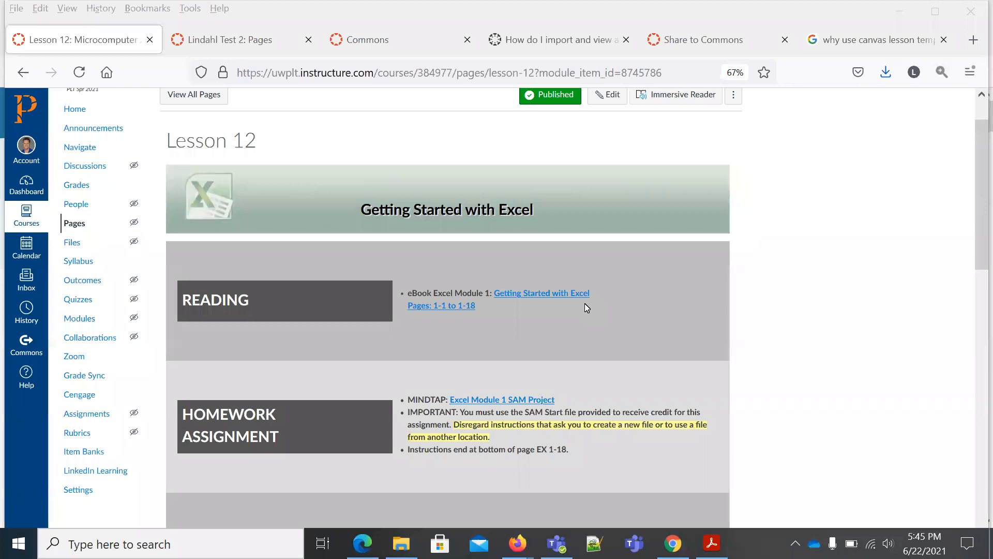
# Examine the Lesson 12 page's section blocks, from the reading and homework assignment down to the data files, lab and slideshow
pyautogui.scroll(-2, 499, 309)
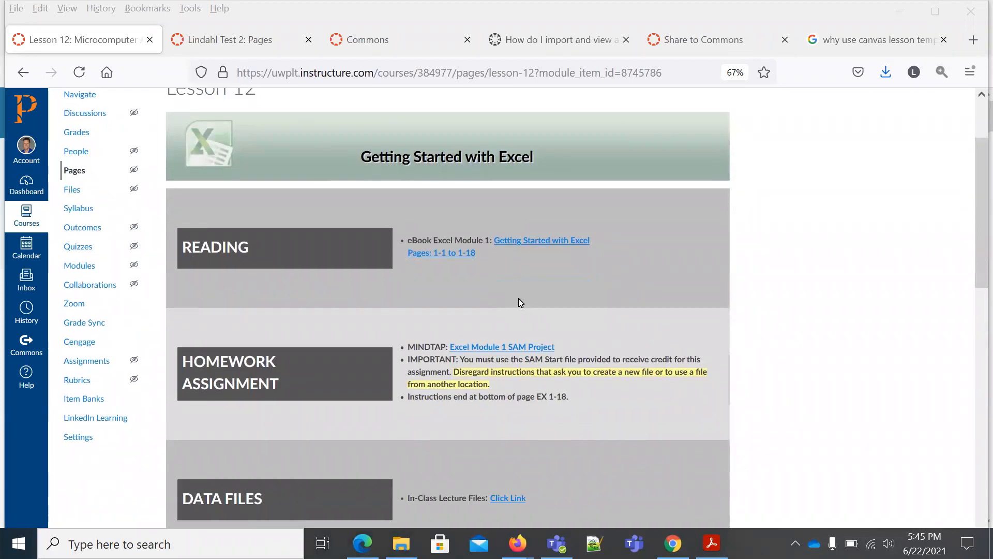
pyautogui.scroll(-2, 519, 303)
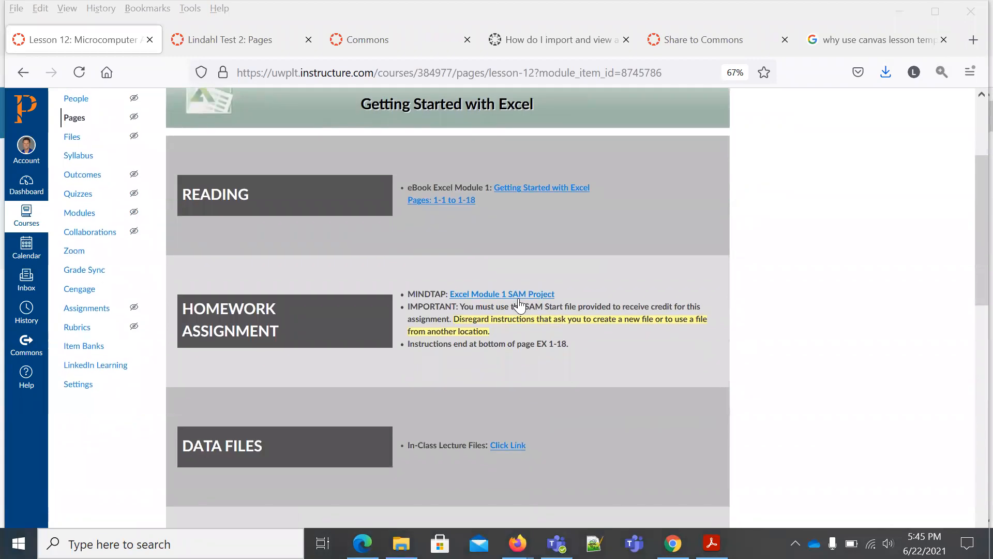
pyautogui.scroll(-2, 519, 305)
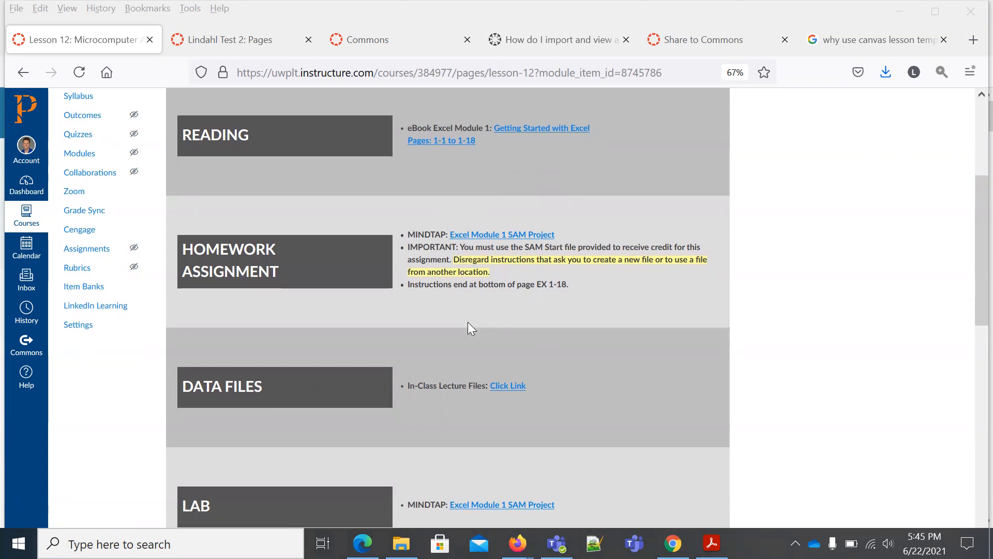
pyautogui.scroll(-2, 468, 321)
pyautogui.scroll(-2, 469, 374)
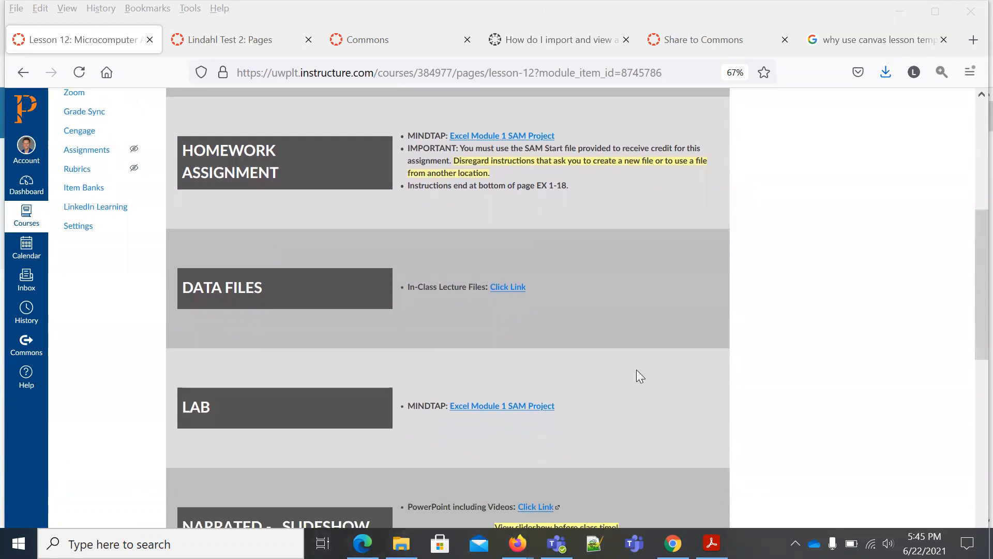
pyautogui.scroll(3, 627, 355)
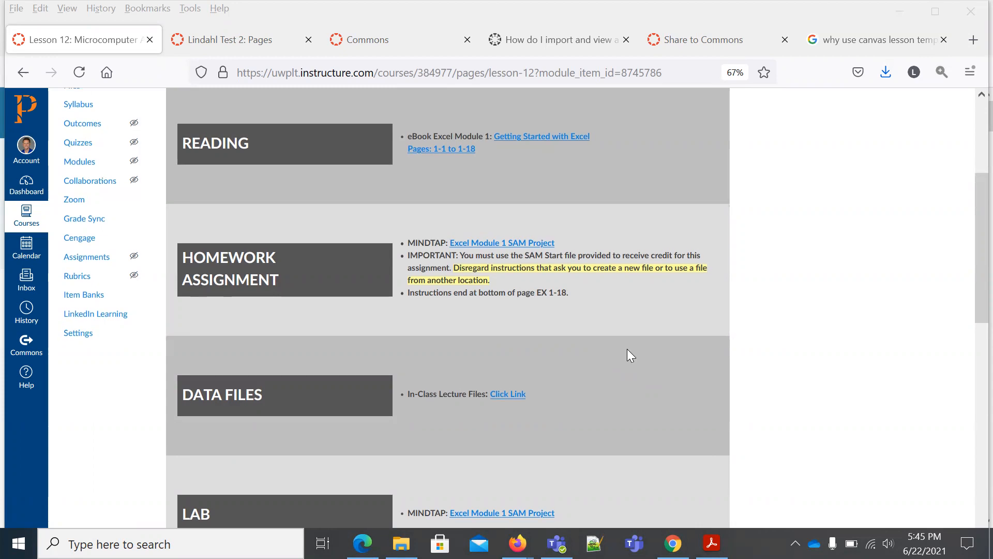
pyautogui.scroll(3, 627, 348)
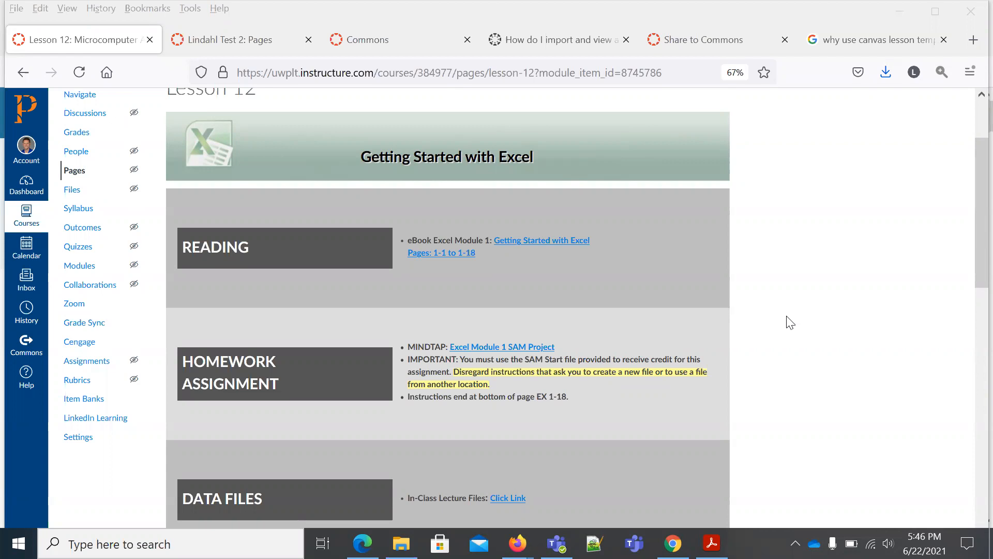
pyautogui.scroll(2, 528, 295)
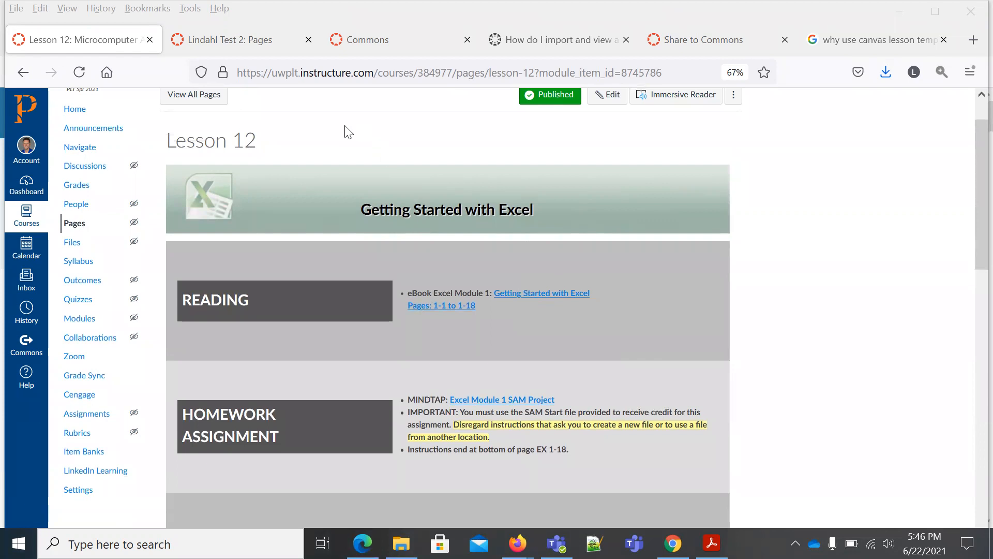
# Switch to the Test 2 course, view its assignments list, and return to its pages list
pyautogui.click(244, 42)
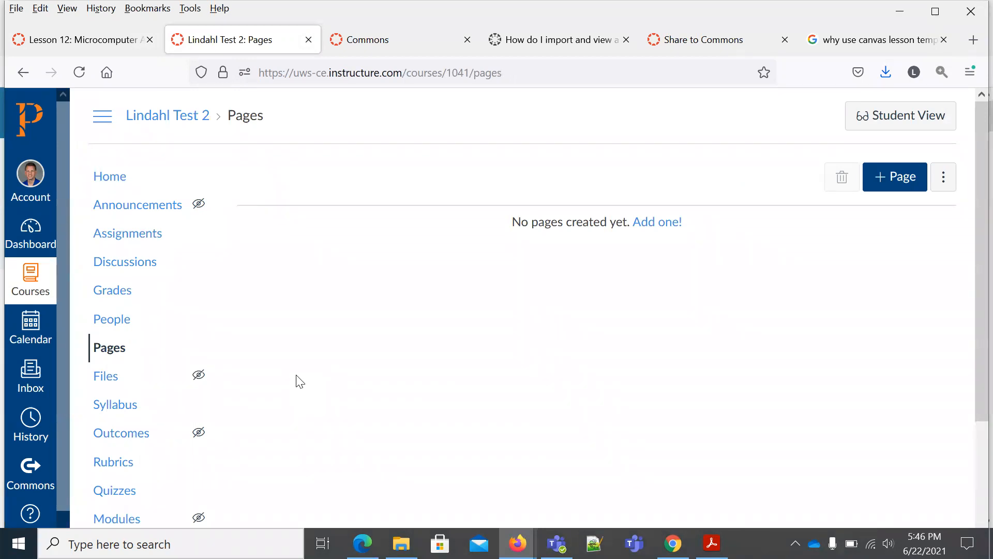
pyautogui.click(140, 241)
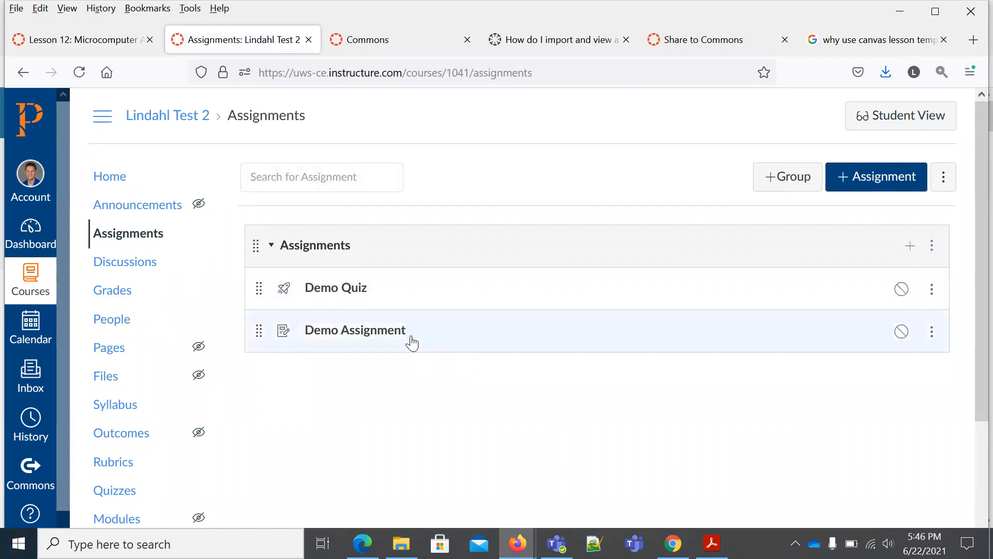
pyautogui.click(114, 349)
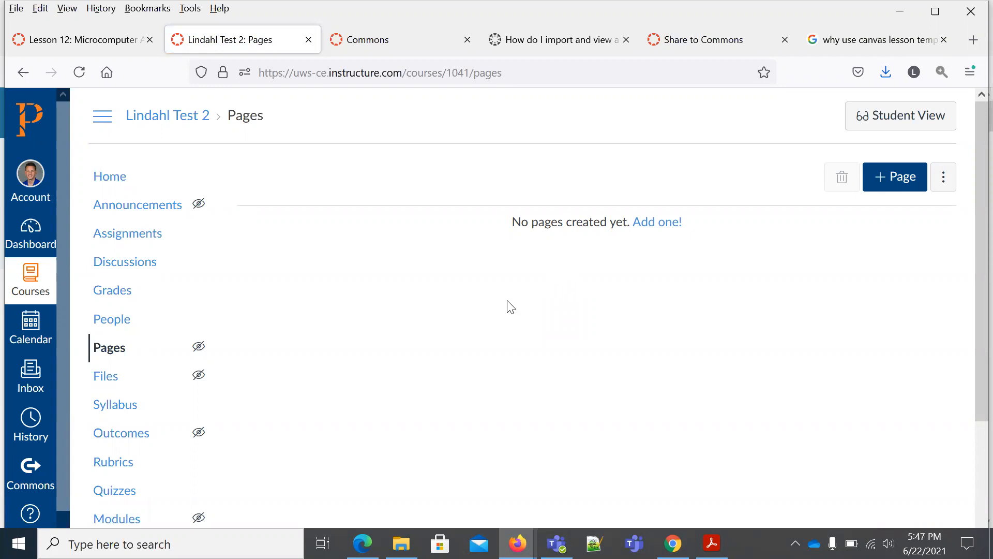
# Go to the open Canvas Commons page, clear the existing search and search again for "BasicLesson page template"
pyautogui.rightClick(31, 476)
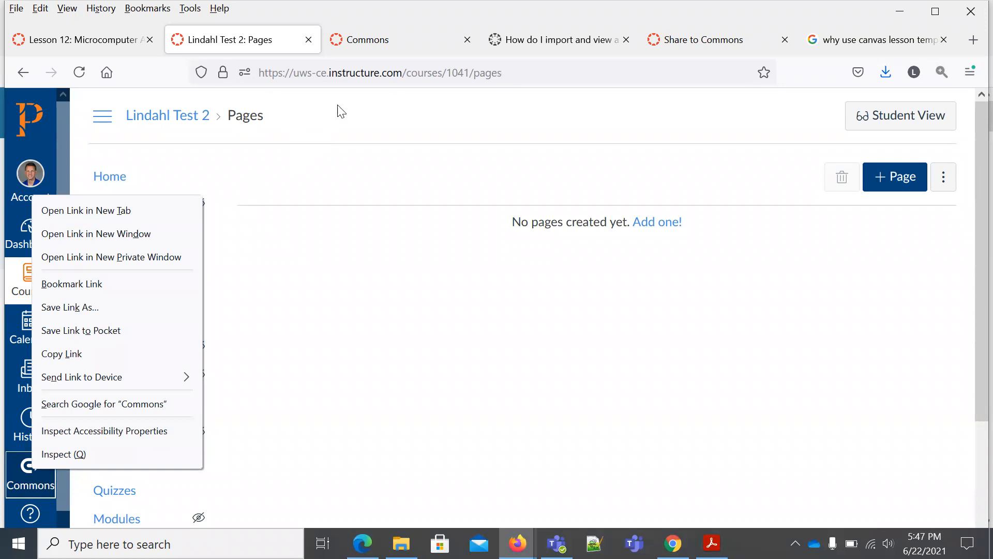
pyautogui.click(378, 45)
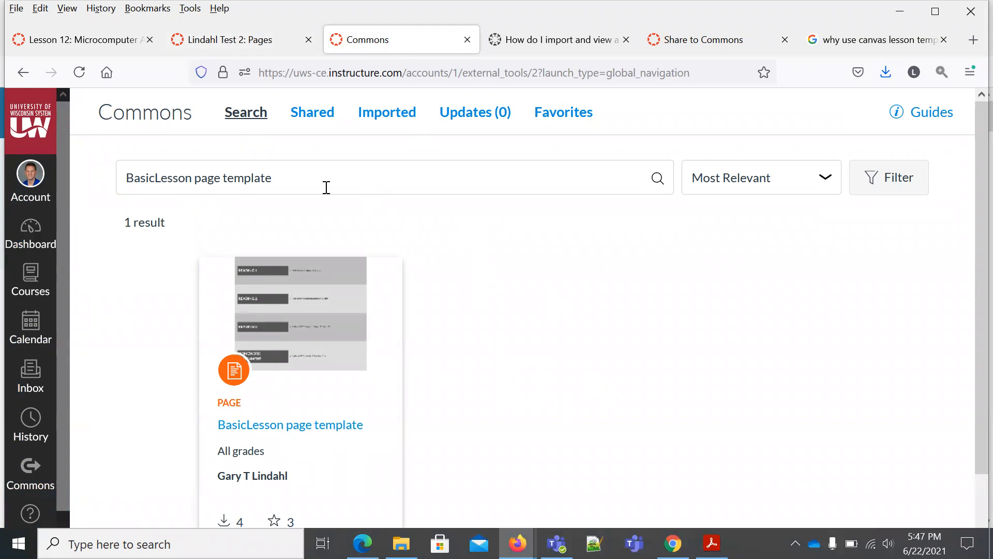
pyautogui.click(284, 177)
pyautogui.hotkey('ctrl', 'a')
pyautogui.hotkey('ctrl', 'c')
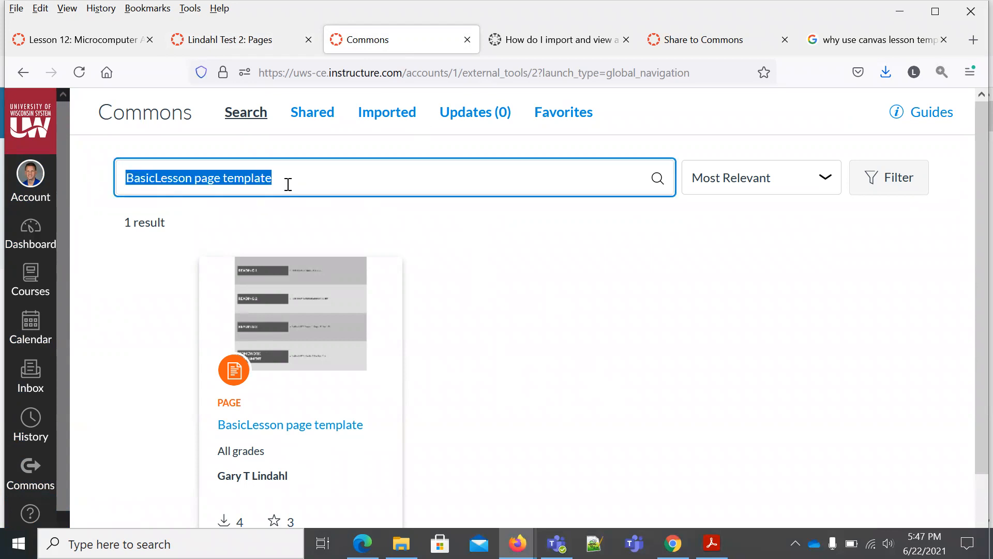
pyautogui.press('BackSpace')
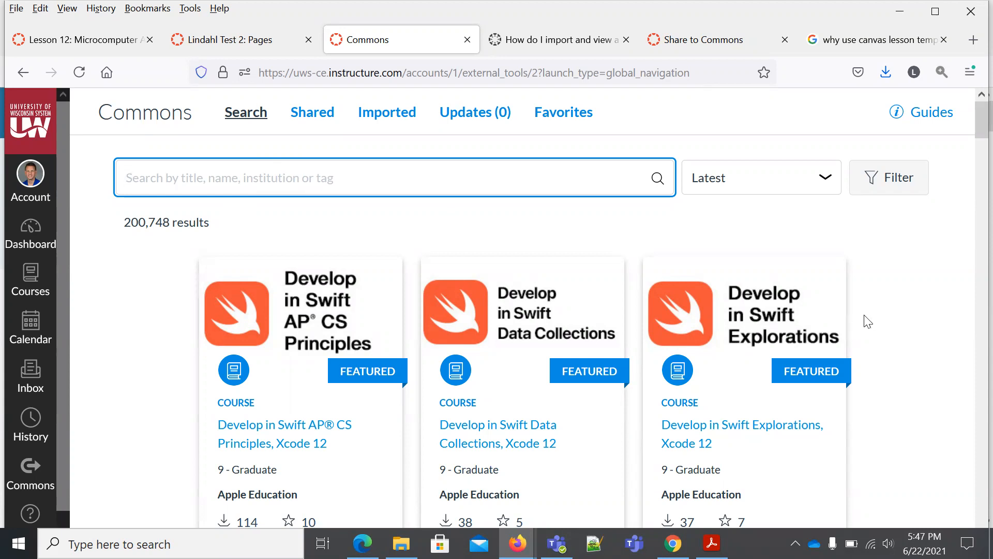
pyautogui.click(176, 184)
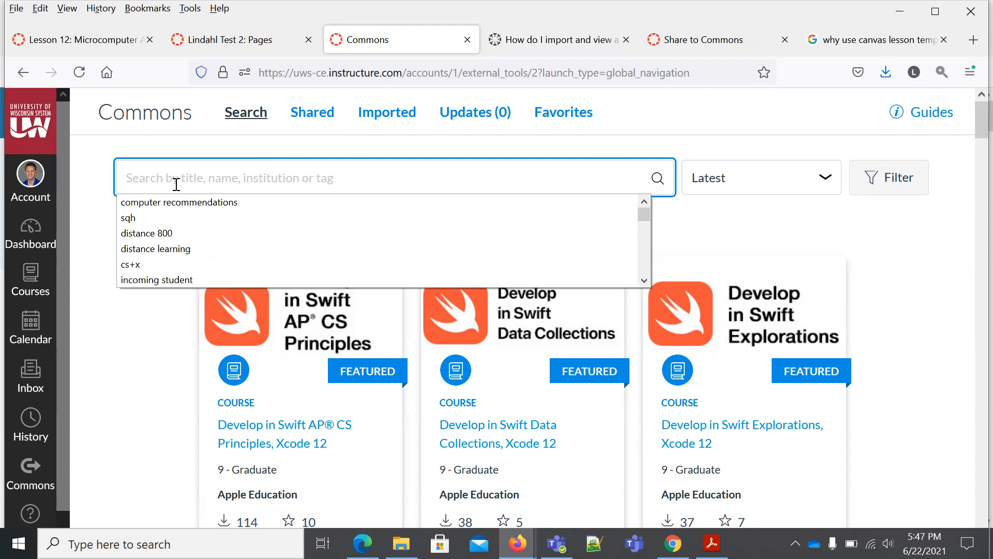
pyautogui.hotkey('ctrl', 'v')
pyautogui.press('Return')
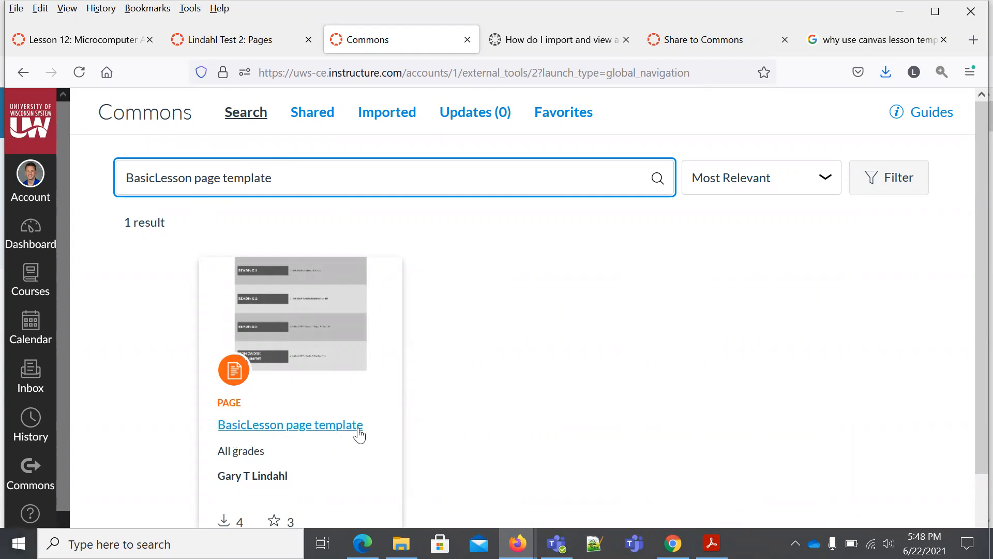
# Preview the BasicLesson page template resource, add it to the favorites, and view the Commons favorites list
pyautogui.click(326, 426)
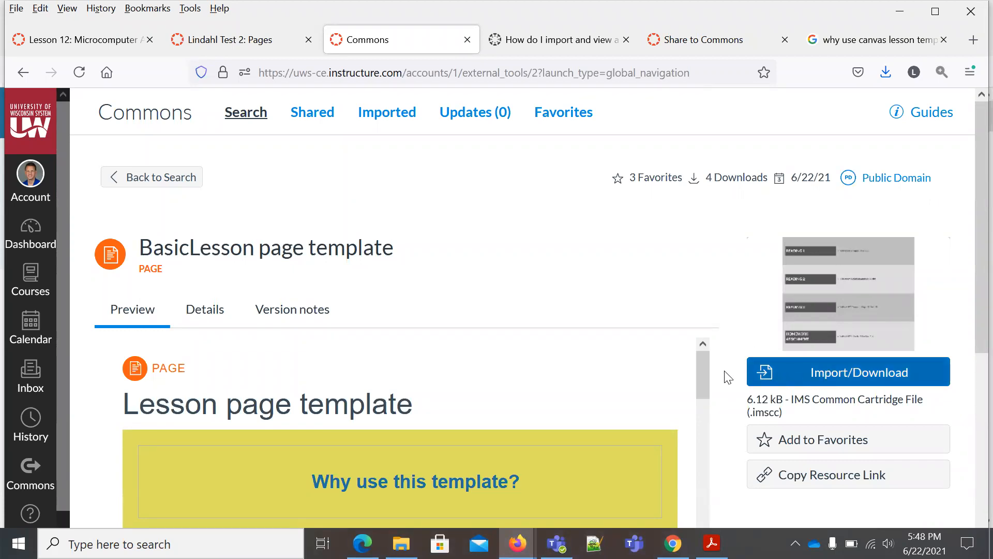
pyautogui.scroll(-5, 614, 396)
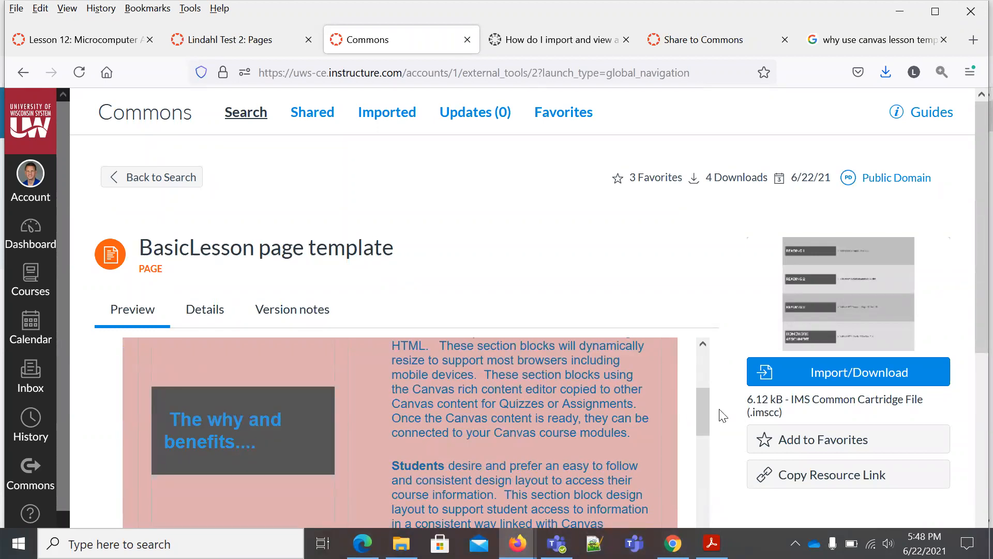
pyautogui.scroll(-5, 722, 414)
pyautogui.scroll(6, 722, 414)
pyautogui.click(790, 443)
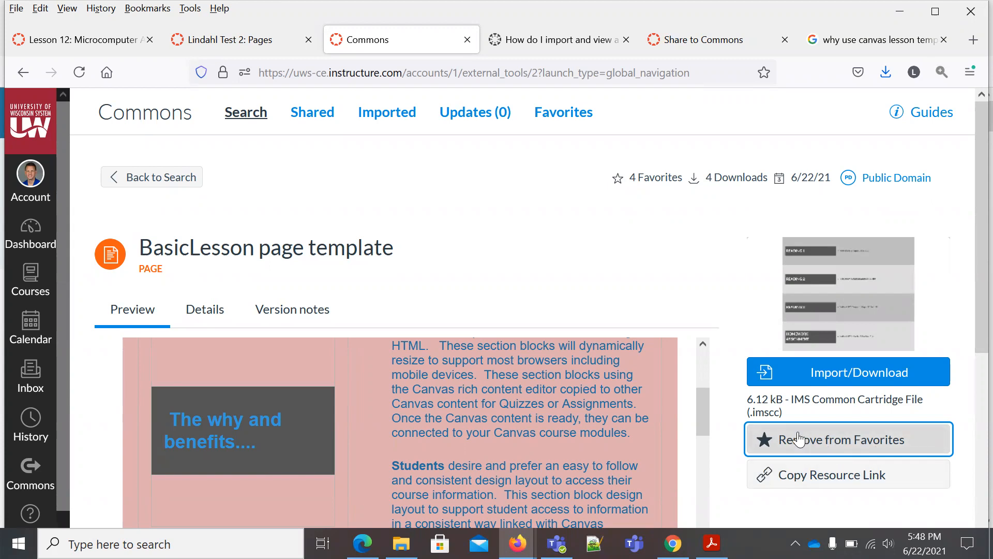
pyautogui.click(568, 123)
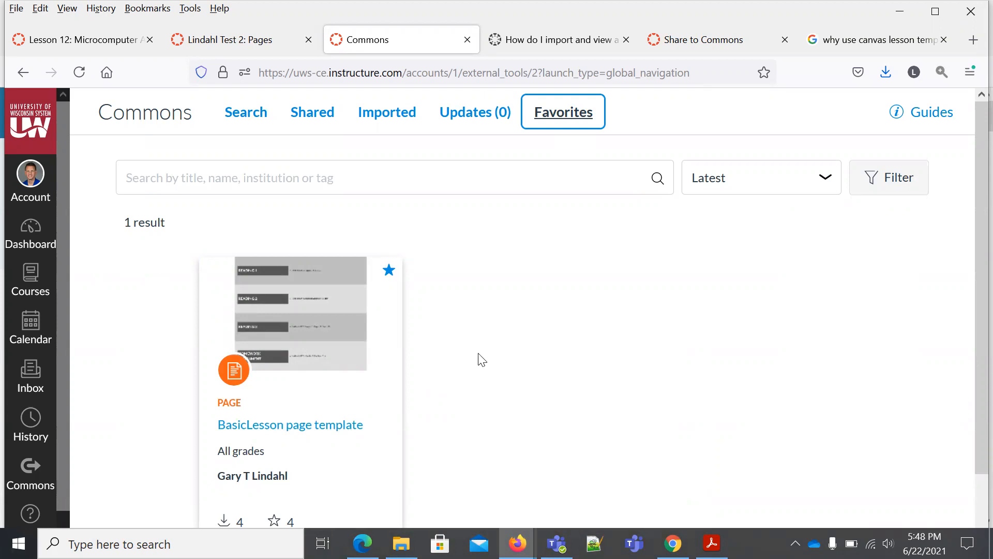
# Import the BasicLesson page template from the Commons favorites into the Test 2 course's pages
pyautogui.click(240, 41)
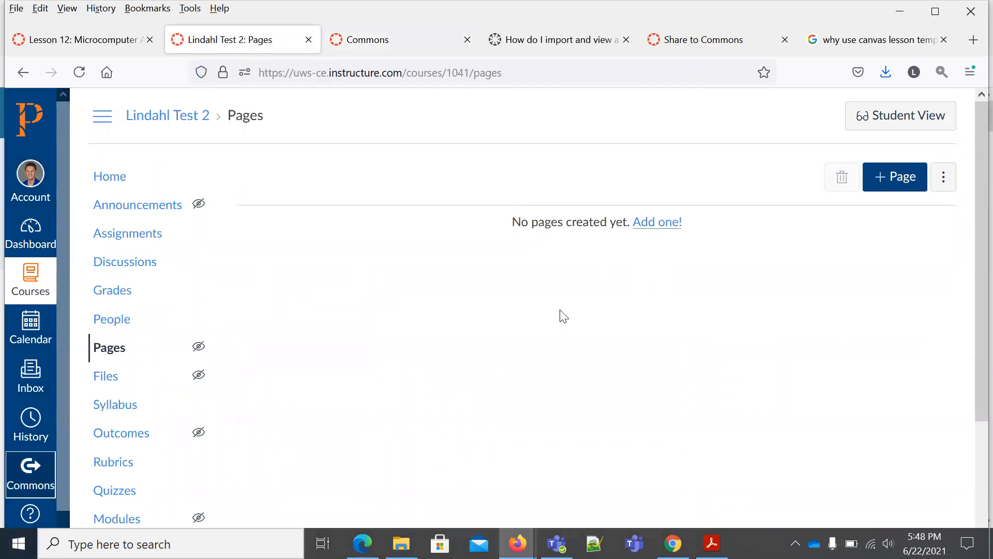
pyautogui.click(950, 180)
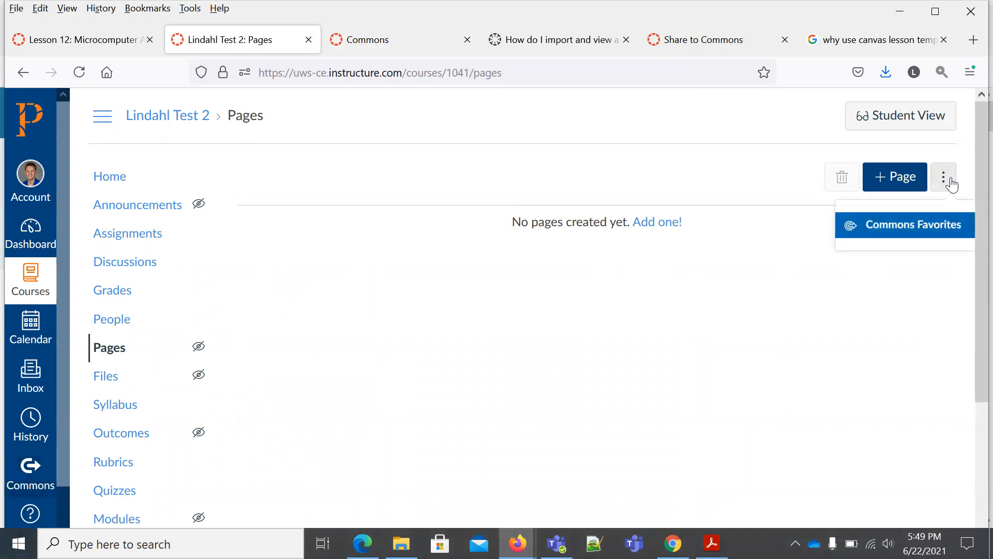
pyautogui.click(903, 234)
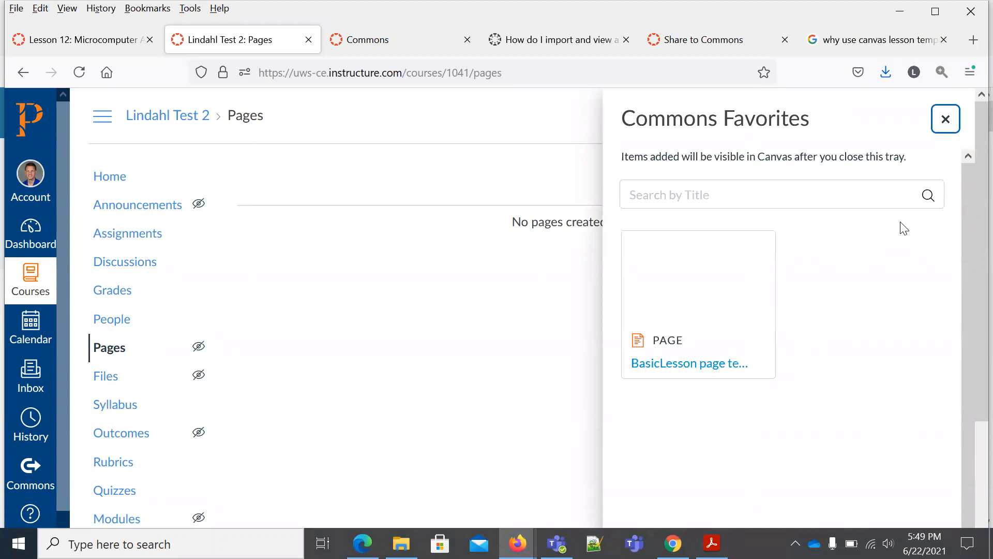
pyautogui.click(687, 367)
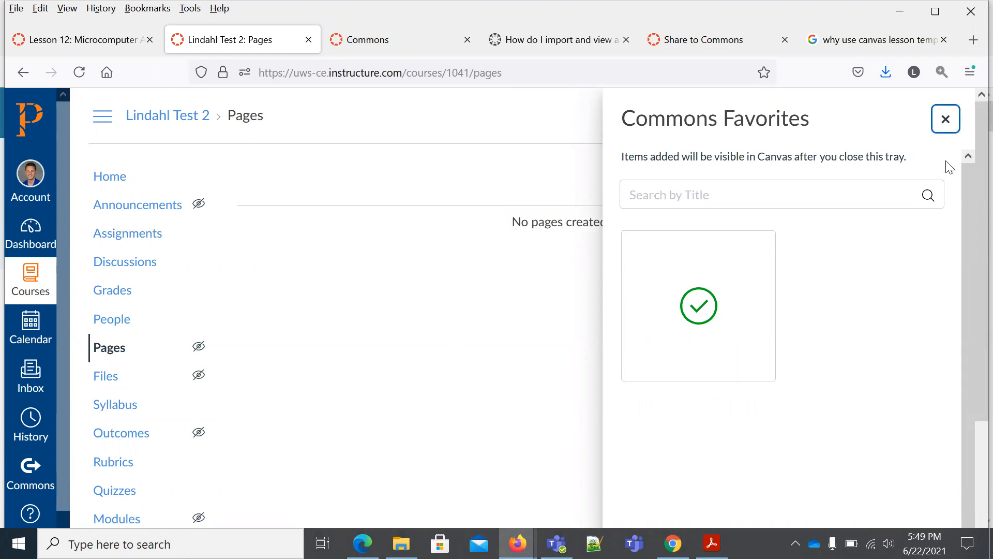
pyautogui.click(947, 121)
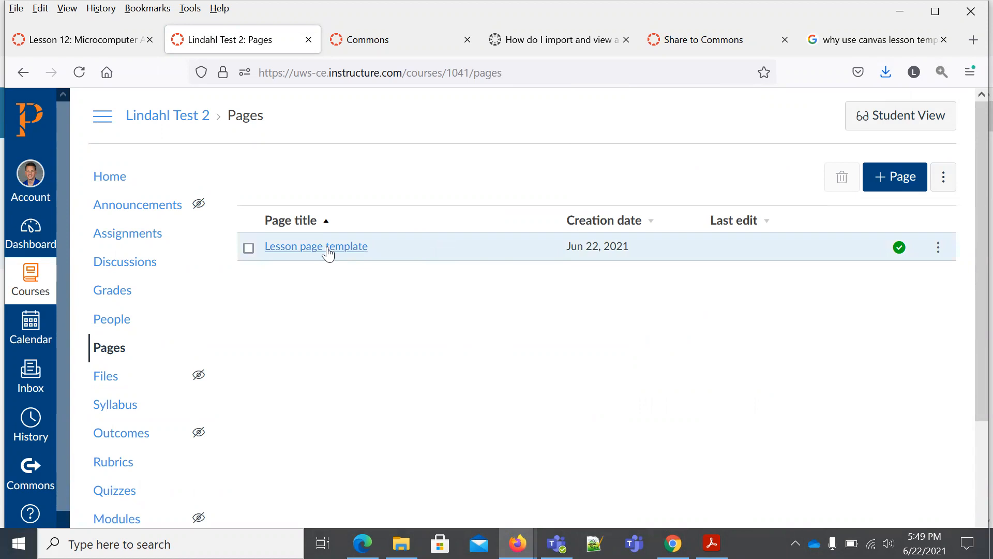
# Open the imported Lesson page template and read its benefits, demonstration video and instructor how-to sections
pyautogui.click(348, 253)
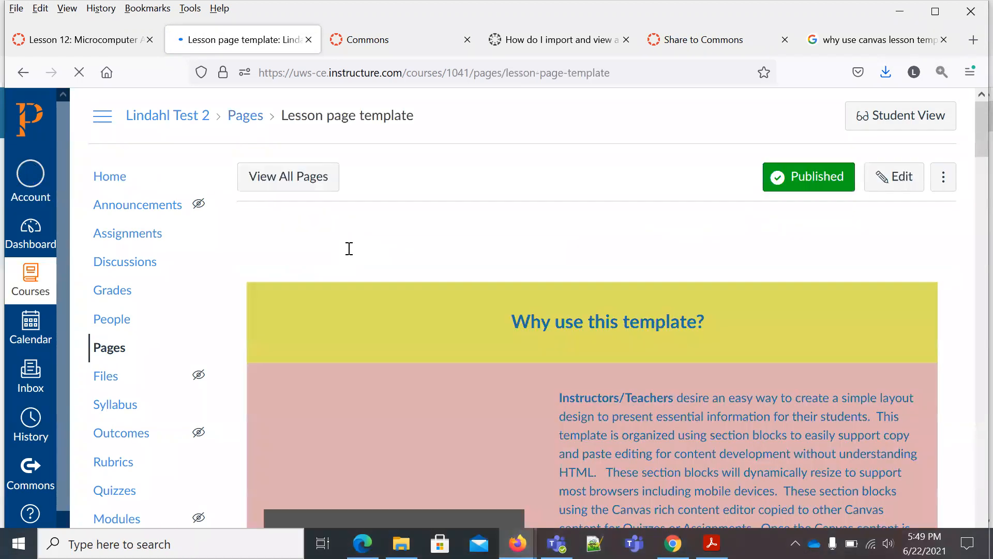
pyautogui.scroll(-1, 671, 403)
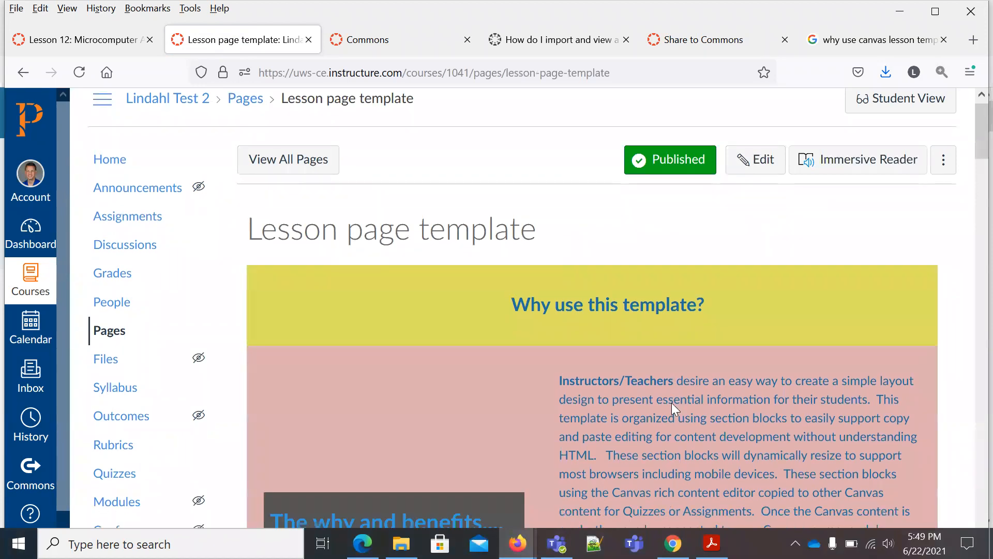
pyautogui.scroll(-10, 672, 402)
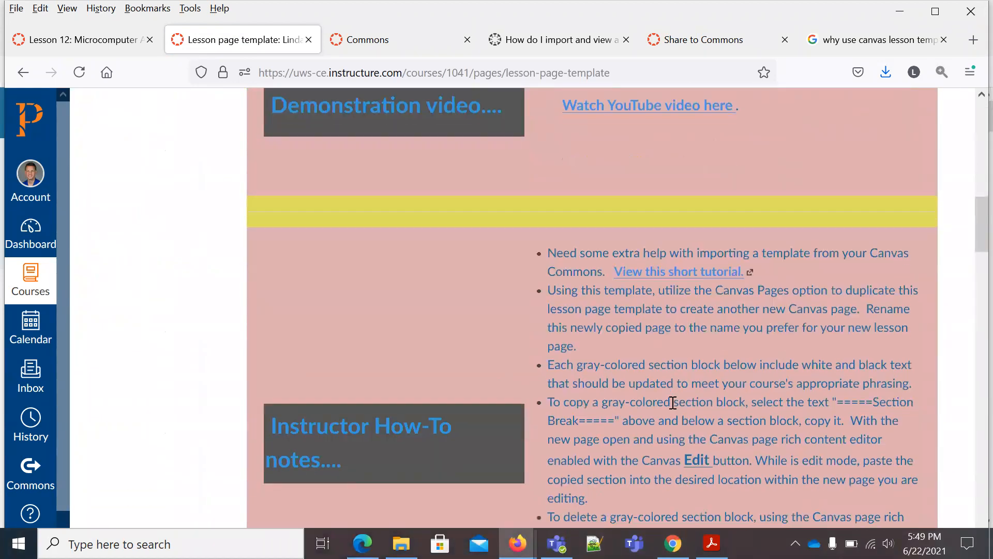
pyautogui.scroll(-3, 672, 402)
pyautogui.scroll(13, 673, 402)
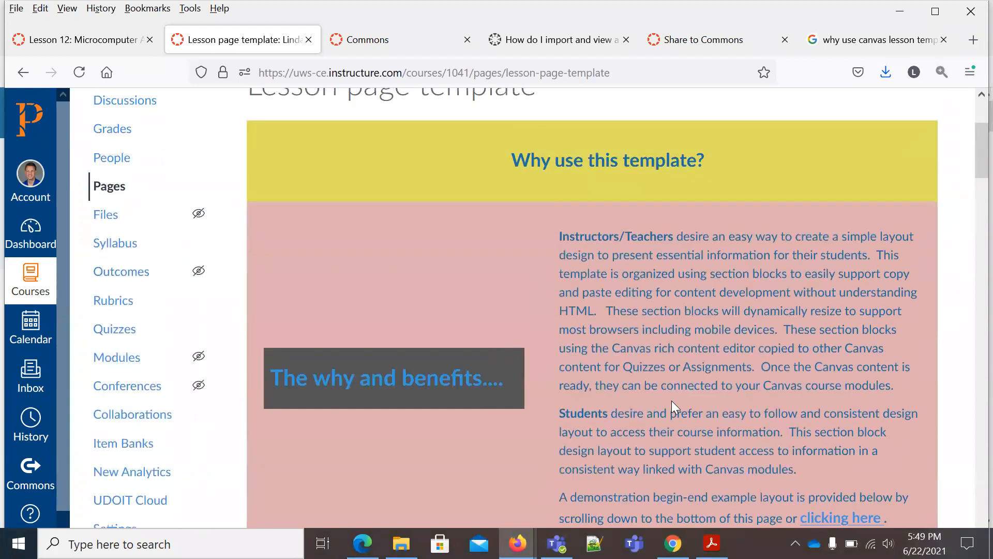
pyautogui.scroll(-3, 671, 401)
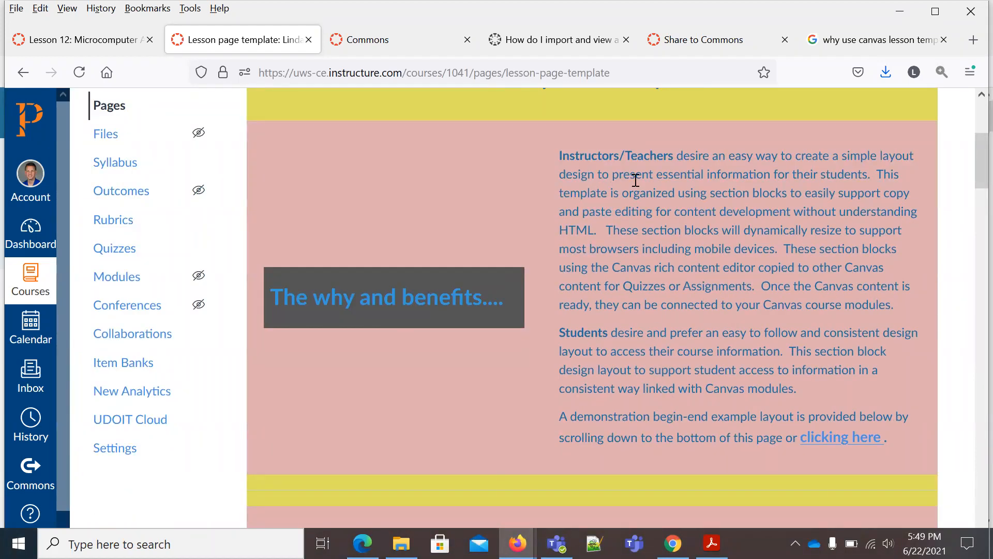
pyautogui.scroll(-6, 616, 348)
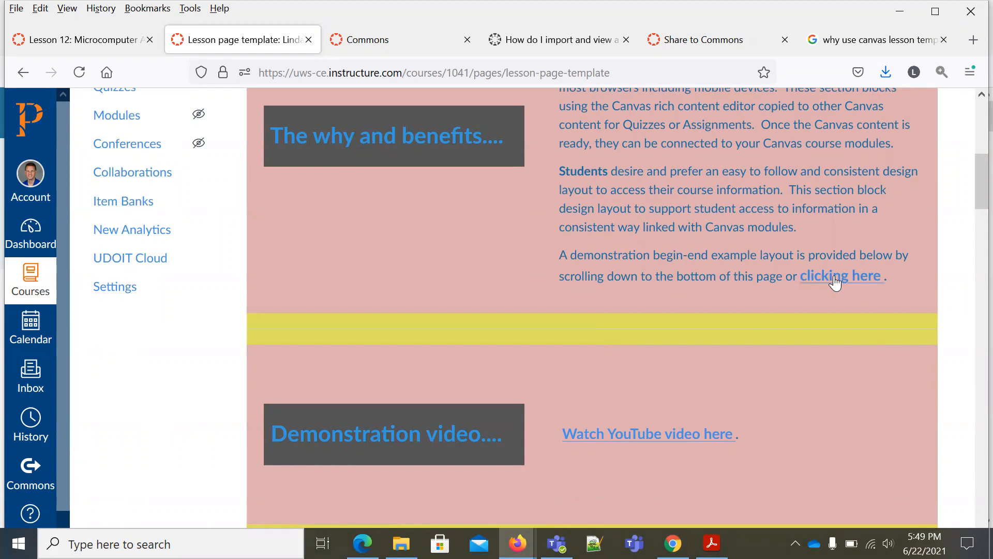
# Jump to the template's example lesson and review its blocks from the begin banner to the end banner
pyautogui.click(835, 279)
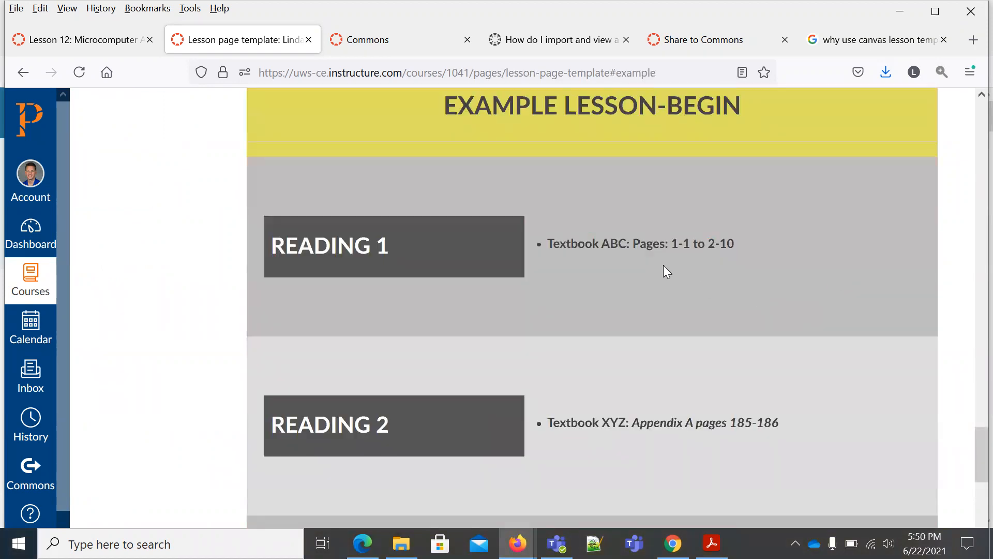
pyautogui.scroll(-5, 637, 285)
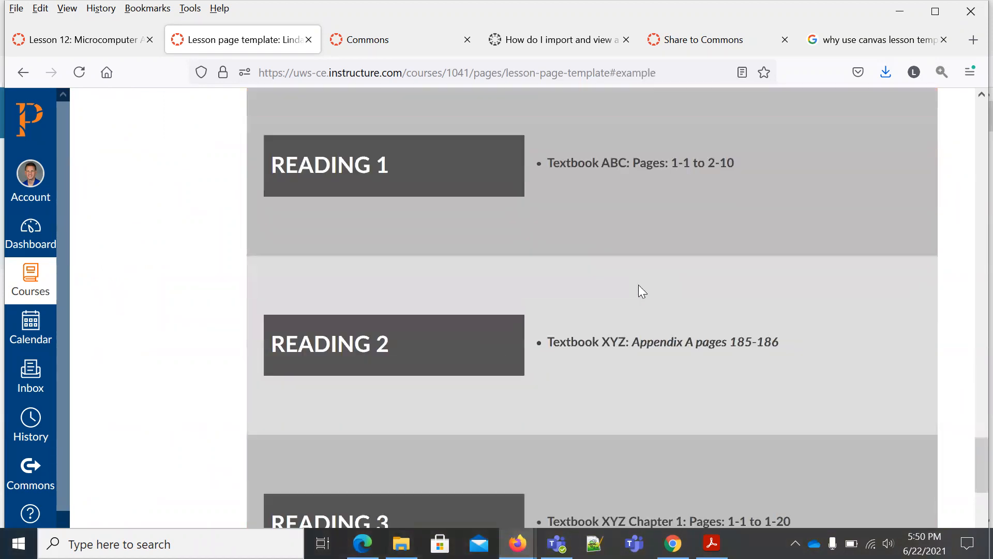
pyautogui.scroll(-4, 638, 284)
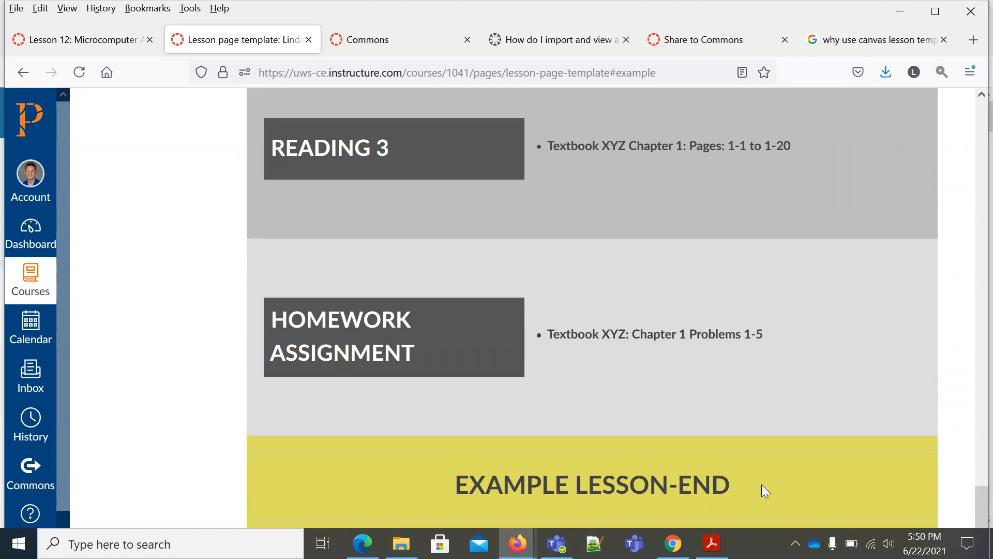
pyautogui.scroll(8, 760, 483)
pyautogui.scroll(4, 760, 480)
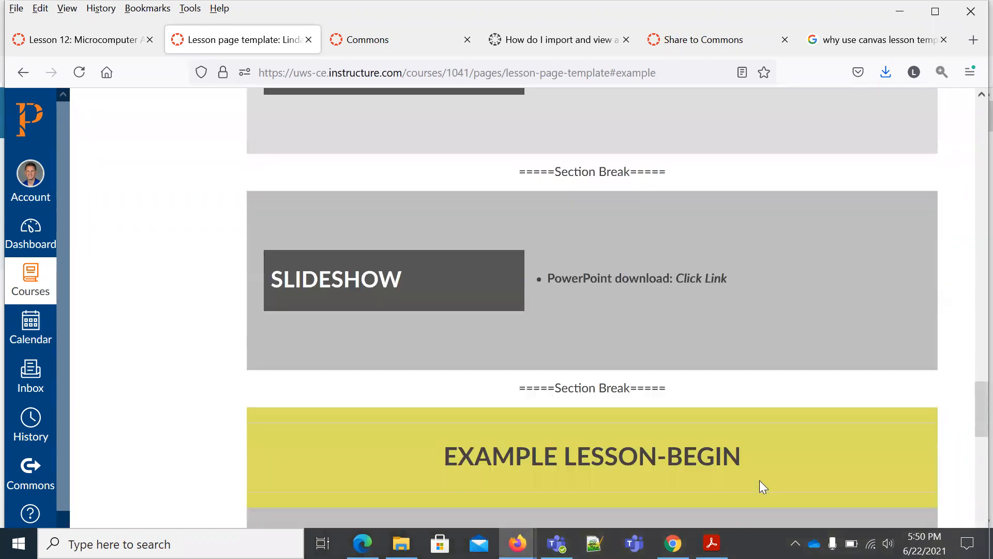
# Review the start of the example lesson, then reread the template's benefits, demonstration video and Instructor How-To notes
pyautogui.scroll(-6, 760, 481)
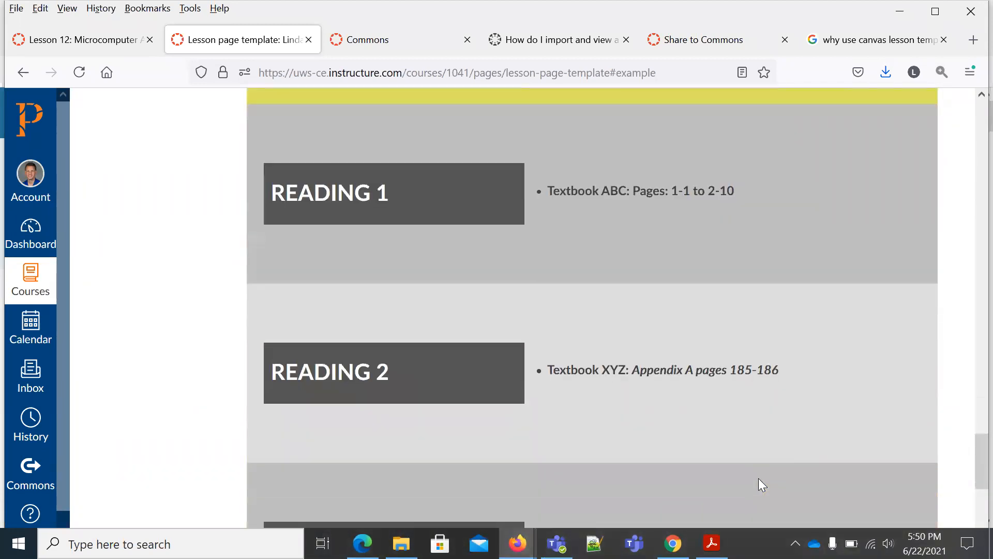
pyautogui.scroll(3, 698, 432)
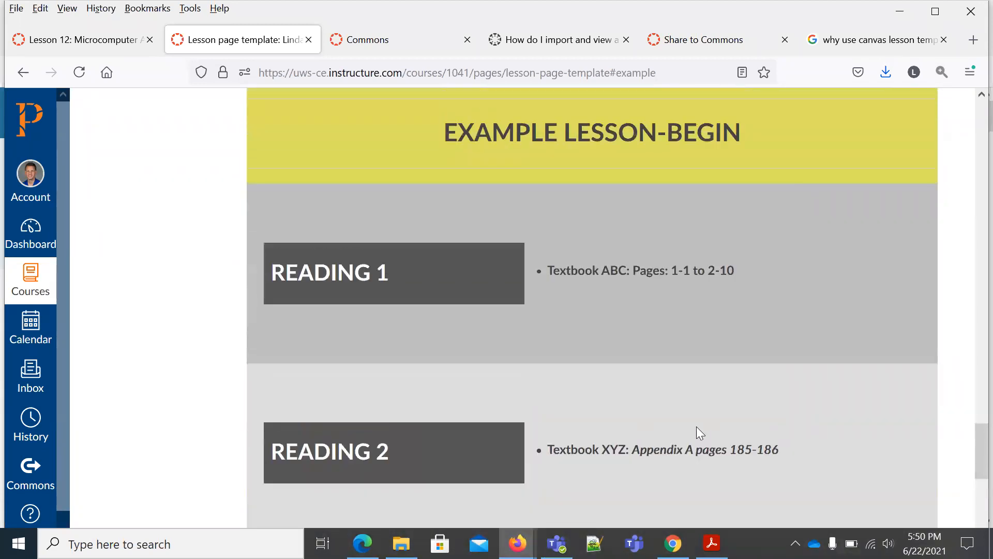
pyautogui.scroll(15, 697, 427)
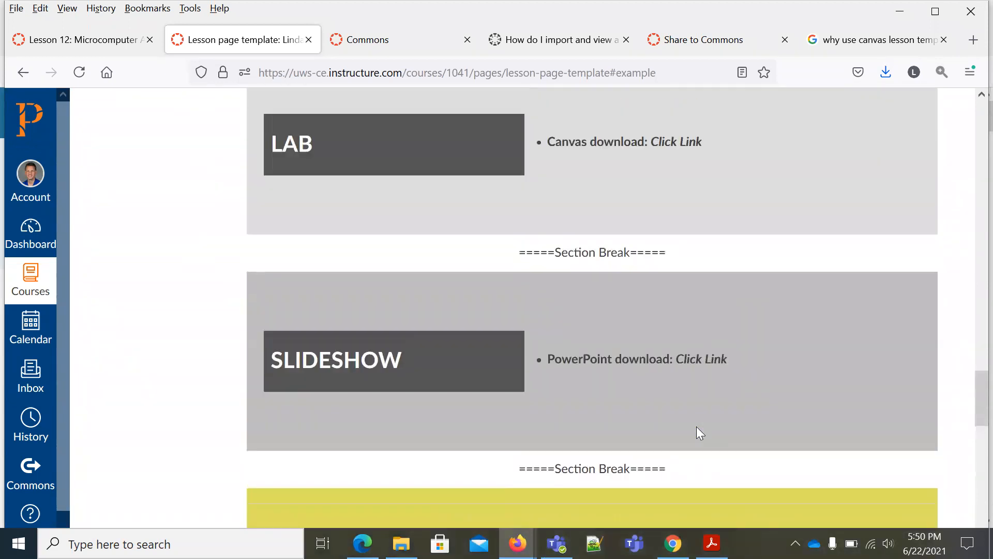
pyautogui.scroll(12, 697, 427)
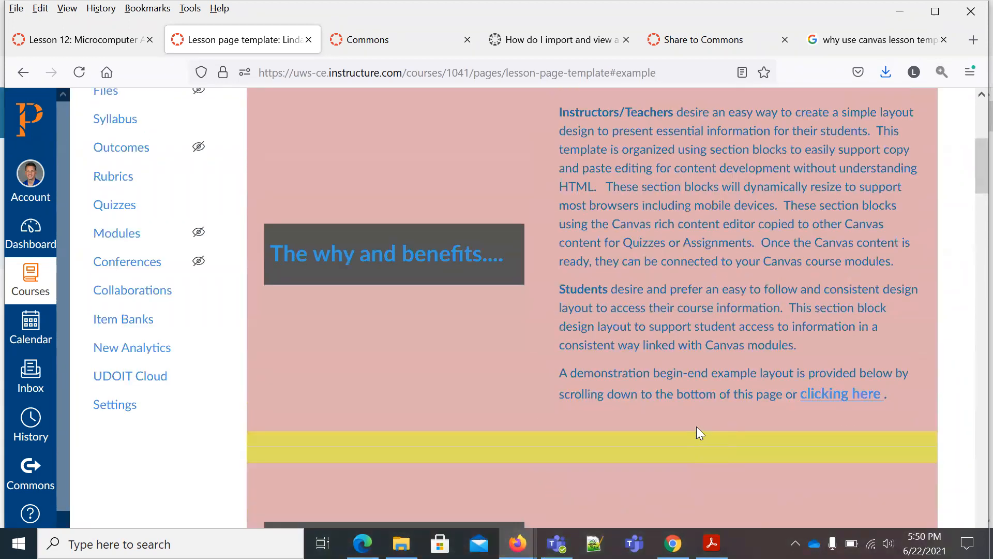
pyautogui.scroll(-2, 697, 426)
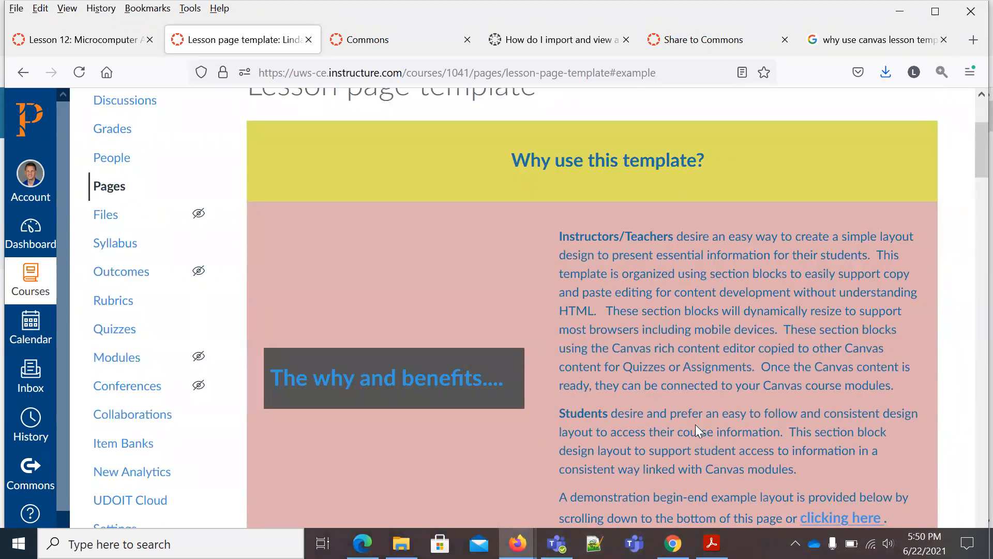
pyautogui.scroll(-3, 695, 425)
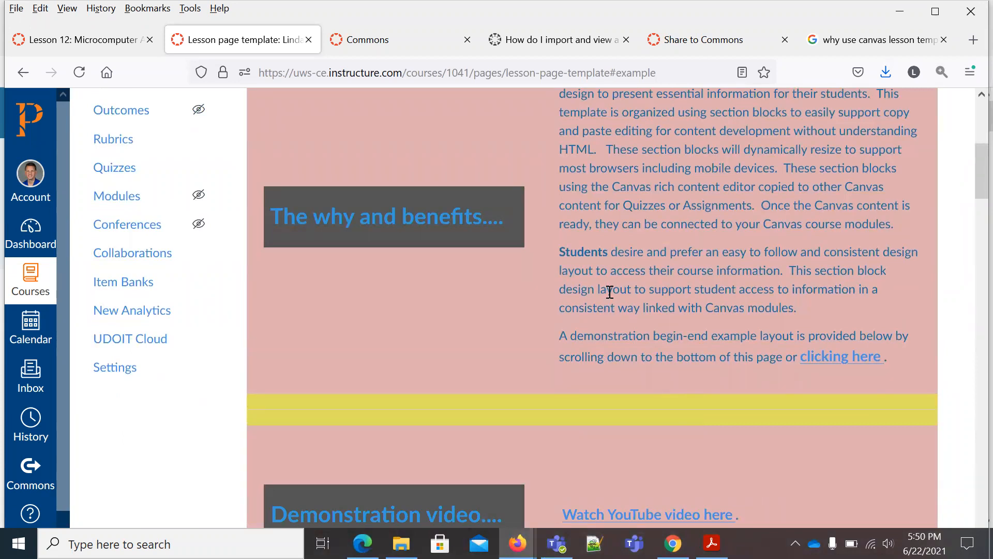
pyautogui.scroll(-5, 610, 292)
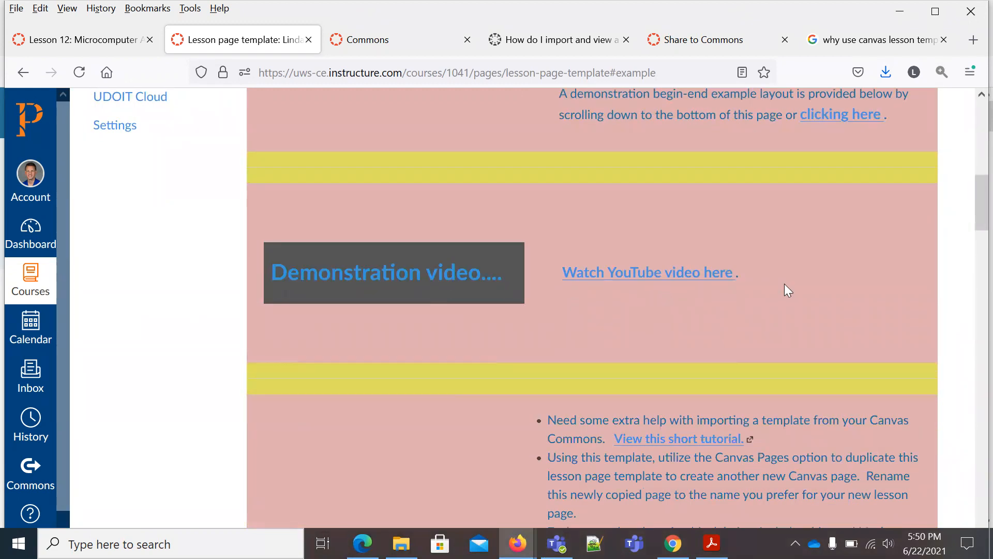
pyautogui.scroll(-5, 783, 283)
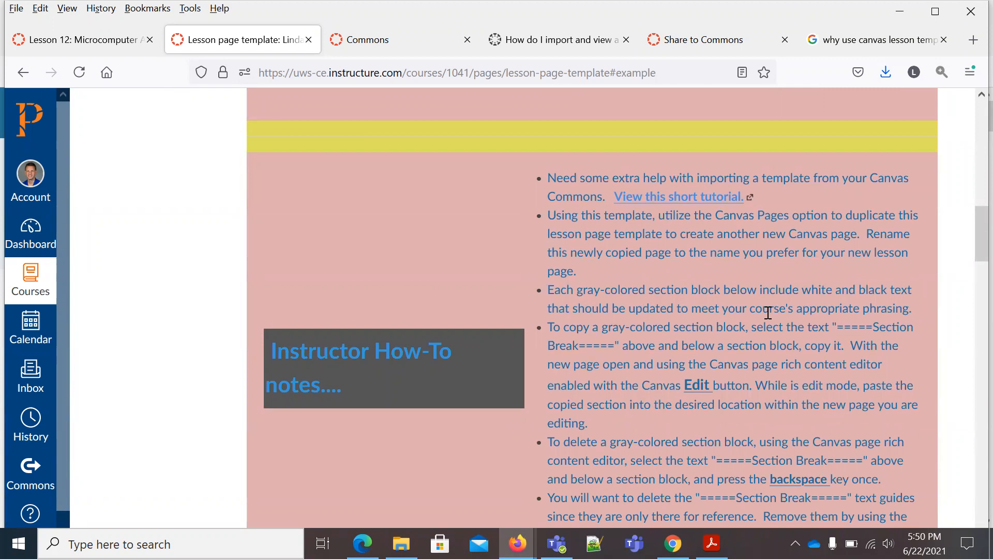
pyautogui.scroll(-3, 768, 312)
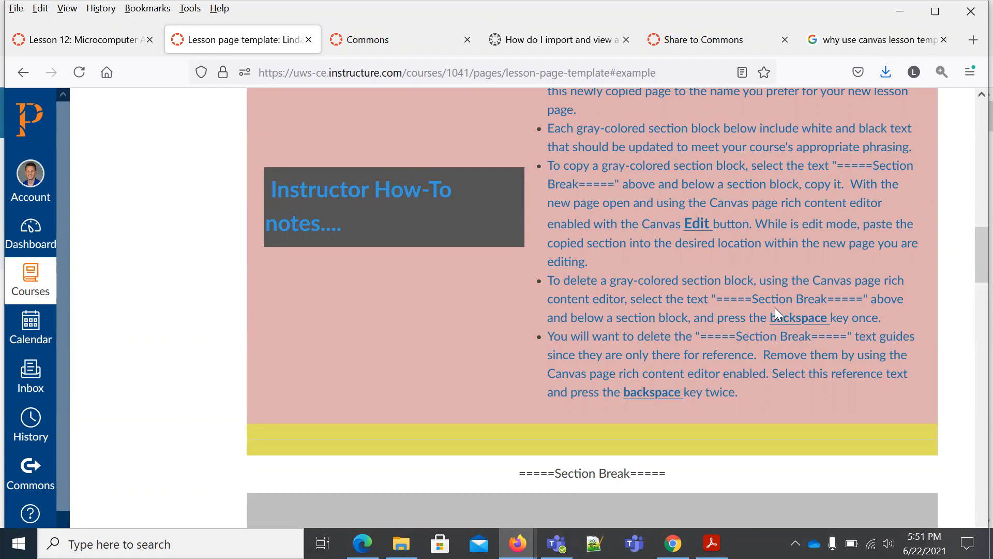
# Examine the gray section blocks from Reading through Homework Assignment, Data Files, Lab and Slideshow, including the section break guides between them
pyautogui.scroll(-5, 782, 322)
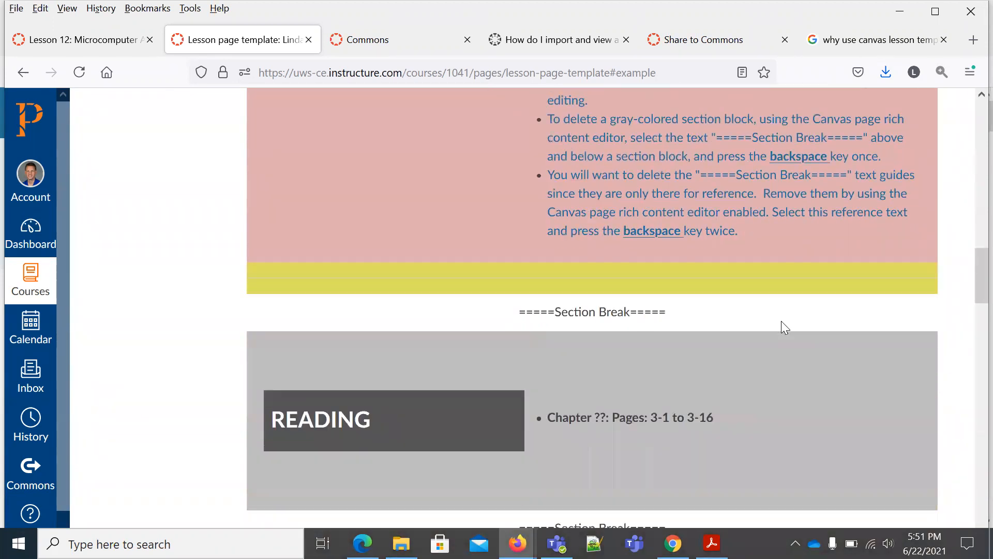
pyautogui.scroll(-3, 708, 319)
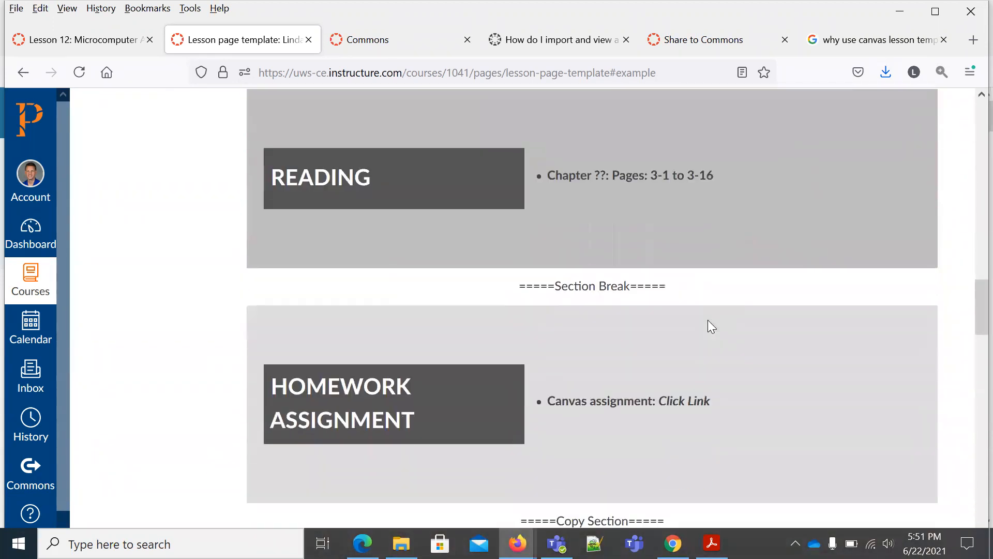
pyautogui.scroll(-3, 706, 320)
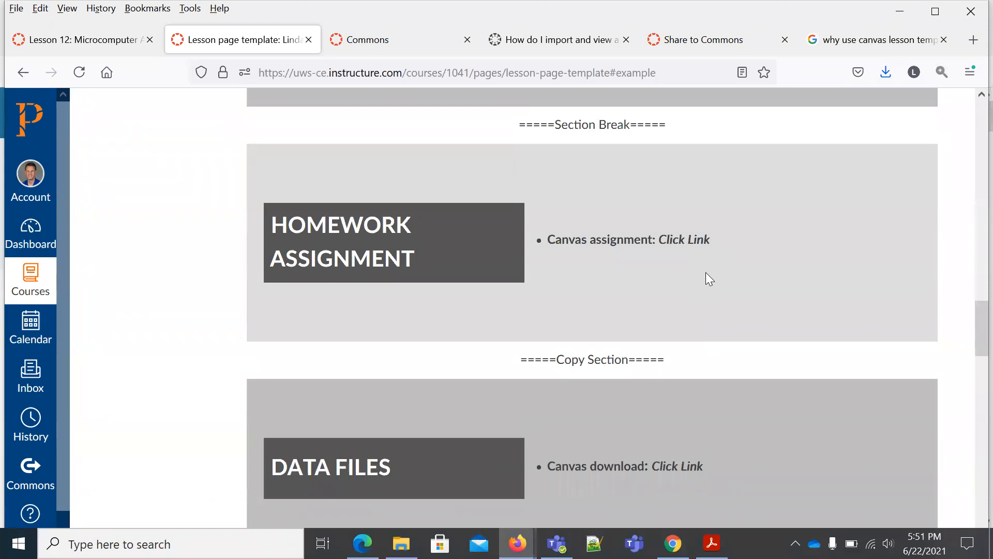
pyautogui.scroll(-6, 620, 256)
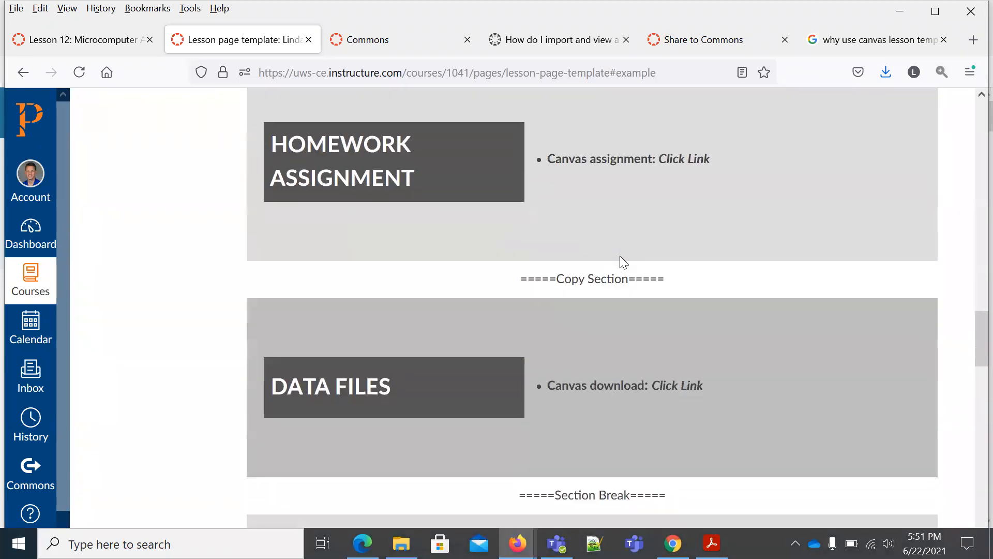
pyautogui.scroll(-4, 620, 253)
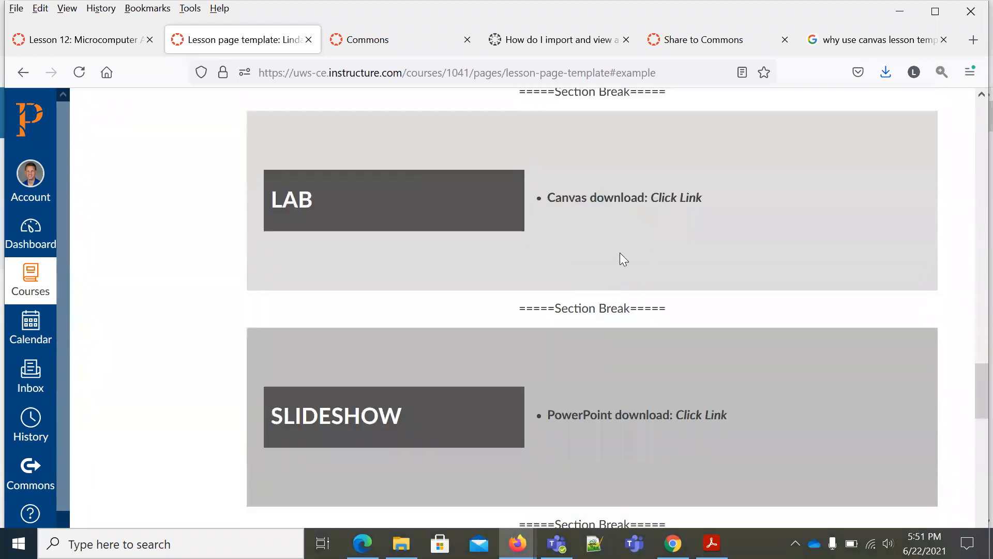
pyautogui.scroll(-3, 620, 252)
pyautogui.scroll(5, 621, 252)
pyautogui.scroll(5, 621, 253)
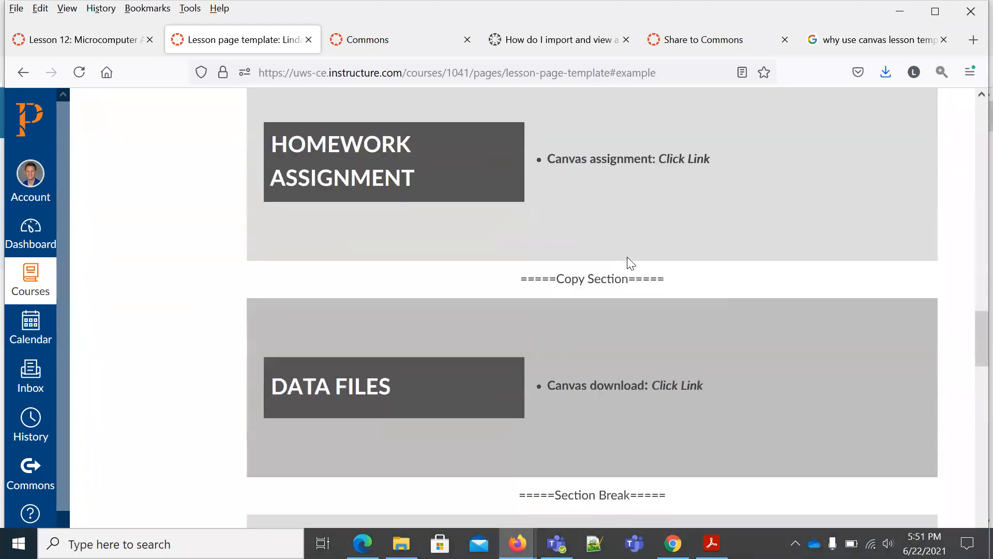
pyautogui.scroll(2, 629, 258)
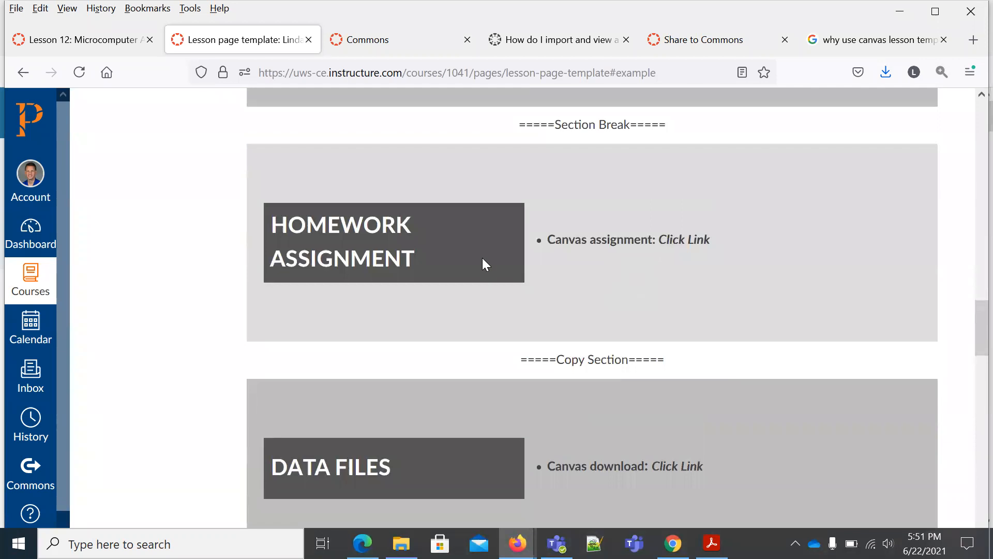
pyautogui.scroll(5, 469, 254)
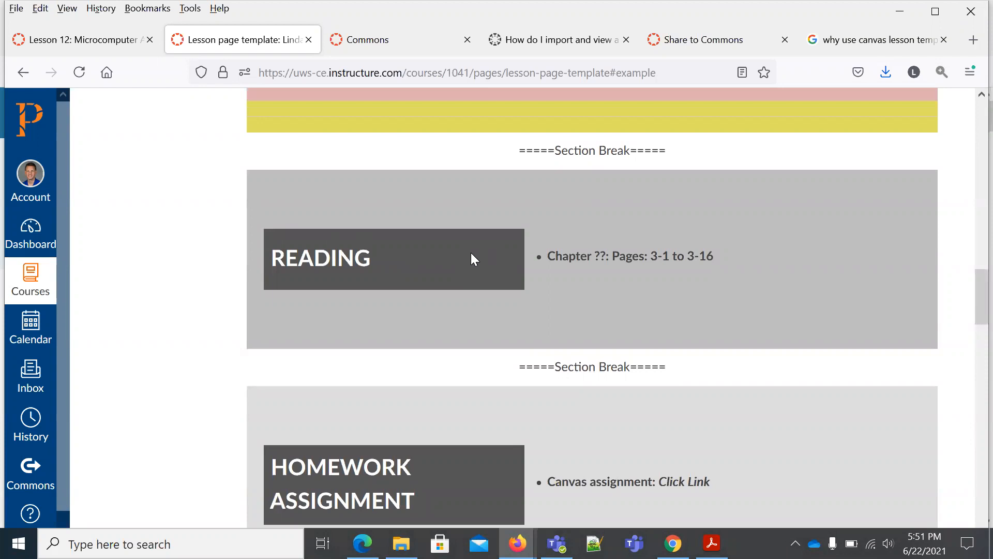
pyautogui.scroll(-2, 543, 223)
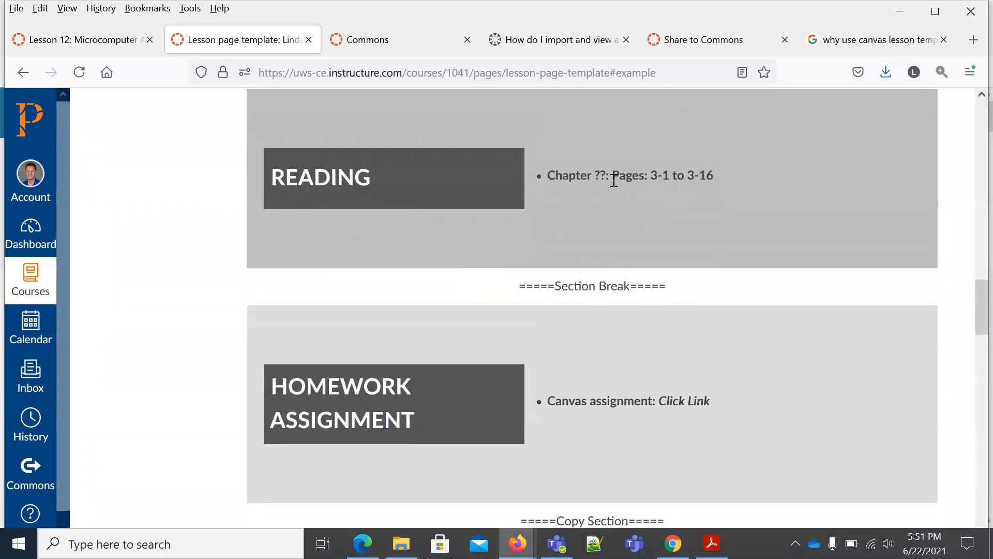
pyautogui.scroll(-2, 639, 289)
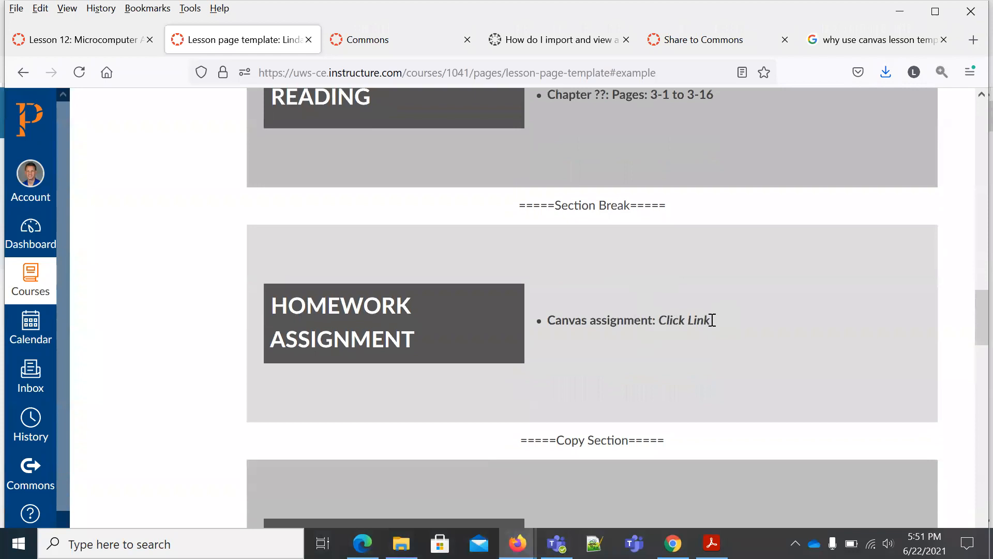
pyautogui.scroll(-4, 713, 321)
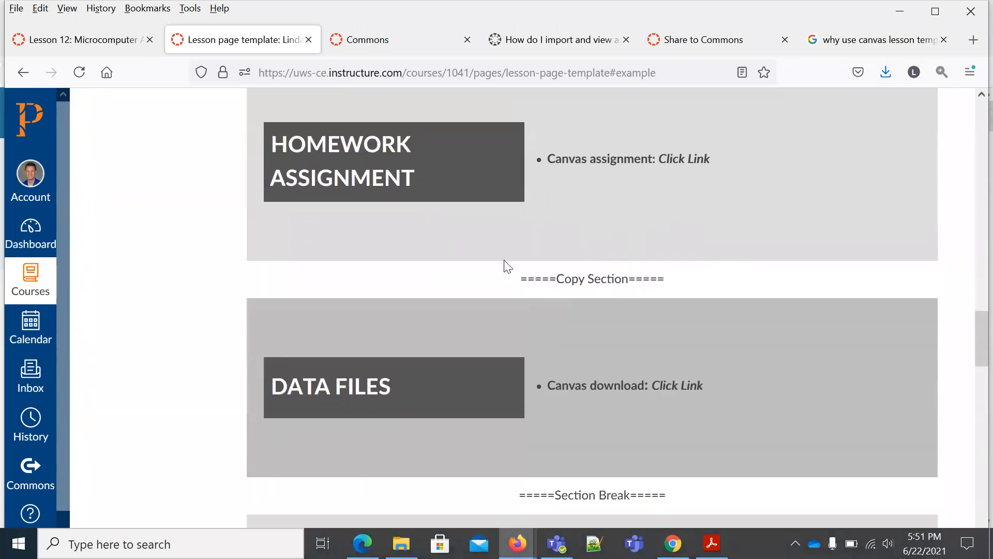
pyautogui.scroll(-6, 506, 266)
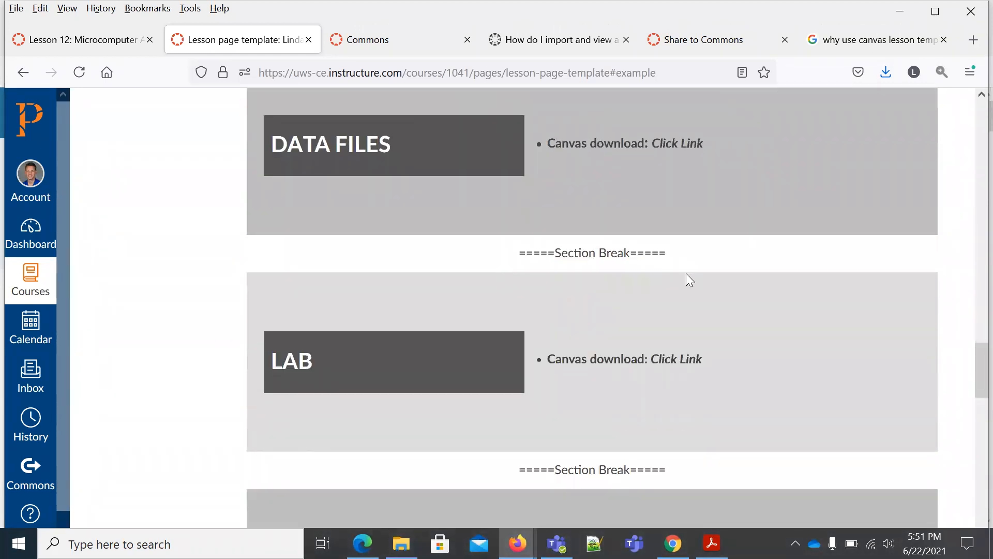
pyautogui.scroll(10, 686, 280)
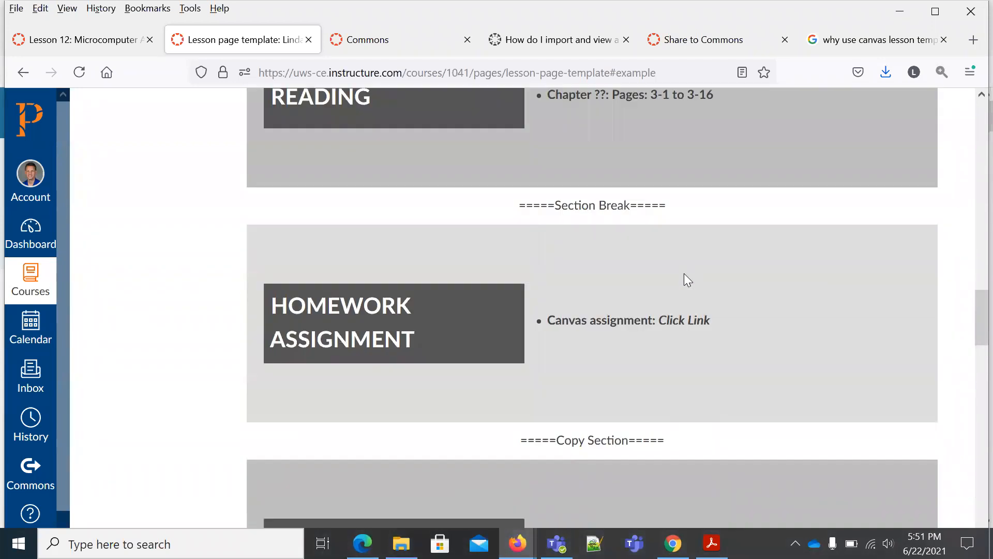
pyautogui.scroll(4, 684, 273)
pyautogui.scroll(4, 682, 273)
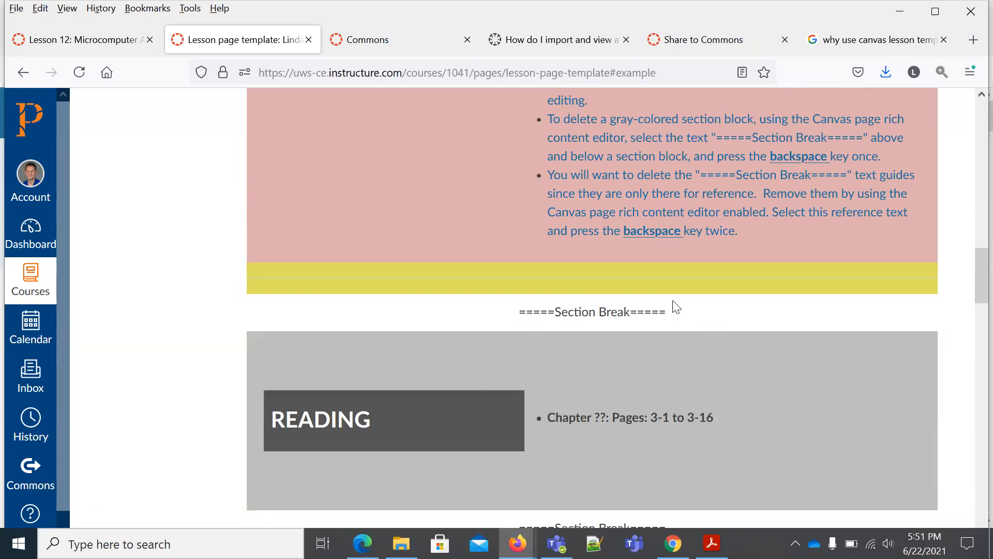
# Duplicate the Lesson page template in the course's list of pages
pyautogui.scroll(15, 675, 307)
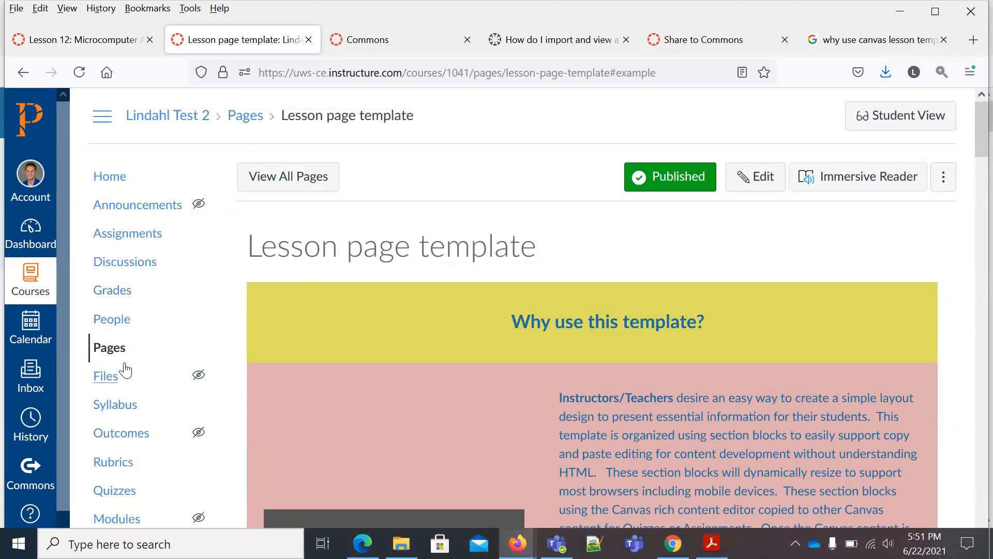
pyautogui.click(110, 349)
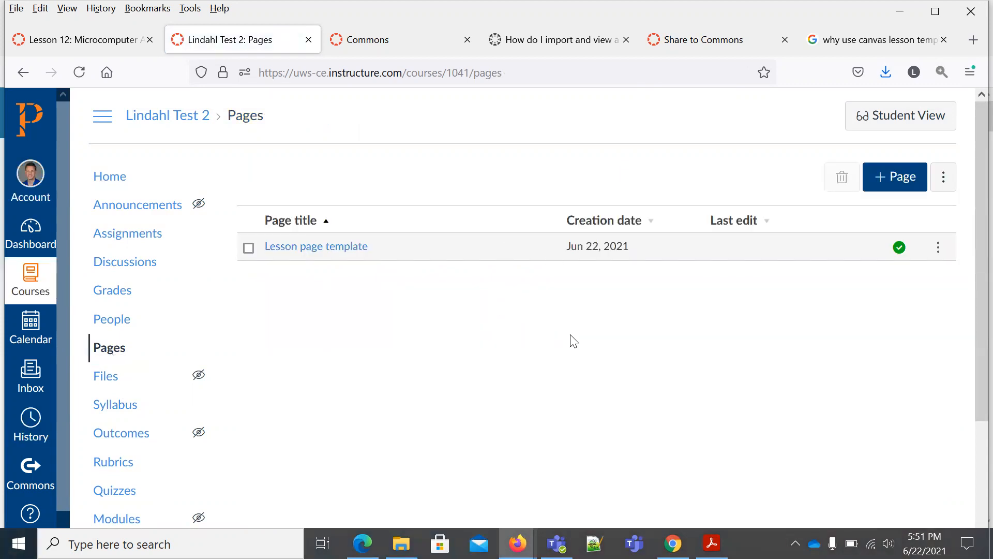
pyautogui.click(939, 247)
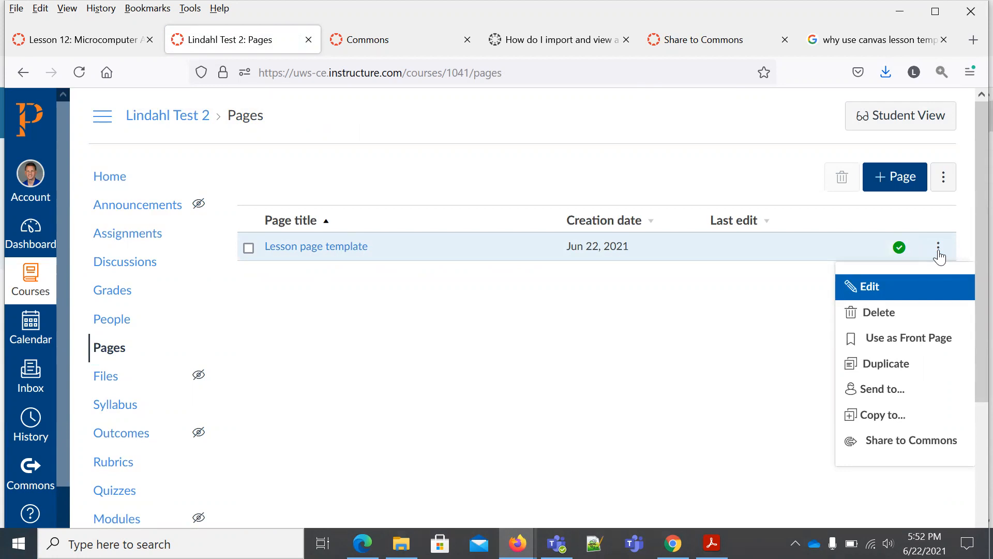
pyautogui.click(918, 366)
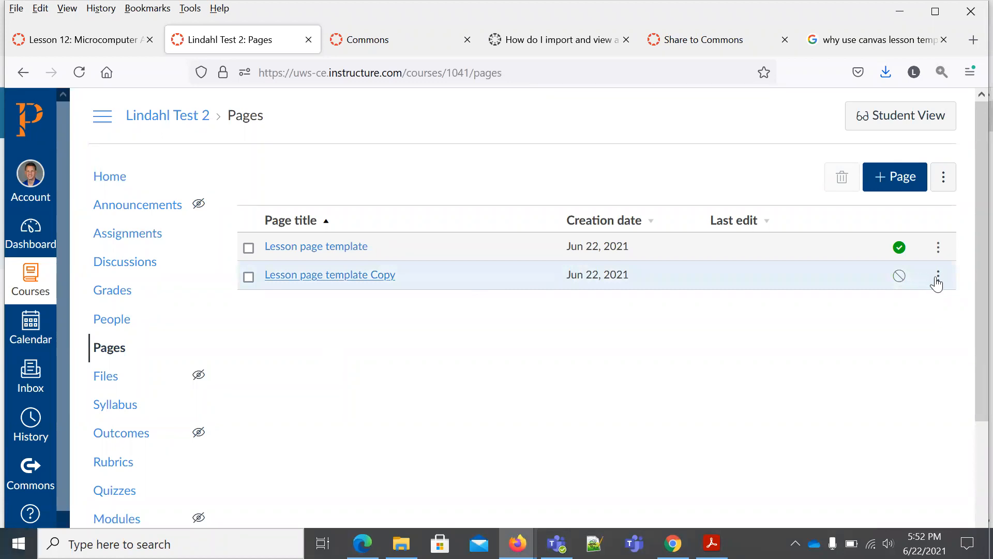
# Open the Lesson page template Copy for editing and change its title to Lesson 1
pyautogui.click(357, 278)
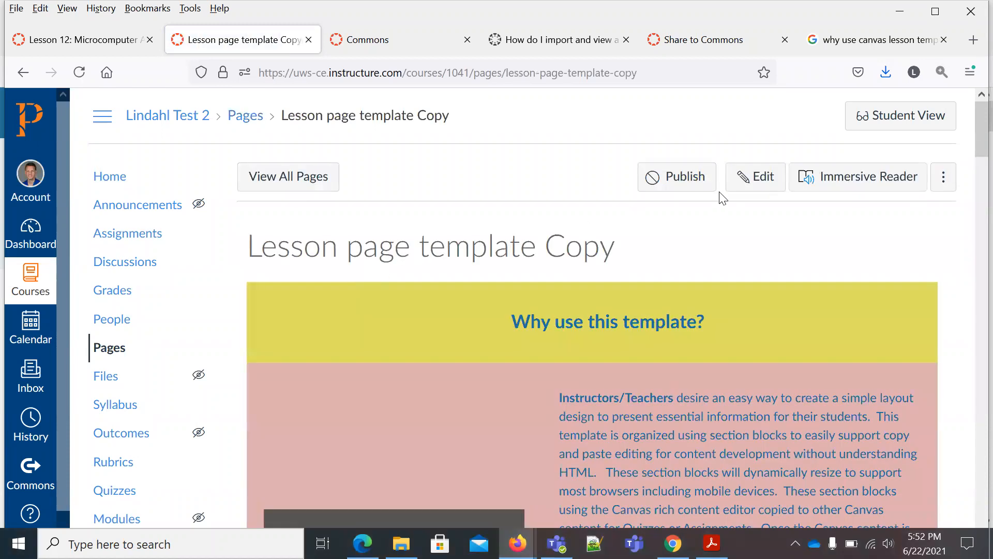
pyautogui.click(764, 183)
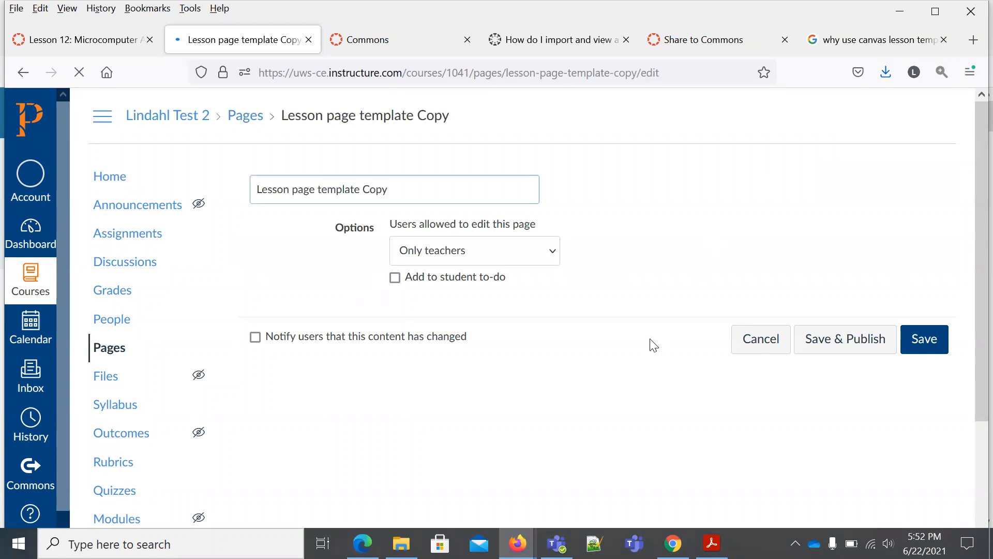
pyautogui.scroll(-2, 650, 332)
pyautogui.scroll(-3, 607, 287)
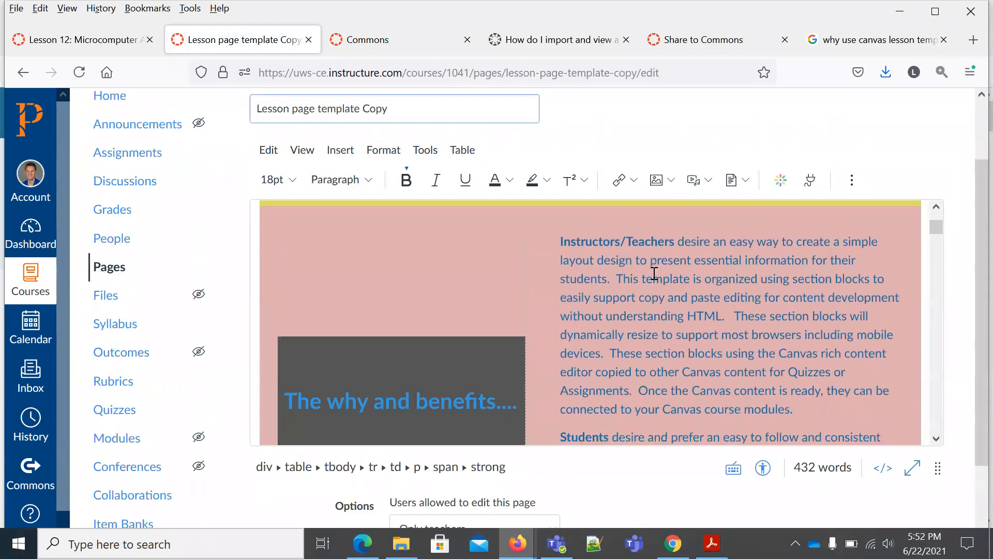
pyautogui.scroll(3, 653, 274)
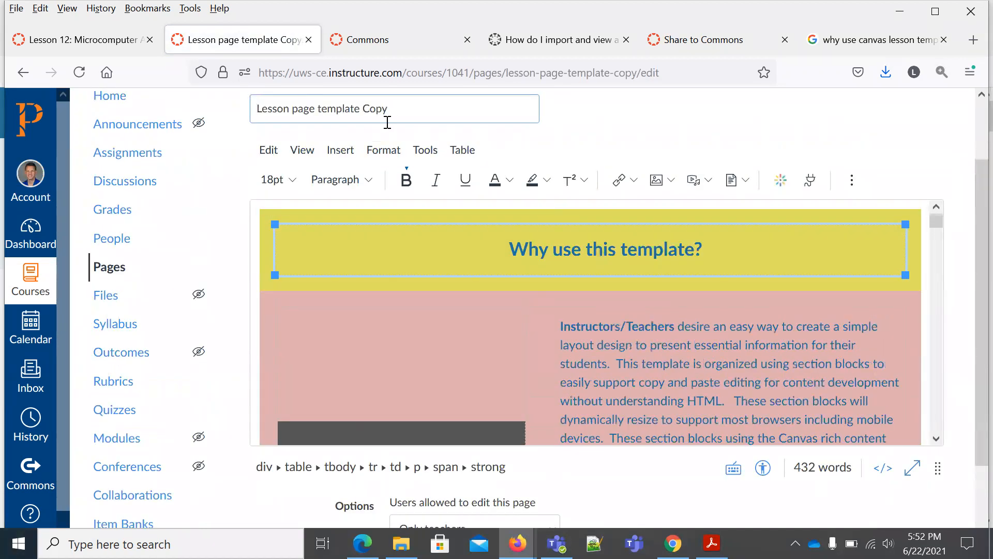
pyautogui.moveTo(398, 107); pyautogui.dragTo(290, 107)
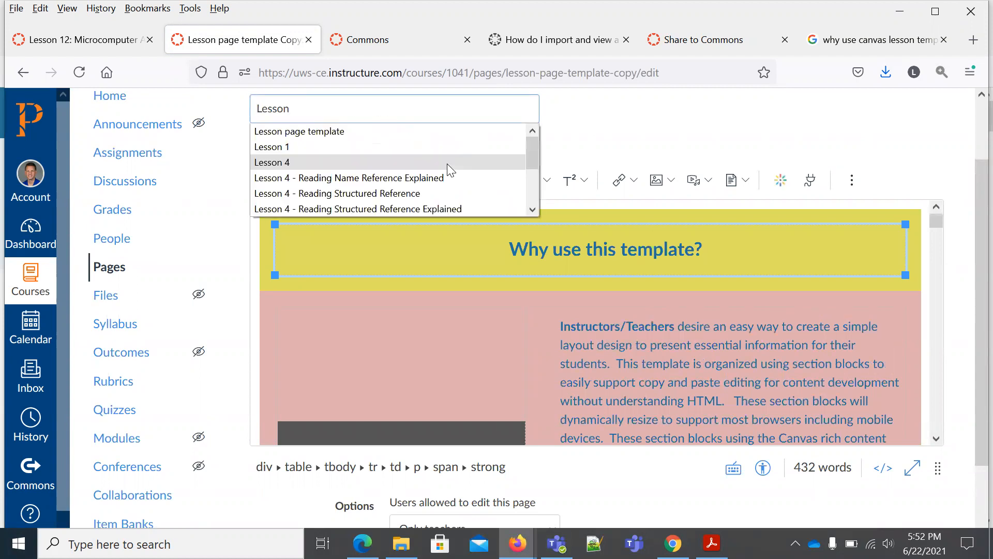
pyautogui.write('1')
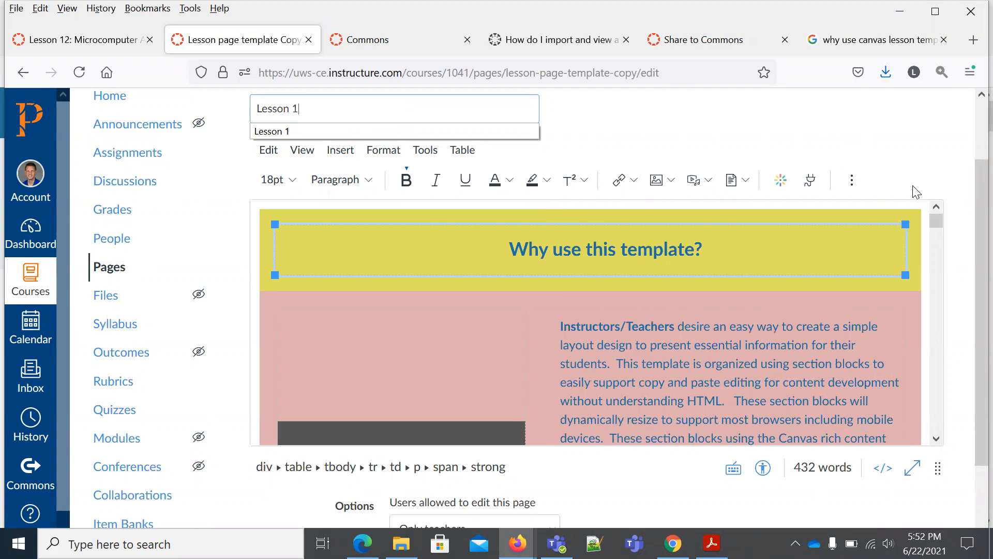
pyautogui.click(905, 187)
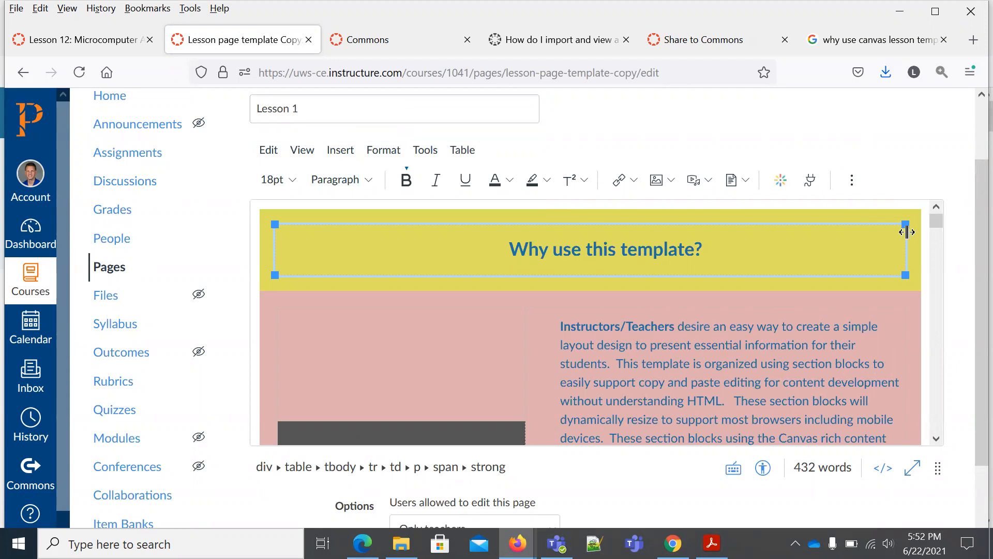
# Try to delete the yellow and pink template instruction blocks above the first section break
pyautogui.scroll(-3, 817, 261)
pyautogui.scroll(-5, 819, 261)
pyautogui.scroll(2, 818, 262)
pyautogui.scroll(-2, 818, 262)
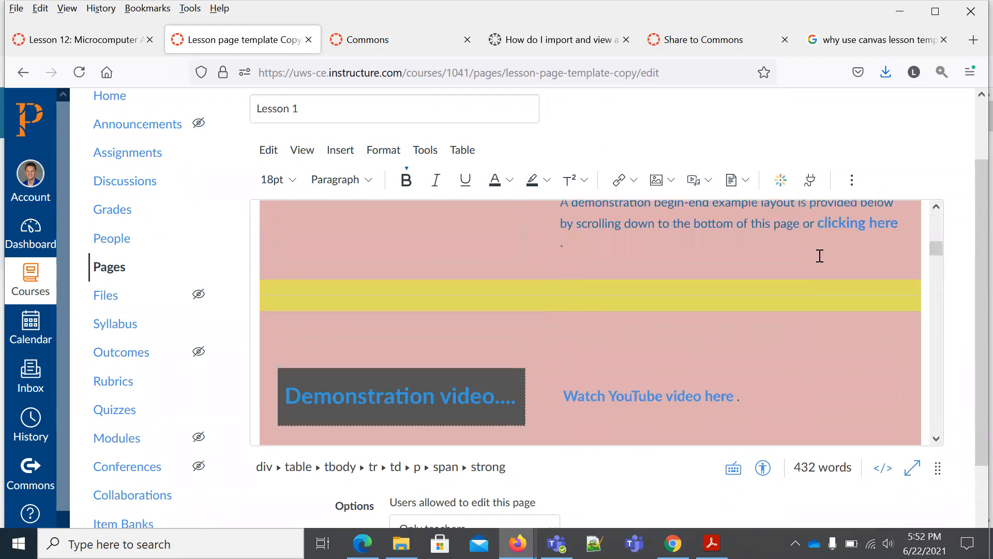
pyautogui.scroll(-8, 820, 255)
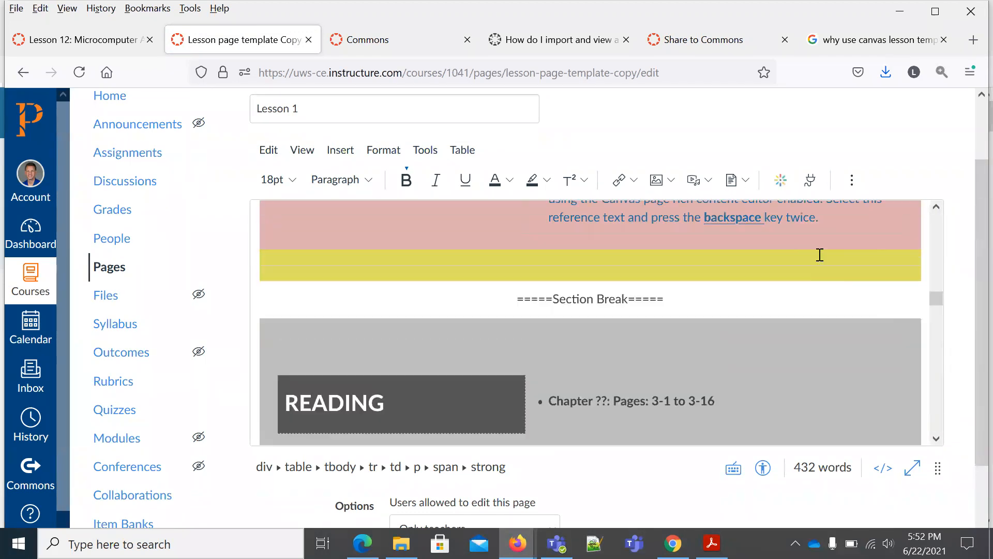
pyautogui.scroll(-2, 820, 255)
pyautogui.scroll(3, 820, 255)
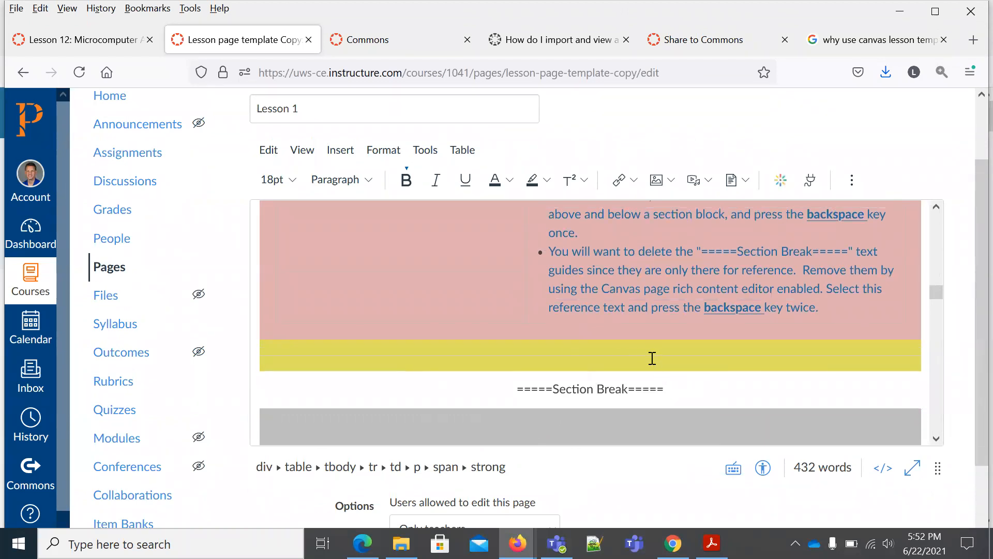
pyautogui.scroll(-2, 704, 402)
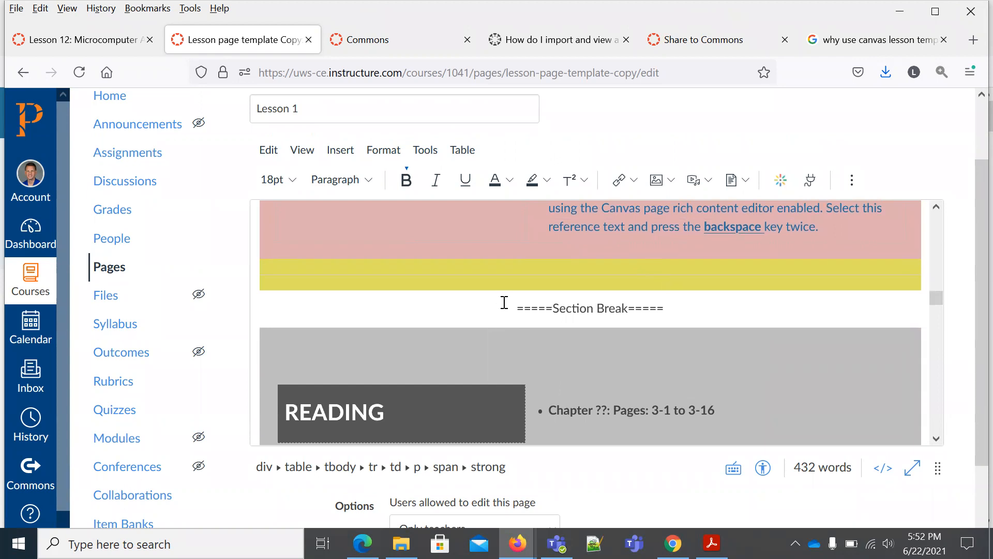
pyautogui.moveTo(517, 307); pyautogui.dragTo(328, 135)
pyautogui.press('Delete')
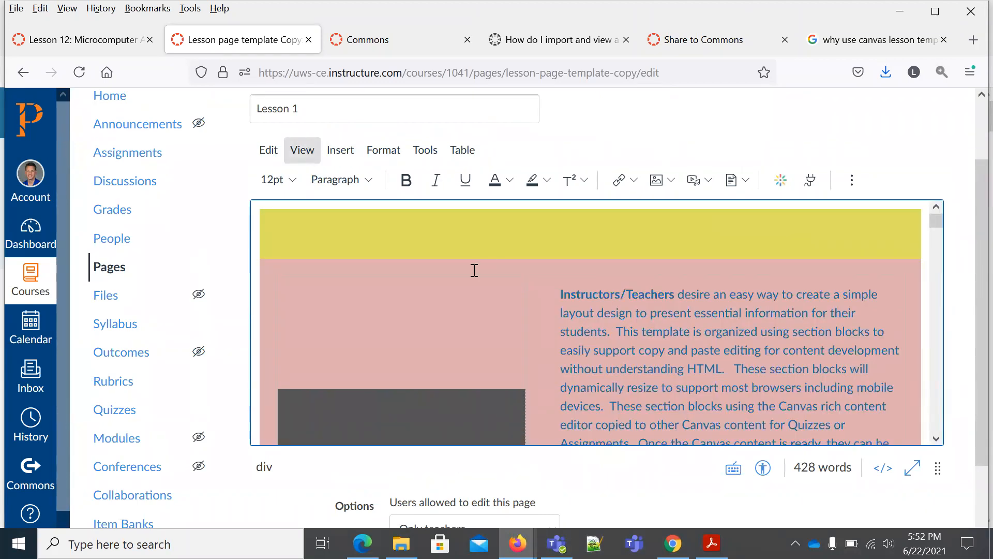
# Delete all the template instruction content from the first section break above the Reading block up to the start of the page
pyautogui.scroll(-5, 518, 318)
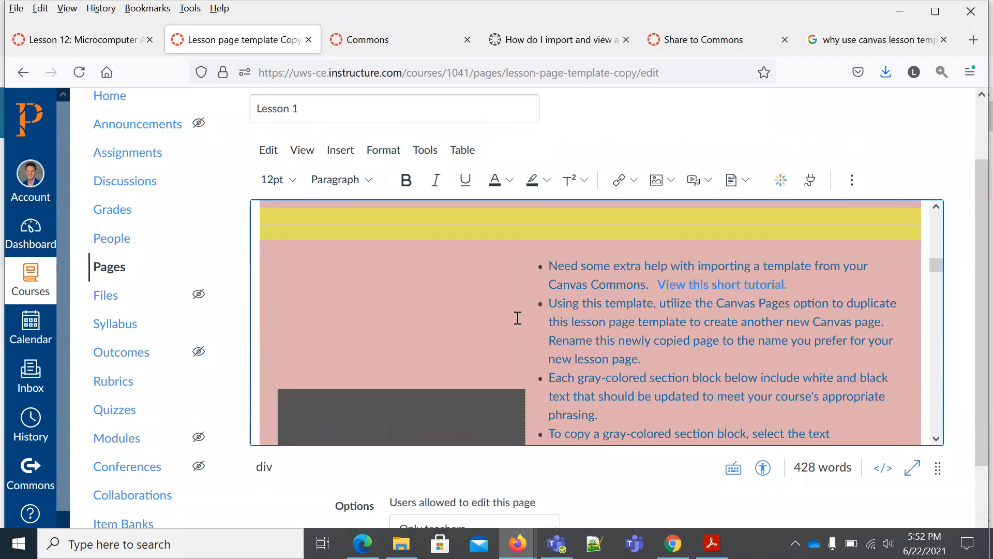
pyautogui.scroll(-5, 518, 317)
pyautogui.scroll(5, 517, 318)
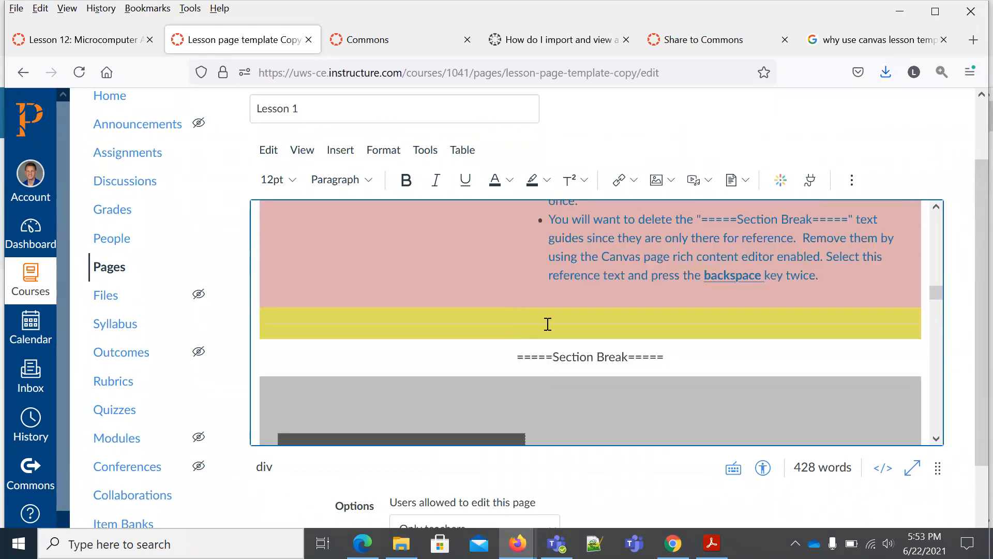
pyautogui.click(675, 352)
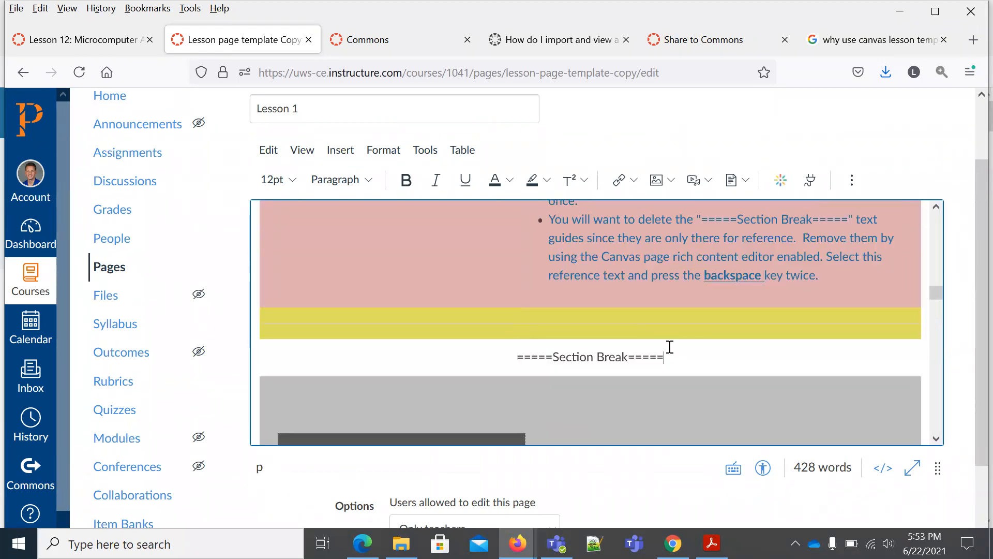
pyautogui.moveTo(525, 356); pyautogui.dragTo(255, 228)
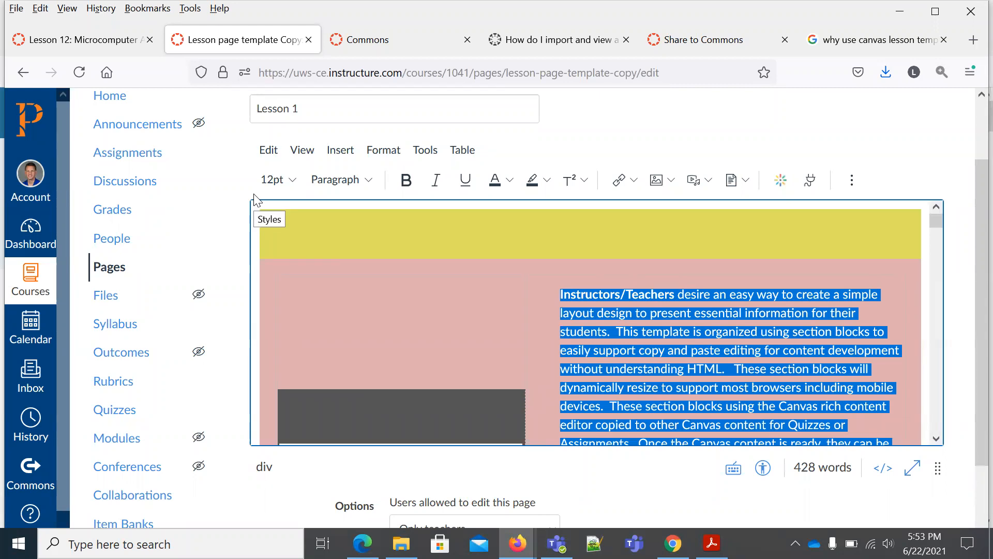
pyautogui.press('Delete')
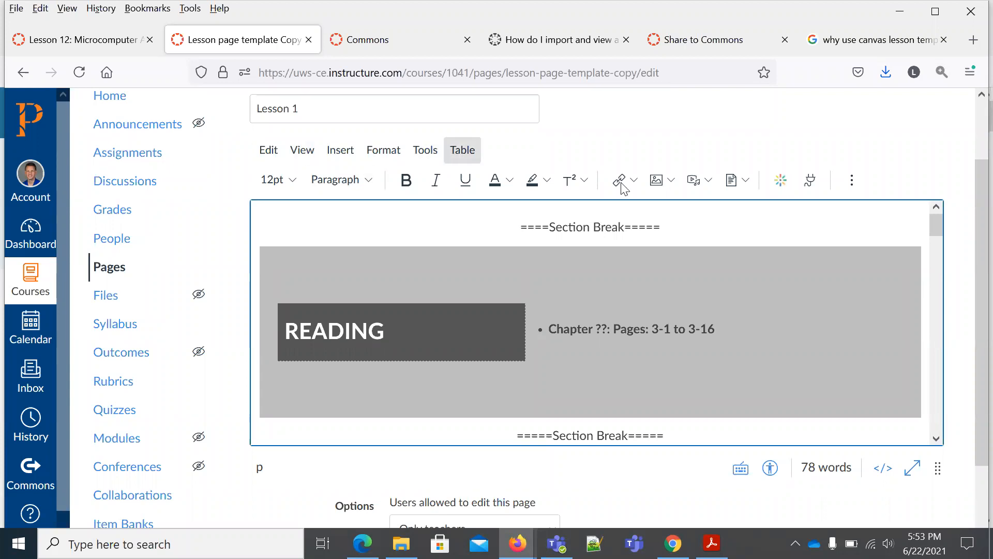
# Delete the example lesson from the EXAMPLE LESSON-BEGIN banner through the EXAMPLE LESSON-END banner
pyautogui.moveTo(938, 228); pyautogui.dragTo(912, 334)
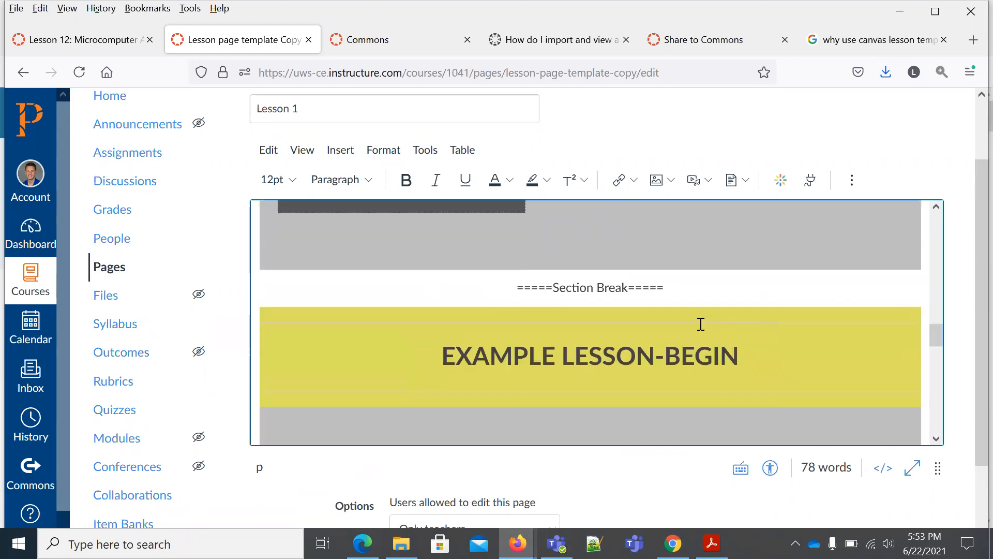
pyautogui.moveTo(656, 287); pyautogui.dragTo(667, 292)
pyautogui.moveTo(686, 331); pyautogui.dragTo(852, 463)
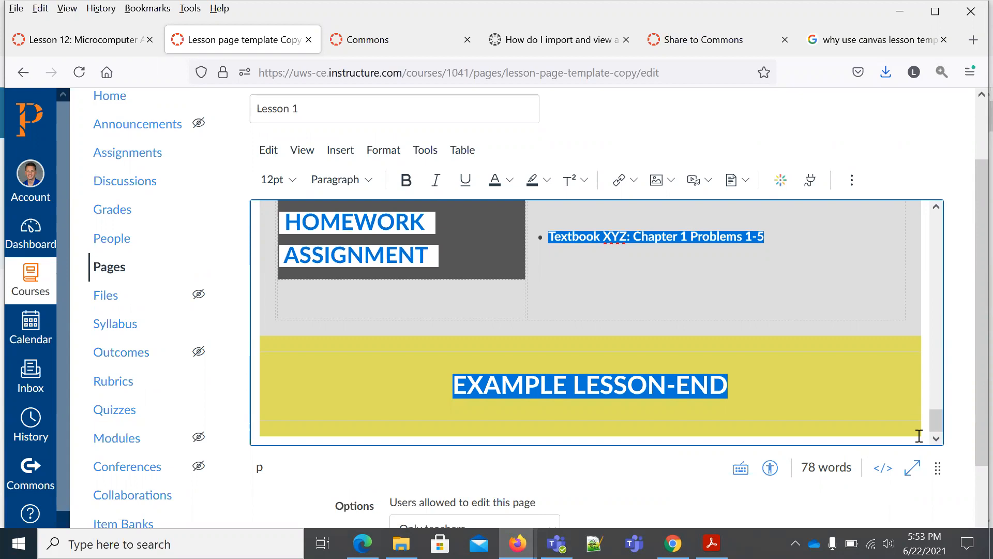
pyautogui.press('Delete')
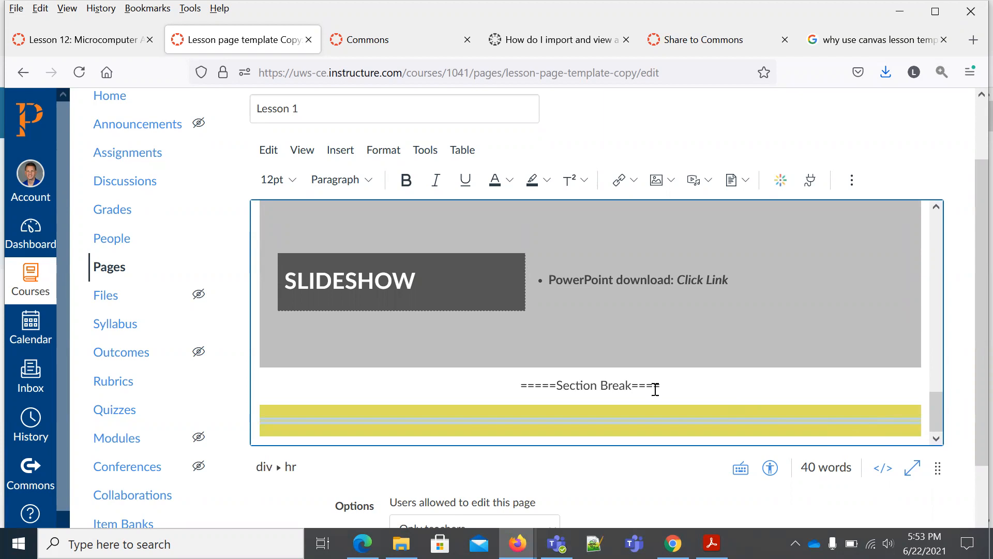
# Try to remove the leftover yellow strip below the last section break, trimming the end of that section break text
pyautogui.moveTo(665, 387); pyautogui.dragTo(846, 432)
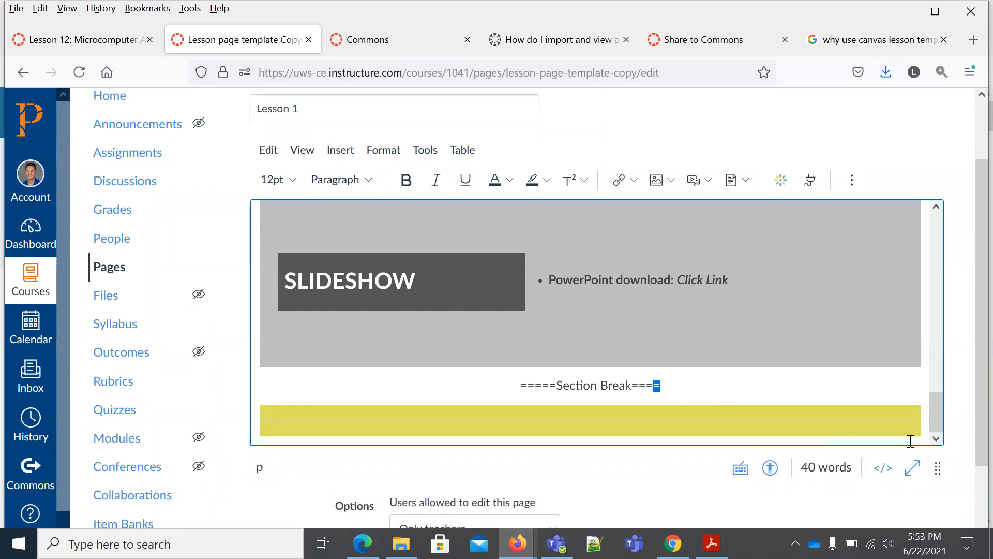
pyautogui.click(656, 387)
pyautogui.moveTo(656, 386); pyautogui.dragTo(721, 399)
pyautogui.press('BackSpace')
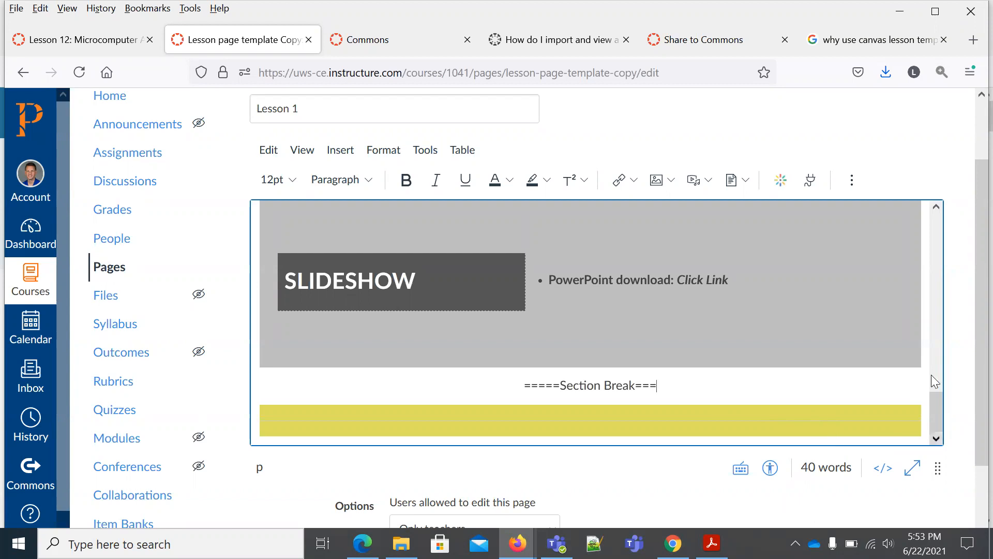
pyautogui.click(921, 421)
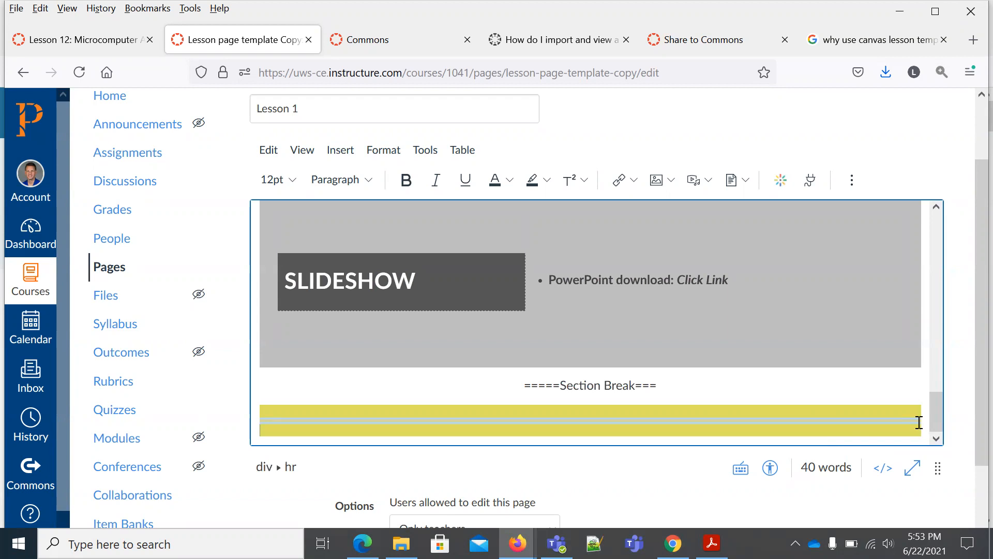
pyautogui.press('Up')
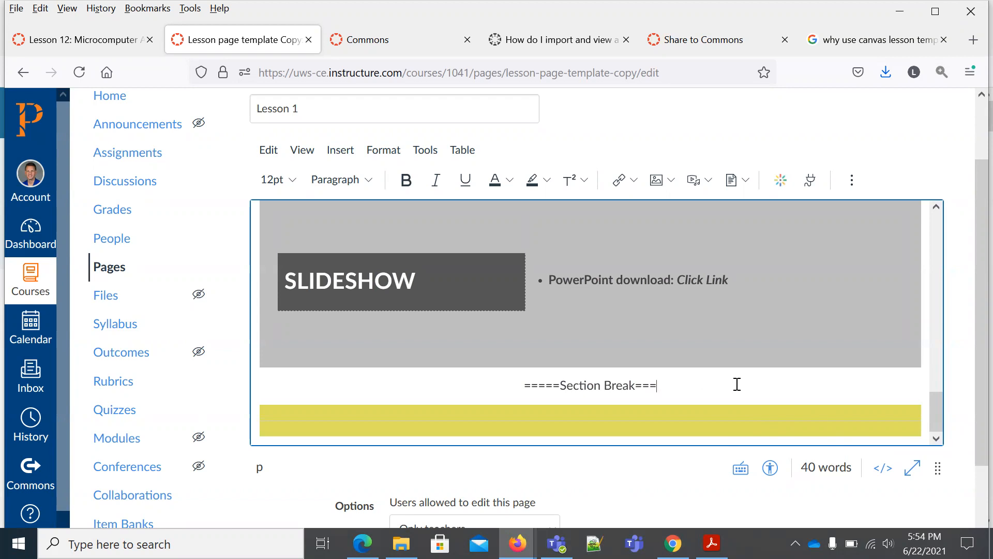
# Examine the remaining section blocks from Reading through Slideshow and highlight the section break between Reading and Homework Assignment
pyautogui.scroll(3, 738, 384)
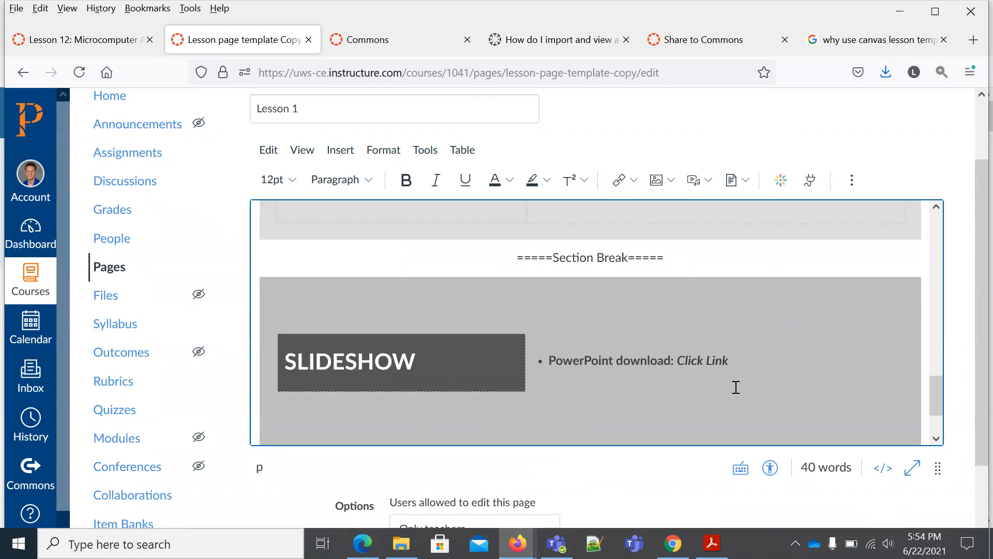
pyautogui.scroll(15, 736, 387)
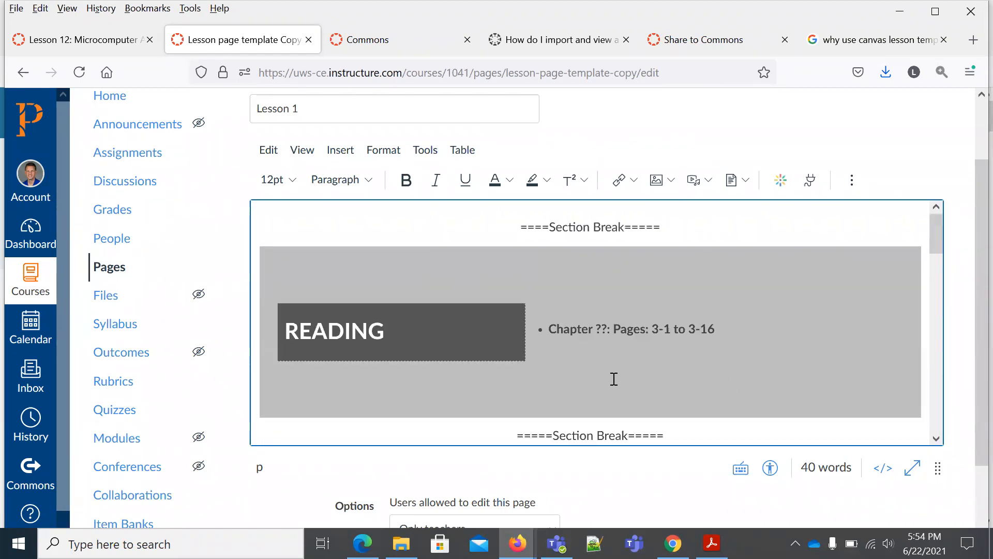
pyautogui.scroll(-6, 617, 378)
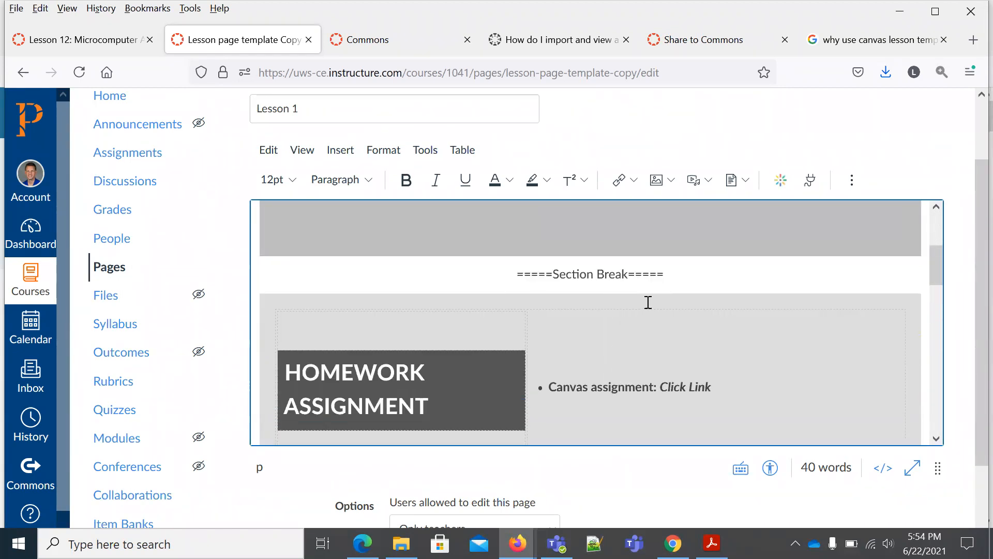
pyautogui.scroll(-3, 649, 302)
pyautogui.scroll(-3, 648, 303)
pyautogui.scroll(3, 648, 302)
pyautogui.scroll(10, 648, 302)
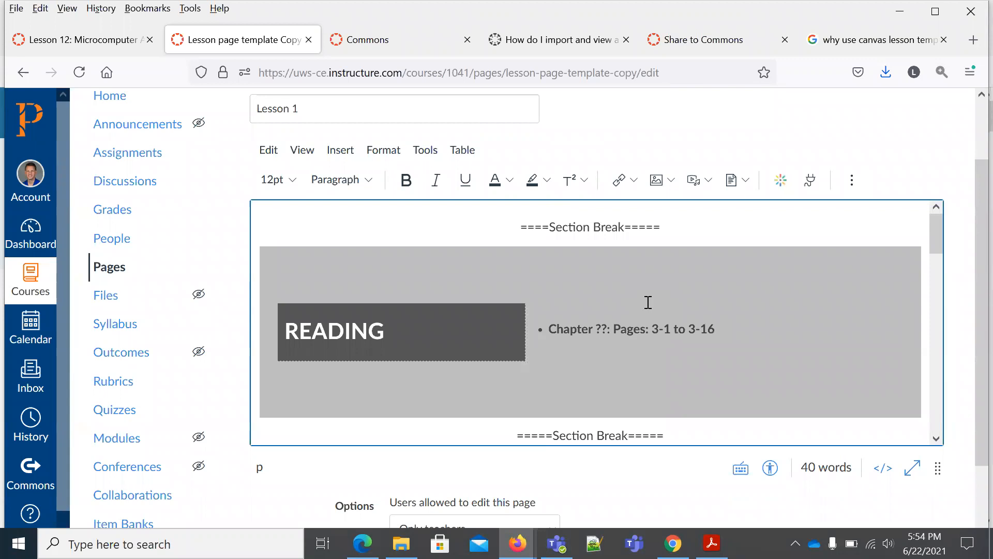
pyautogui.scroll(-6, 648, 302)
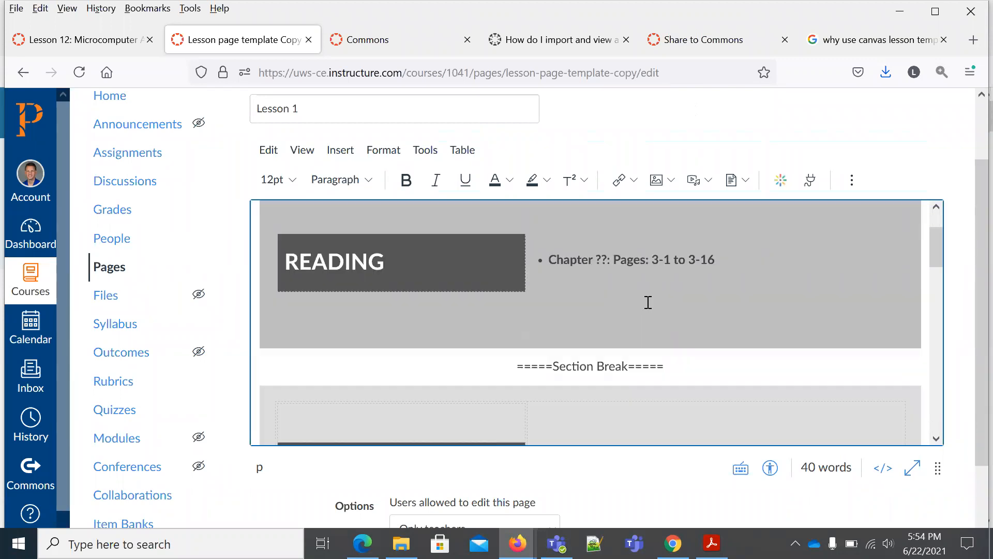
pyautogui.moveTo(690, 284); pyautogui.dragTo(477, 283)
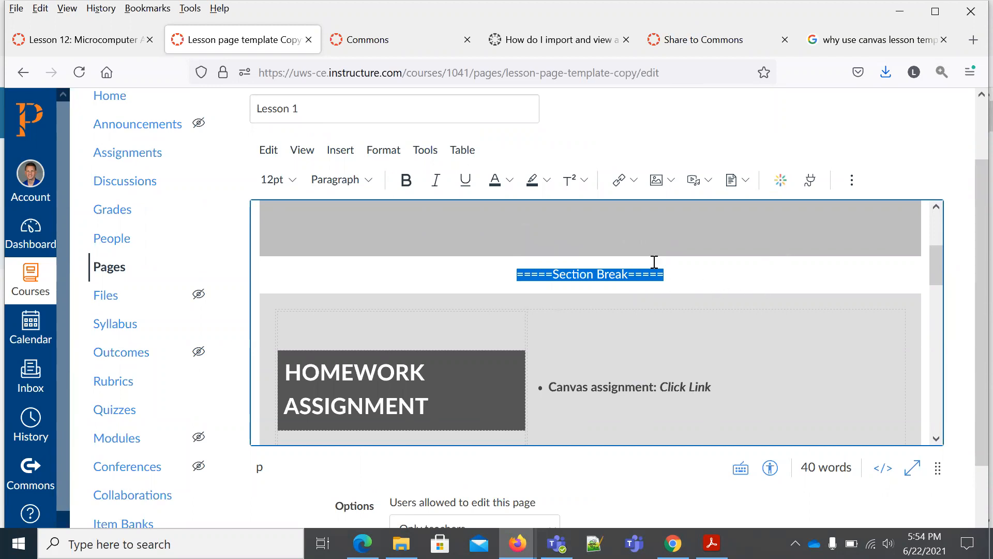
pyautogui.scroll(3, 793, 277)
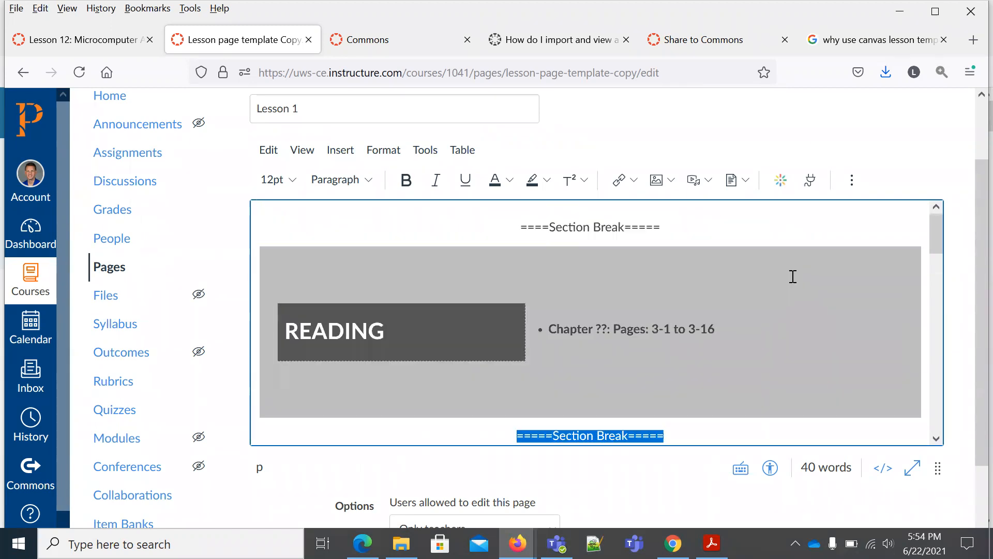
pyautogui.scroll(2, 791, 276)
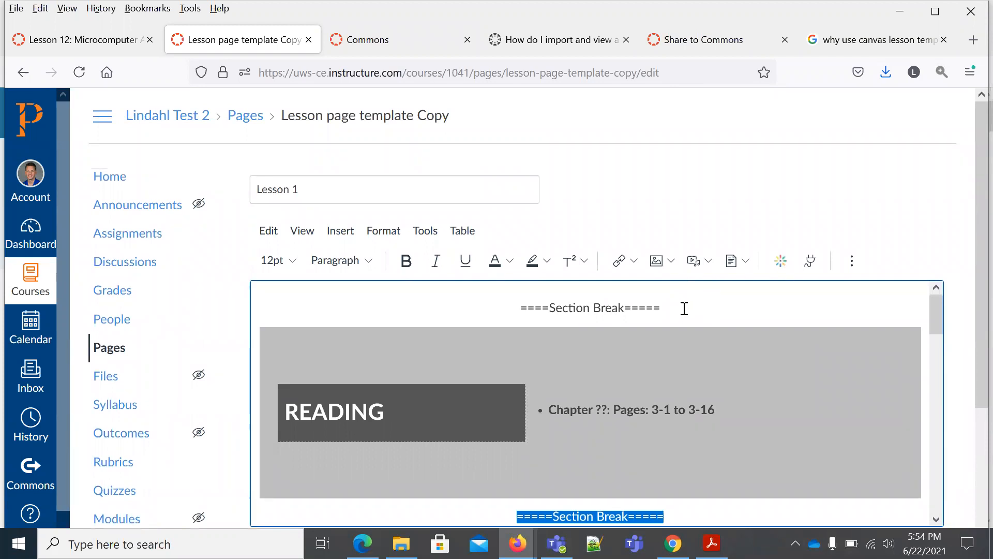
pyautogui.scroll(-2, 683, 312)
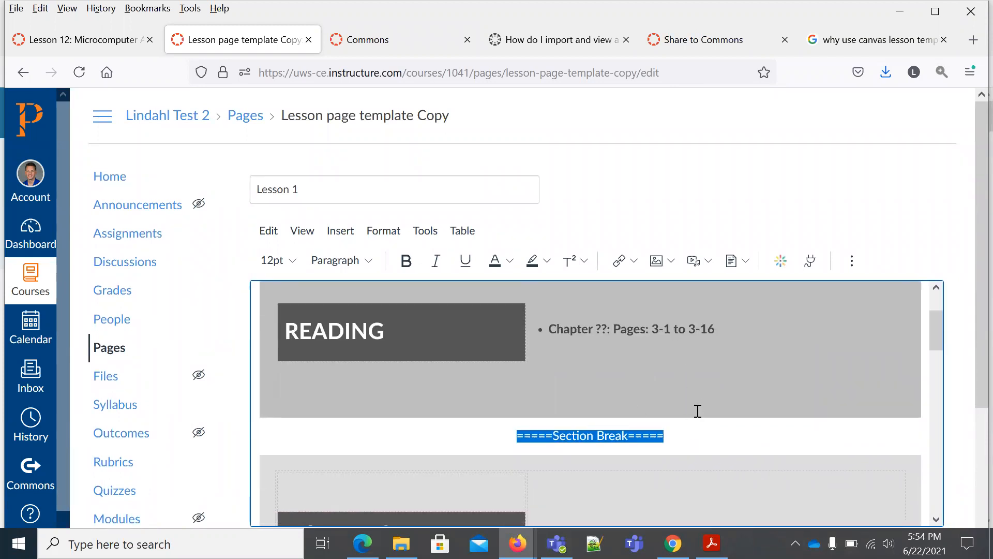
pyautogui.scroll(-9, 698, 410)
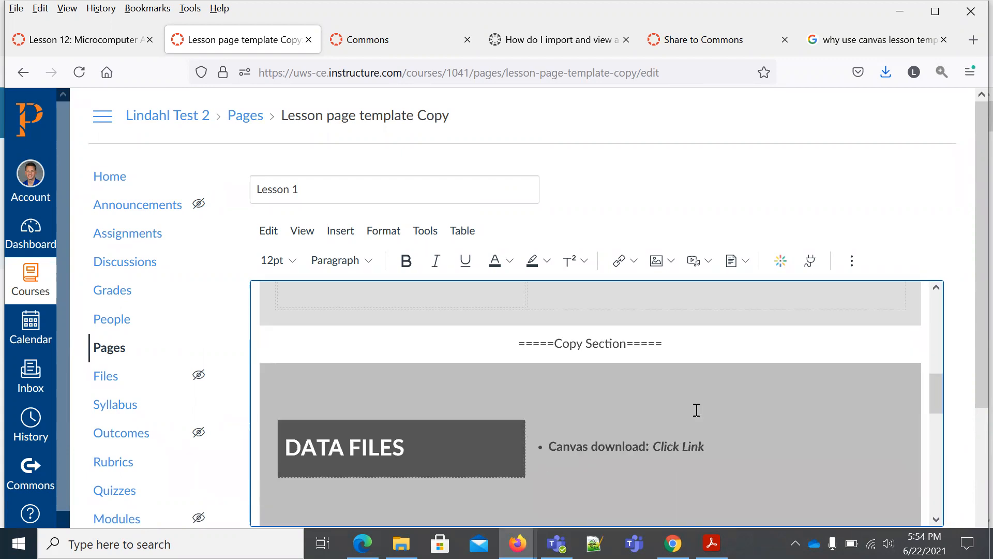
pyautogui.scroll(-1, 697, 410)
pyautogui.scroll(-7, 697, 410)
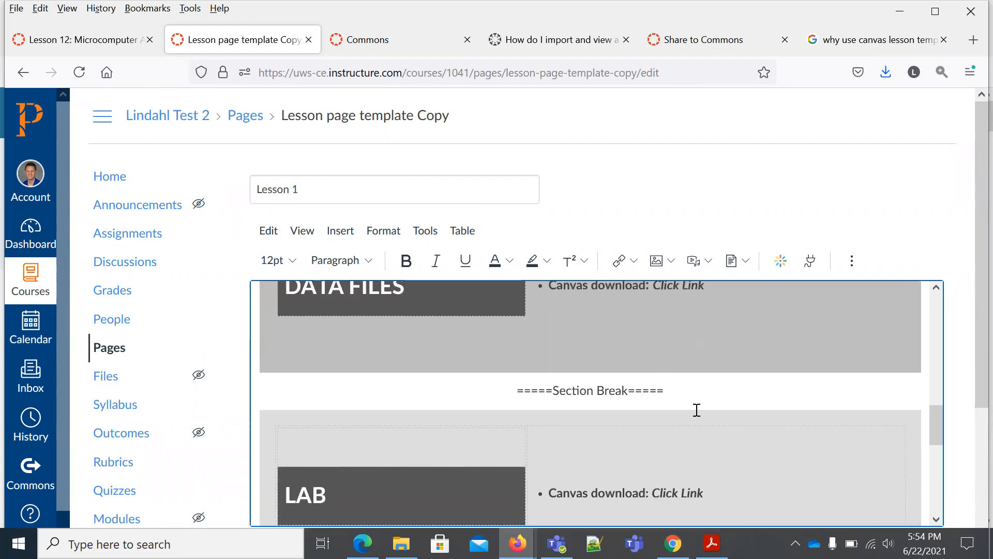
pyautogui.scroll(-2, 697, 408)
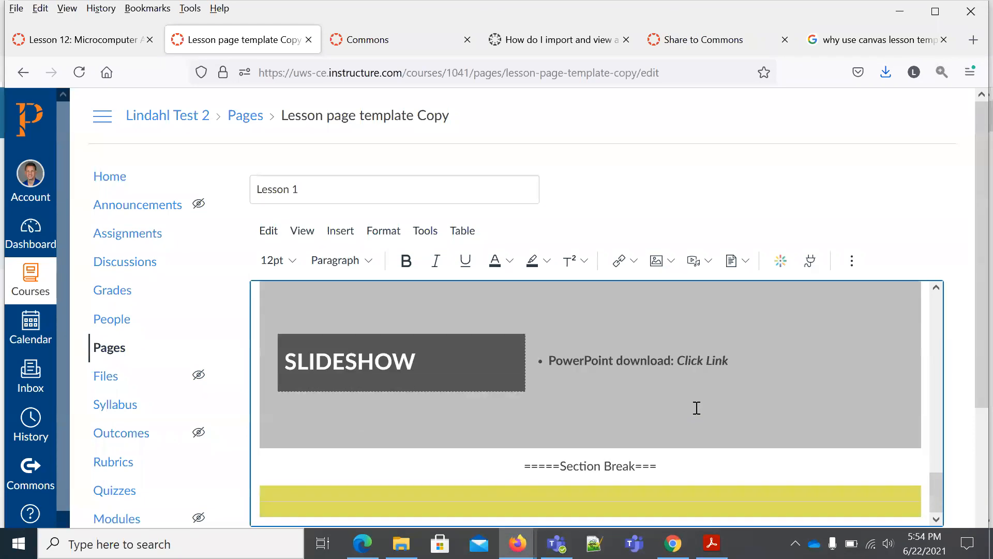
# Copy the Lab section block with its surrounding section breaks and paste it above the Reading block
pyautogui.scroll(8, 697, 408)
pyautogui.scroll(-2, 697, 408)
pyautogui.scroll(2, 697, 408)
pyautogui.scroll(-4, 696, 407)
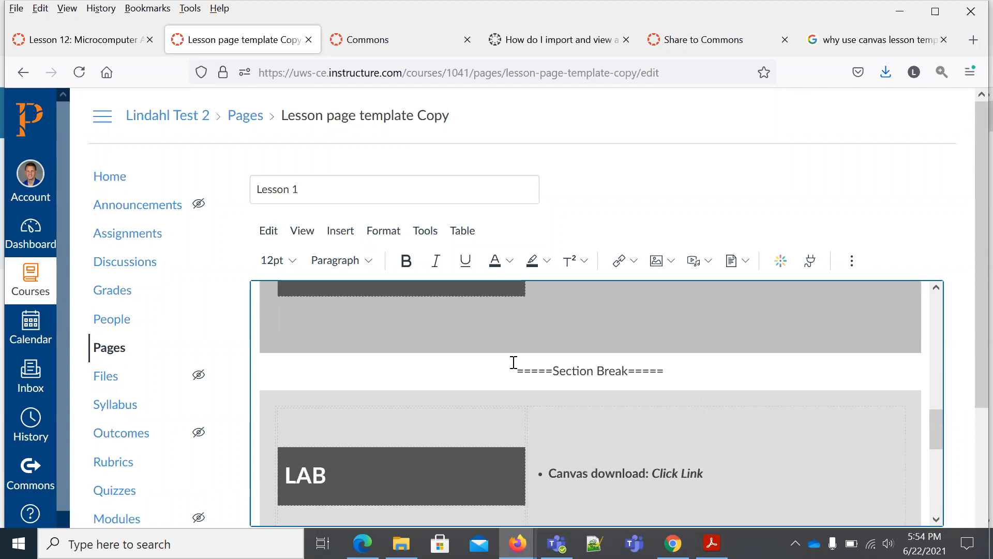
pyautogui.moveTo(516, 371); pyautogui.dragTo(678, 409)
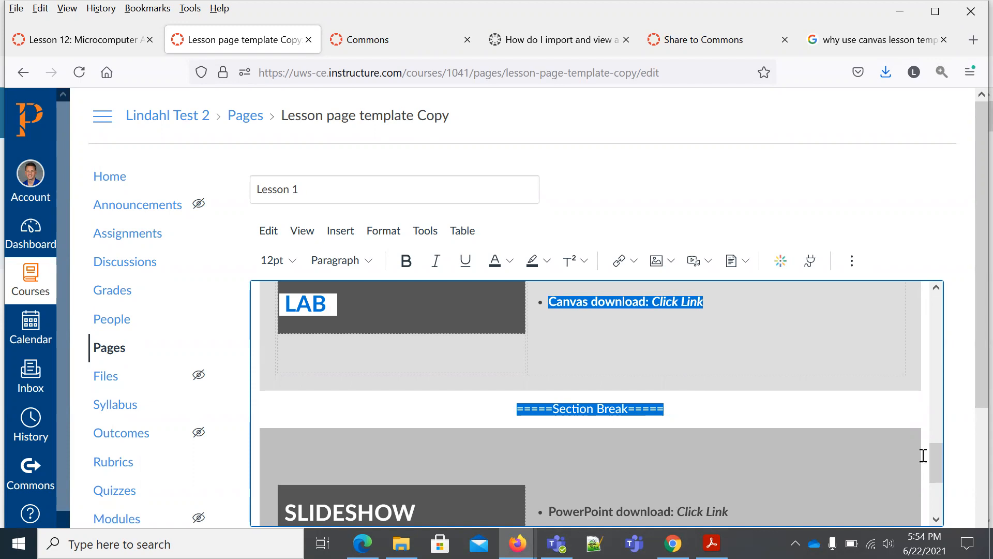
pyautogui.moveTo(939, 458); pyautogui.dragTo(938, 281)
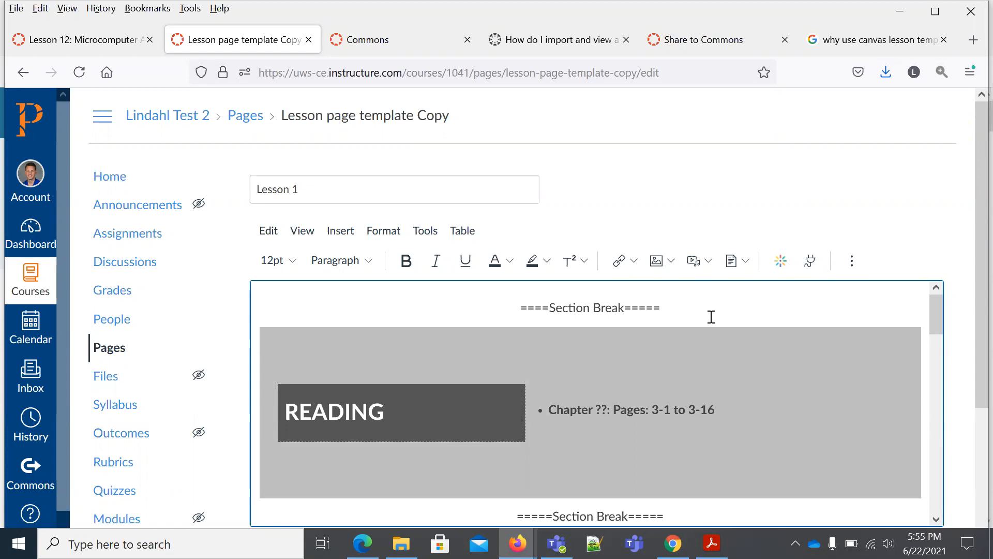
pyautogui.click(520, 307)
pyautogui.hotkey('ctrl', 'v')
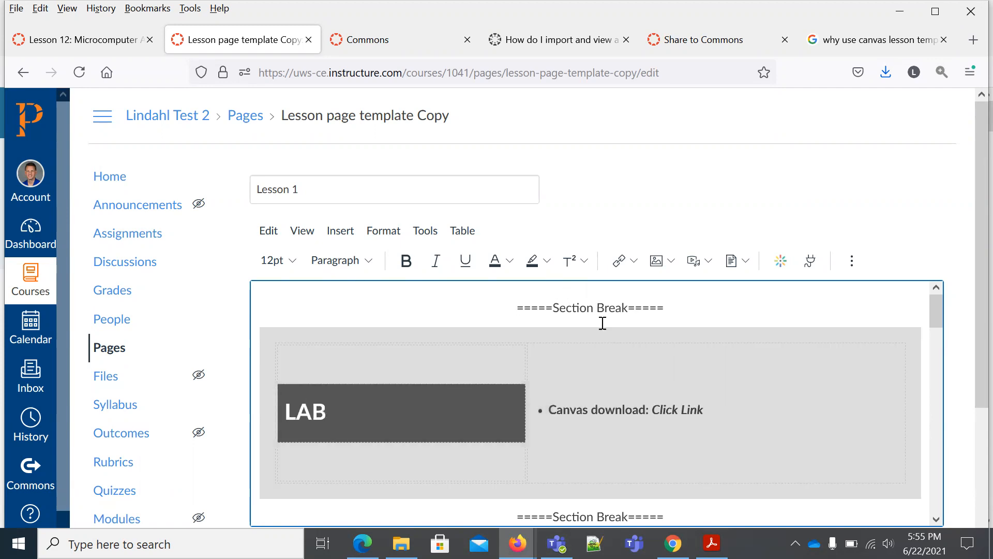
pyautogui.scroll(-3, 649, 344)
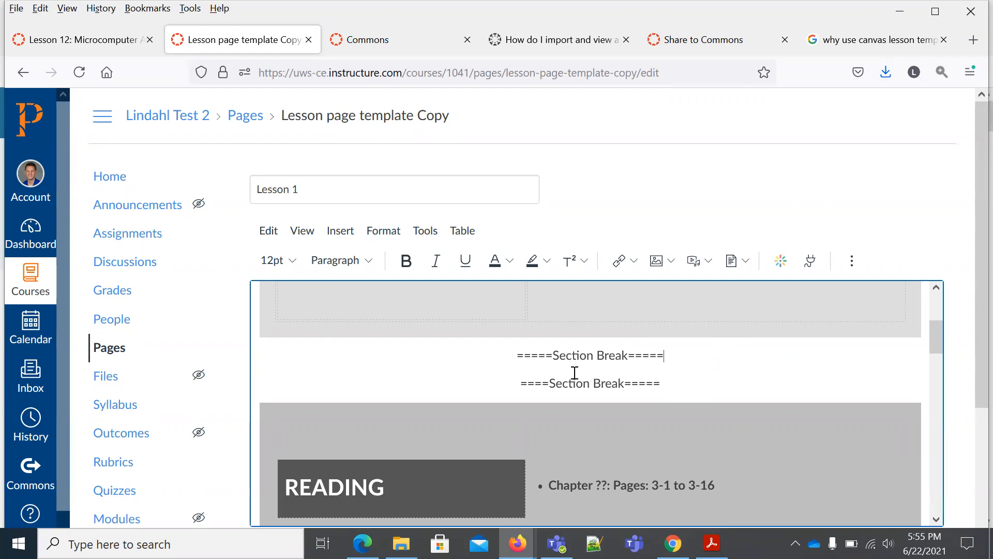
pyautogui.scroll(-2, 671, 374)
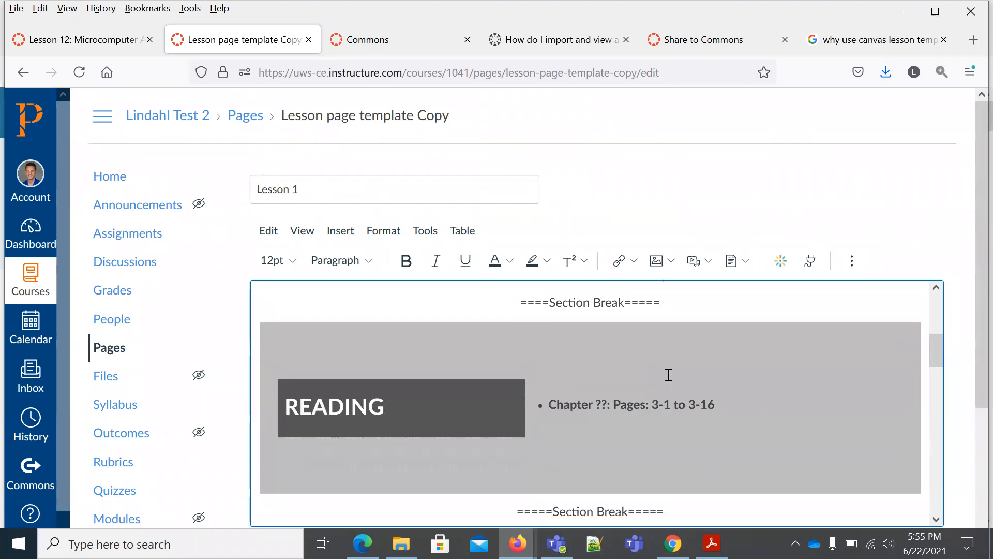
# Change the heading of the topmost LAB block to "Introduction"
pyautogui.scroll(2, 669, 369)
pyautogui.scroll(-7, 668, 369)
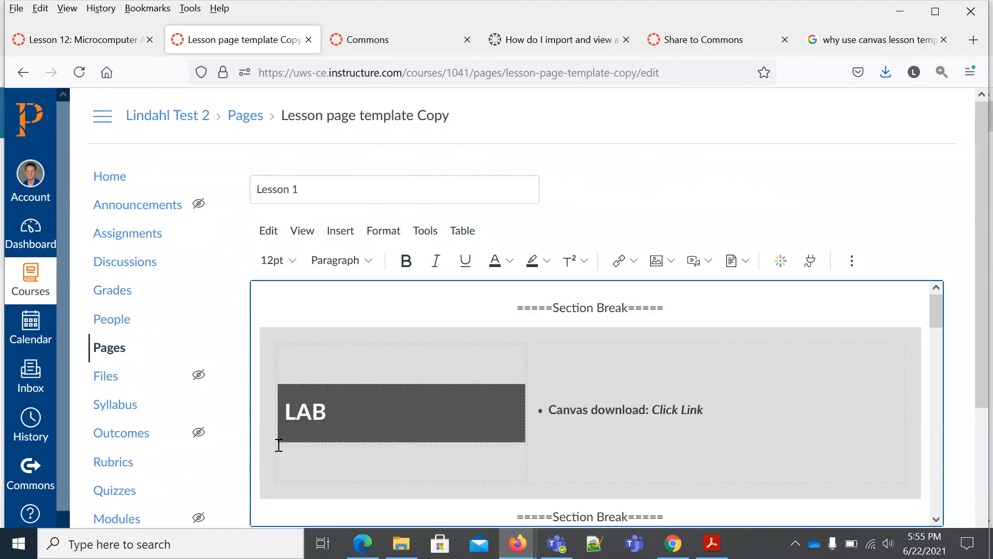
pyautogui.click(320, 410)
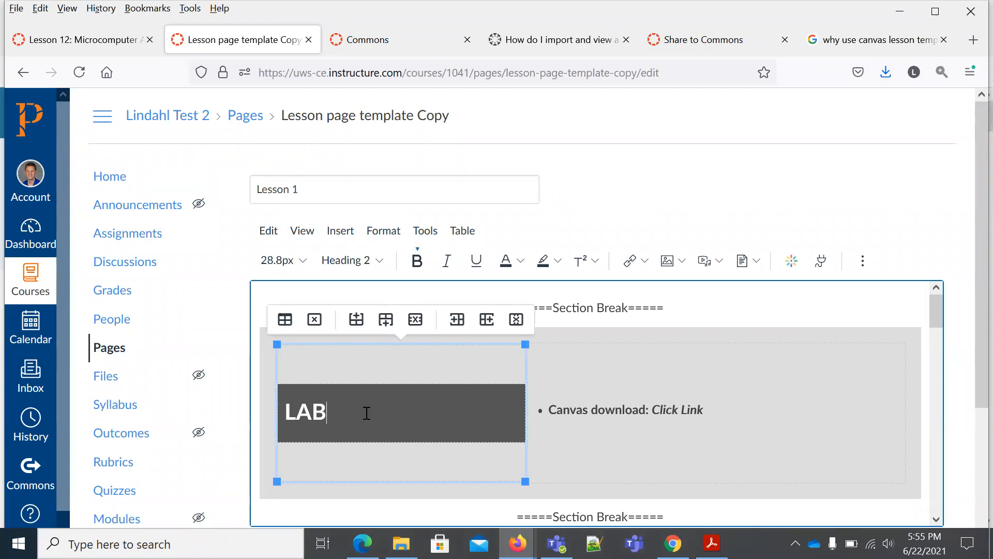
pyautogui.press('BackSpace')
pyautogui.press('BackSpace')
pyautogui.write('Introduction')
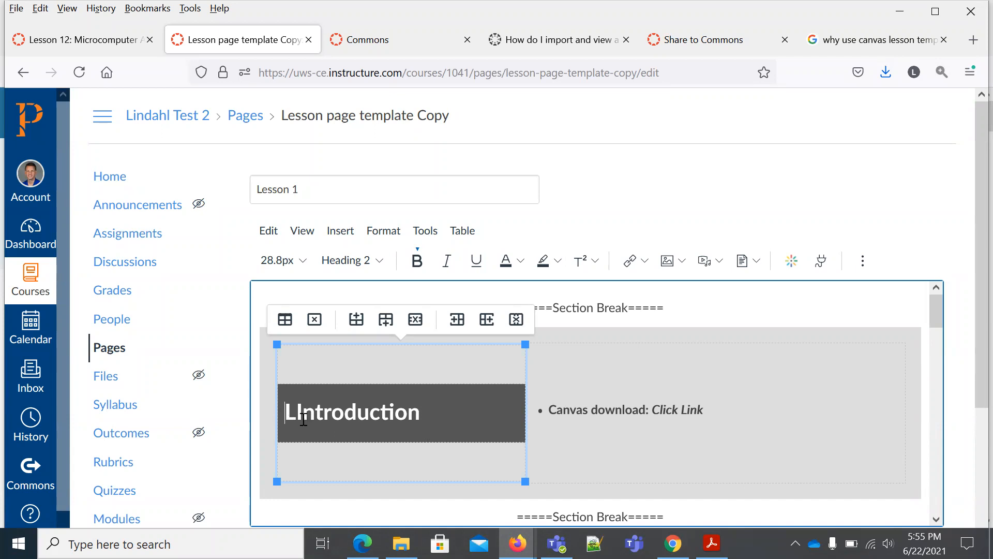
pyautogui.press('BackSpace')
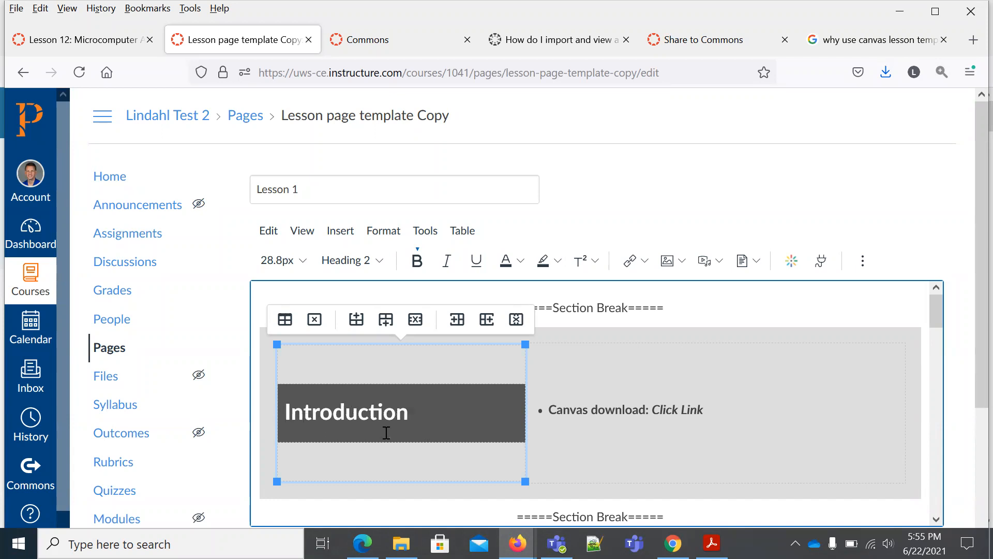
# Replace the Introduction block's "Canvas download: Click Link" bullet with "Introduction about this lesson......" followed by a long run of filler letters
pyautogui.moveTo(721, 409); pyautogui.dragTo(547, 411)
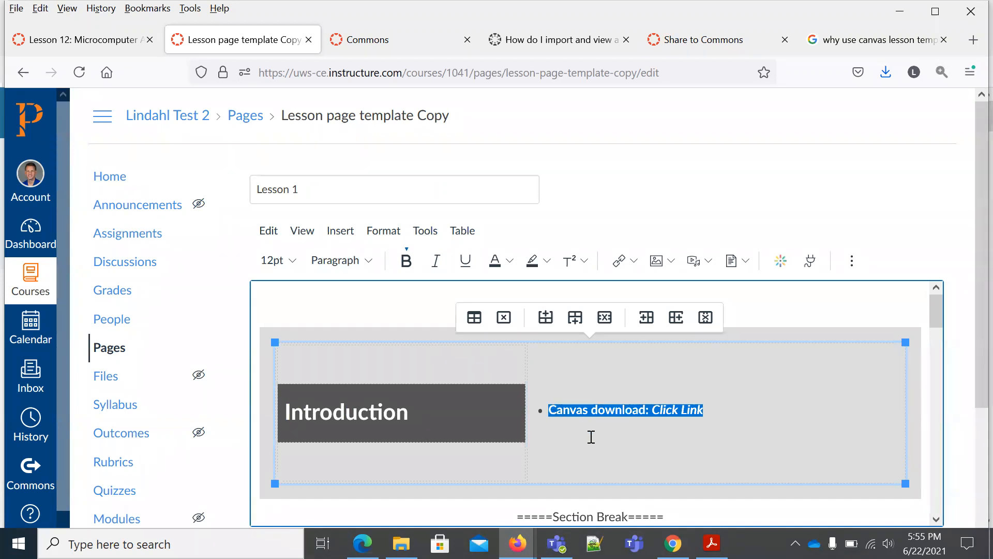
pyautogui.write('In')
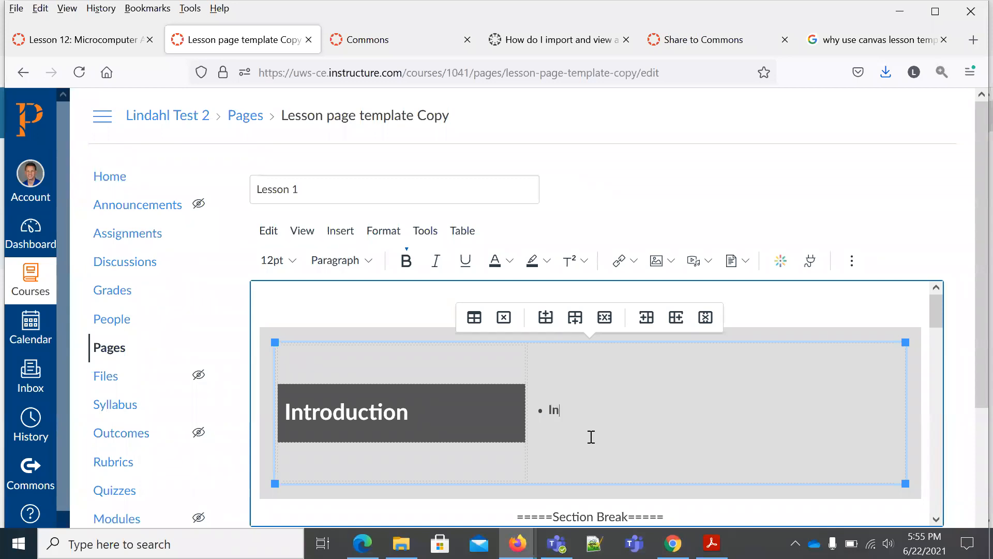
pyautogui.write('troduction about')
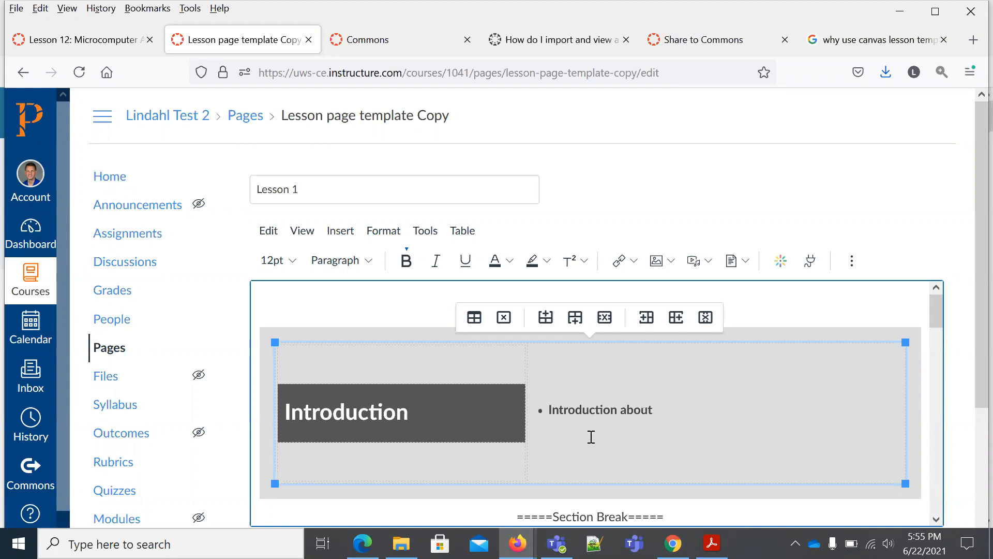
pyautogui.write(' this lesson......jdlaksdjfalsdkfjl')
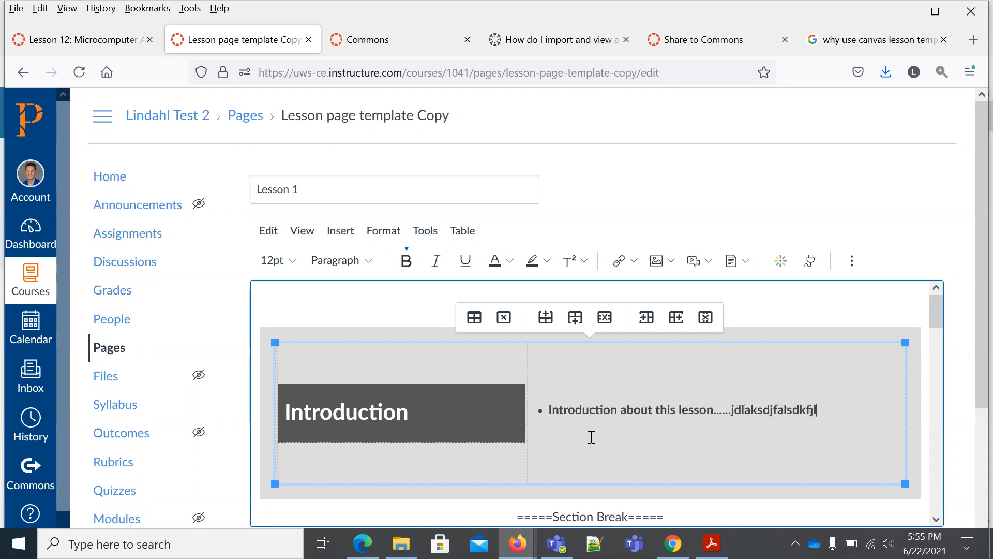
pyautogui.write('askjfdlsakjfdlaksjdflksajflksajfdlksajflksdjflaksjfdlskjfs')
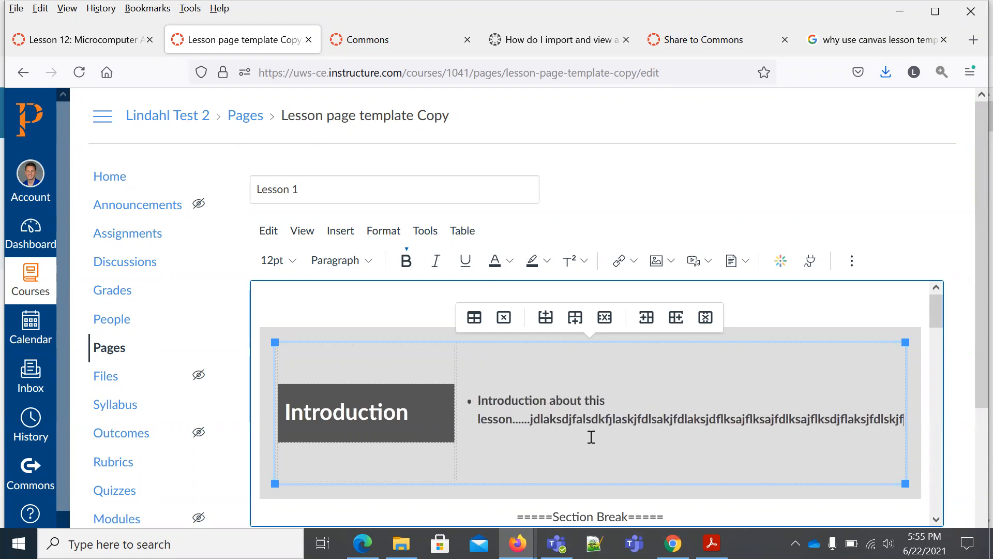
# Trim the end of the filler text in the Introduction bullet and add a second bullet reading "fajlkjadsf"
pyautogui.press('BackSpace')
pyautogui.press('BackSpace')
pyautogui.press('BackSpace')
pyautogui.press('BackSpace')
pyautogui.press('BackSpace')
pyautogui.press('BackSpace')
pyautogui.press('BackSpace')
pyautogui.press('BackSpace')
pyautogui.press('BackSpace')
pyautogui.press('BackSpace')
pyautogui.press('BackSpace')
pyautogui.press('BackSpace')
pyautogui.press('BackSpace')
pyautogui.press('BackSpace')
pyautogui.press('BackSpace')
pyautogui.press('BackSpace')
pyautogui.press('BackSpace')
pyautogui.press('BackSpace')
pyautogui.press('BackSpace')
pyautogui.press('BackSpace')
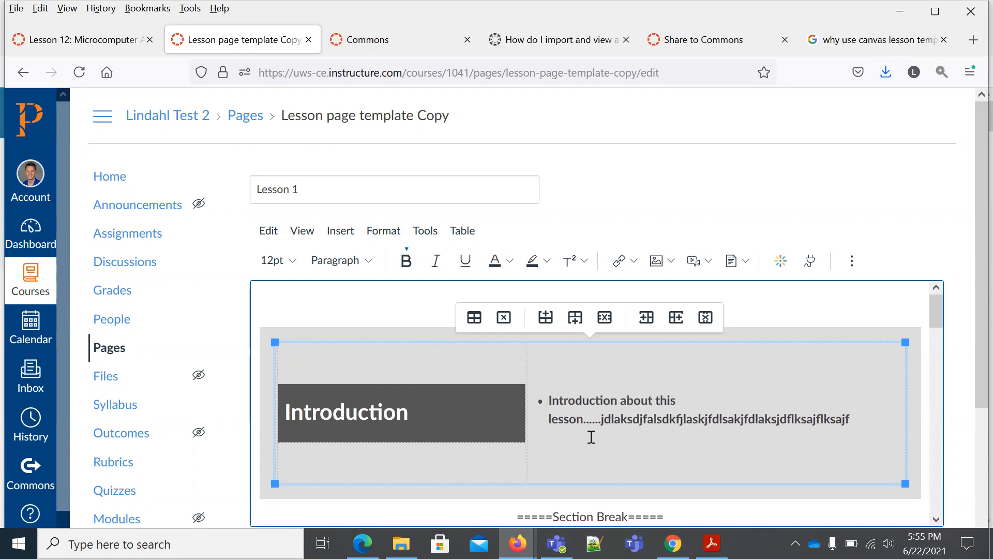
pyautogui.press('Return')
pyautogui.write('fajlkjadsf')
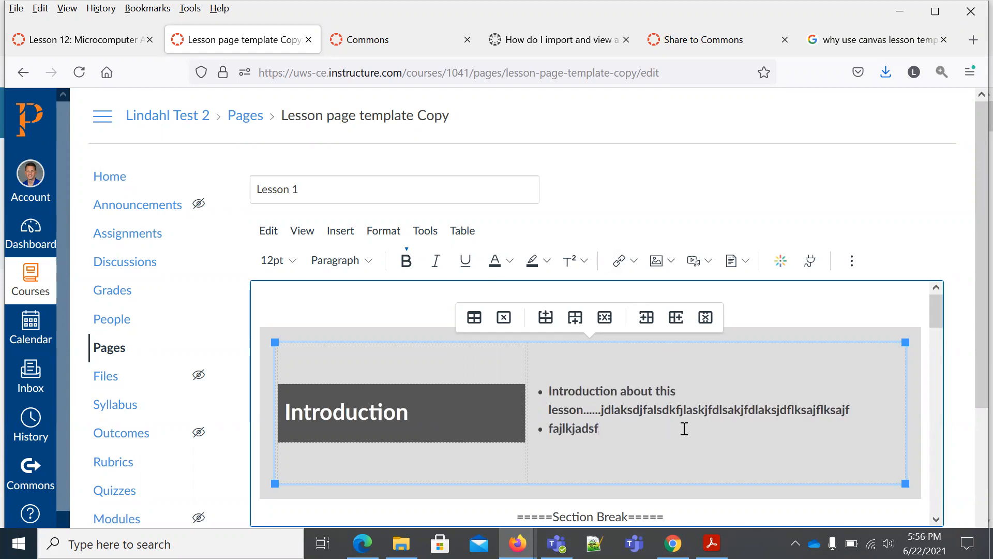
# Delete the section break line below the Slideshow block, including its empty paragraph
pyautogui.scroll(-5, 684, 428)
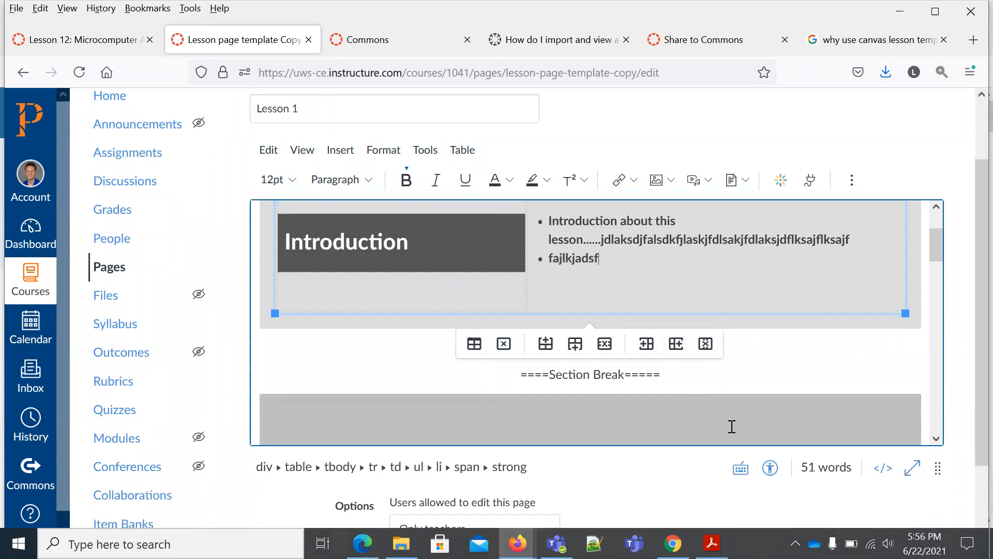
pyautogui.scroll(-7, 732, 425)
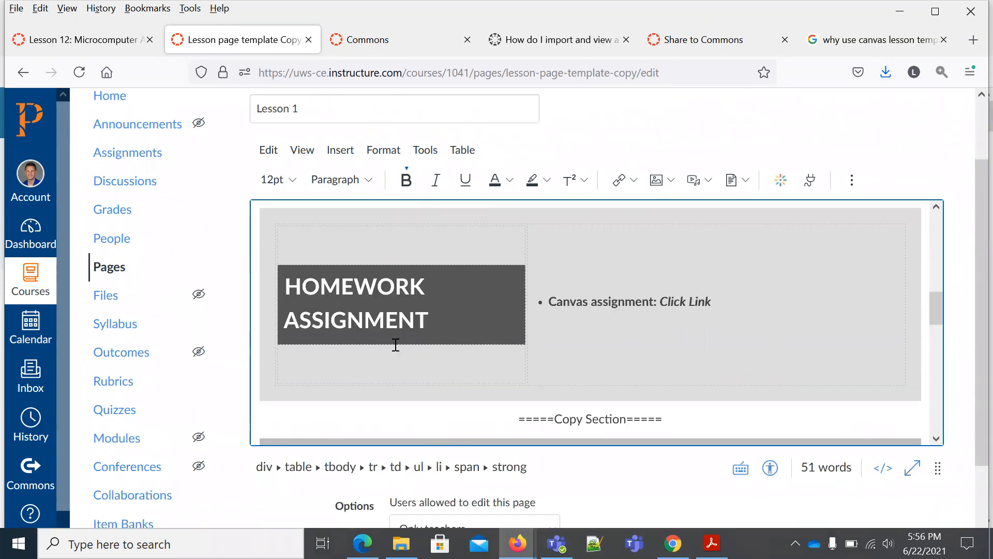
pyautogui.scroll(-3, 649, 309)
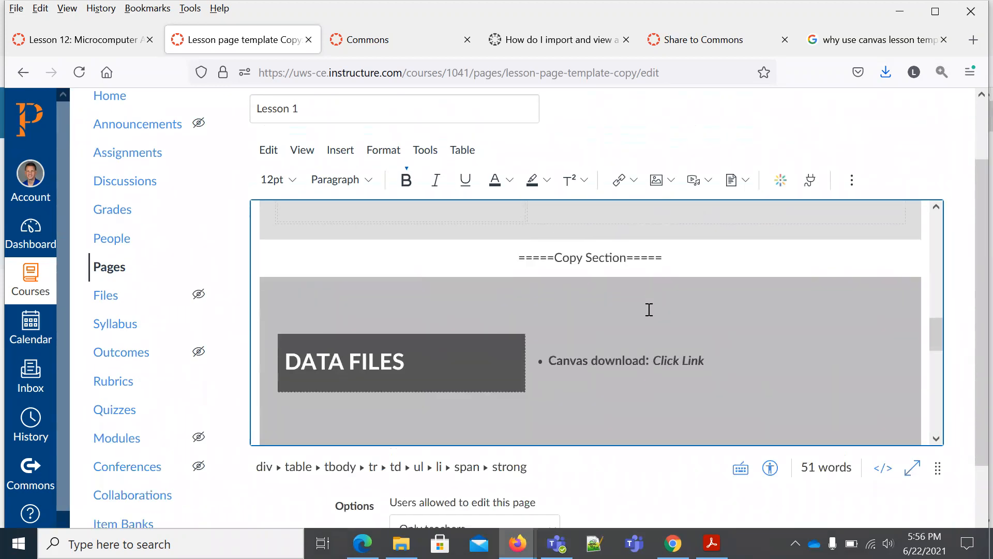
pyautogui.scroll(-3, 649, 310)
pyautogui.scroll(-5, 648, 309)
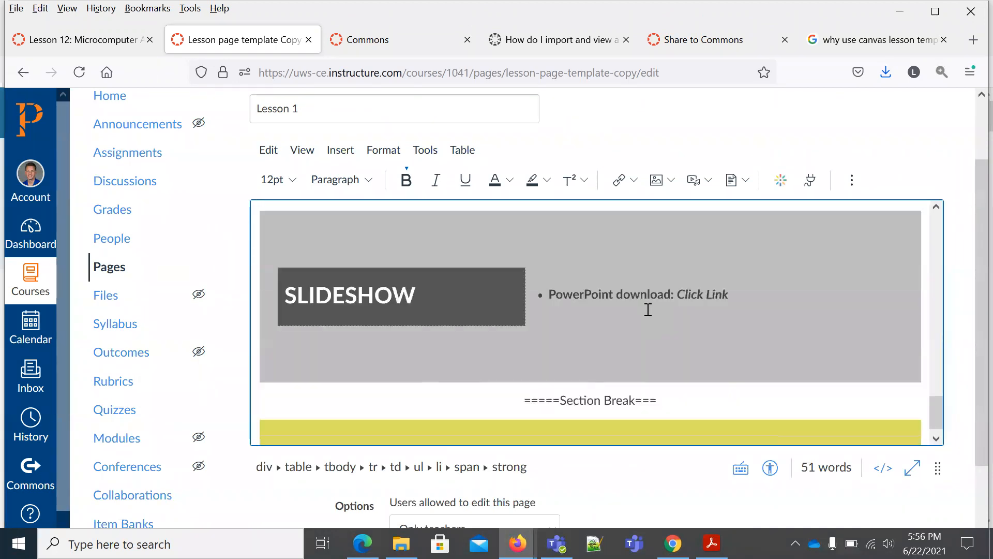
pyautogui.moveTo(683, 387); pyautogui.dragTo(510, 383)
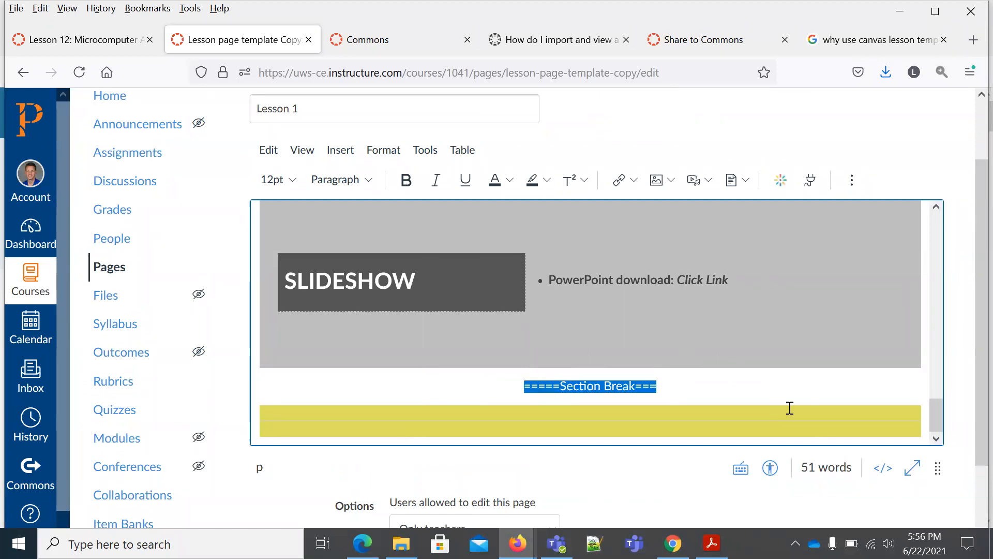
pyautogui.press('Delete')
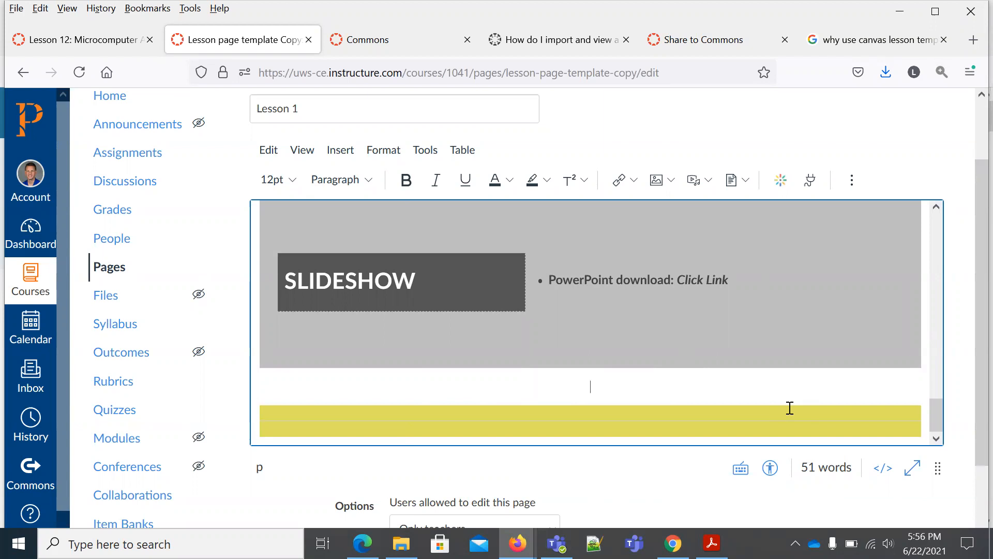
pyautogui.press('BackSpace')
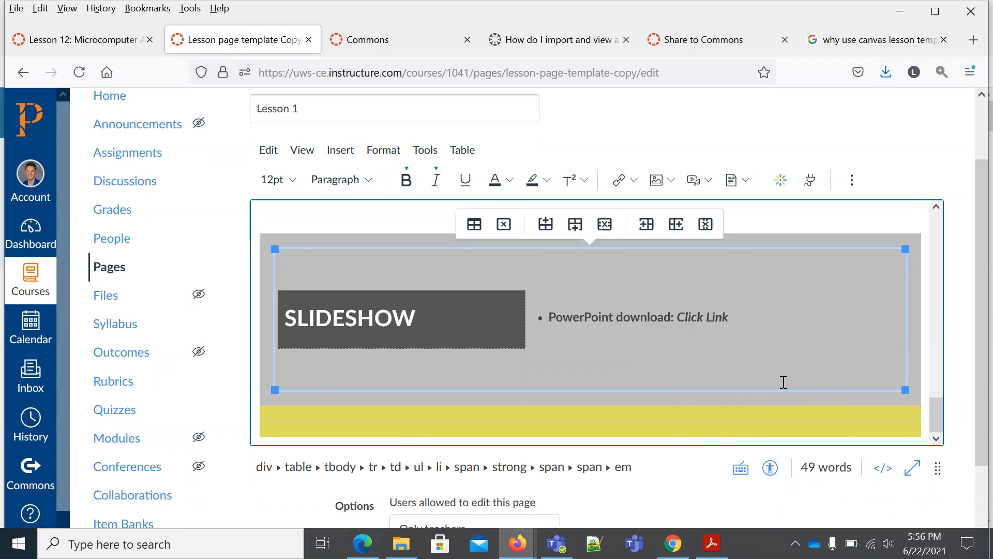
# Delete the section break between the Lab and Slideshow blocks together with its empty line
pyautogui.scroll(3, 783, 388)
pyautogui.moveTo(864, 381); pyautogui.dragTo(491, 368)
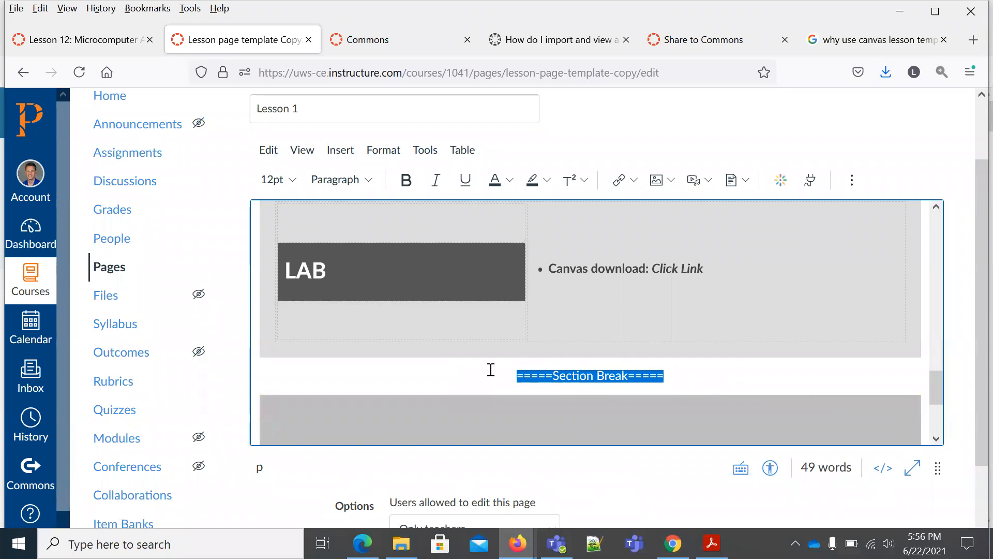
pyautogui.press('BackSpace')
pyautogui.press('BackSpace')
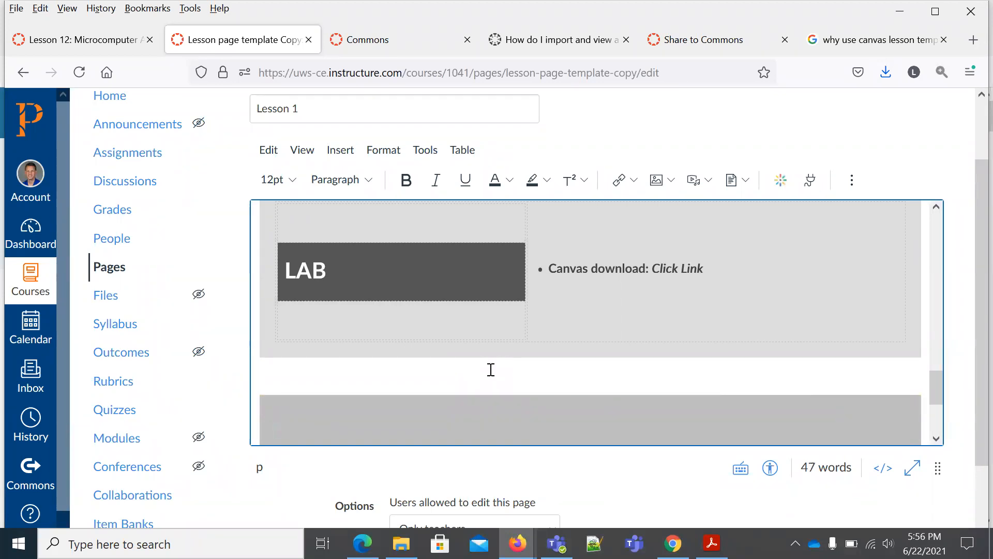
pyautogui.hotkey('ctrl', 'z')
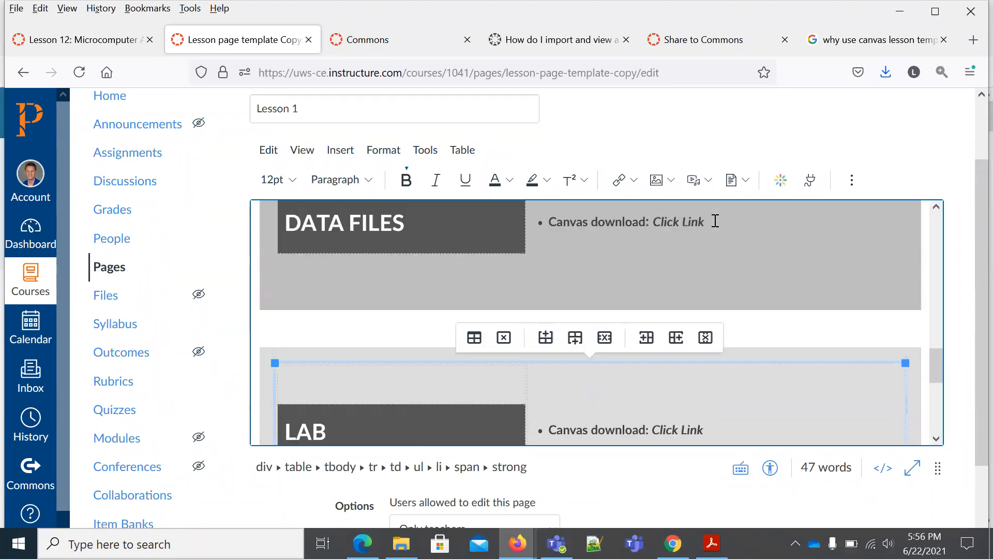
pyautogui.hotkey('ctrl', 'z')
# Remove the section break and its blank line between the Data Files and Lab blocks
pyautogui.moveTo(737, 328); pyautogui.dragTo(491, 308)
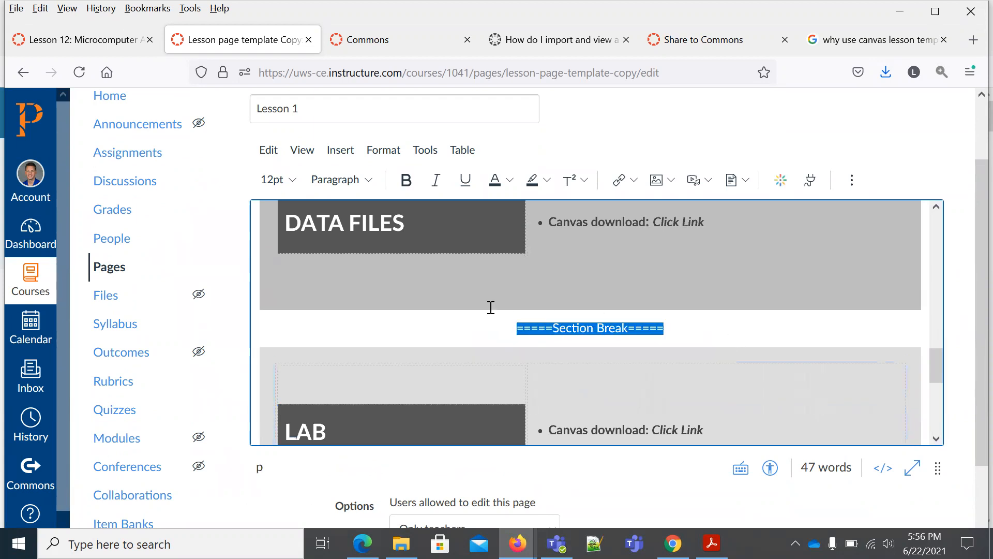
pyautogui.press('BackSpace')
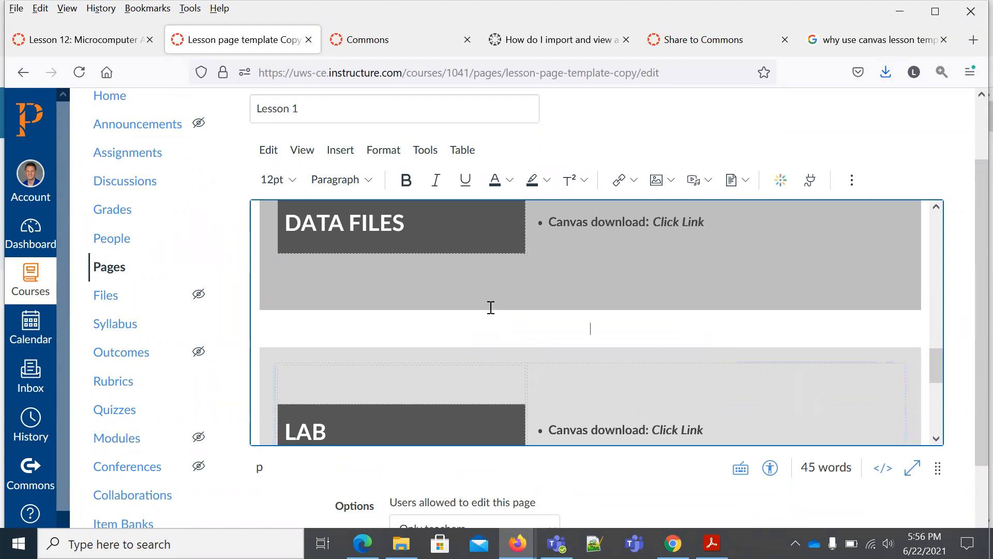
pyautogui.press('BackSpace')
# Delete the "=====Copy Section=====" line between the Homework Assignment and Data Files blocks so the two blocks join
pyautogui.scroll(3, 541, 275)
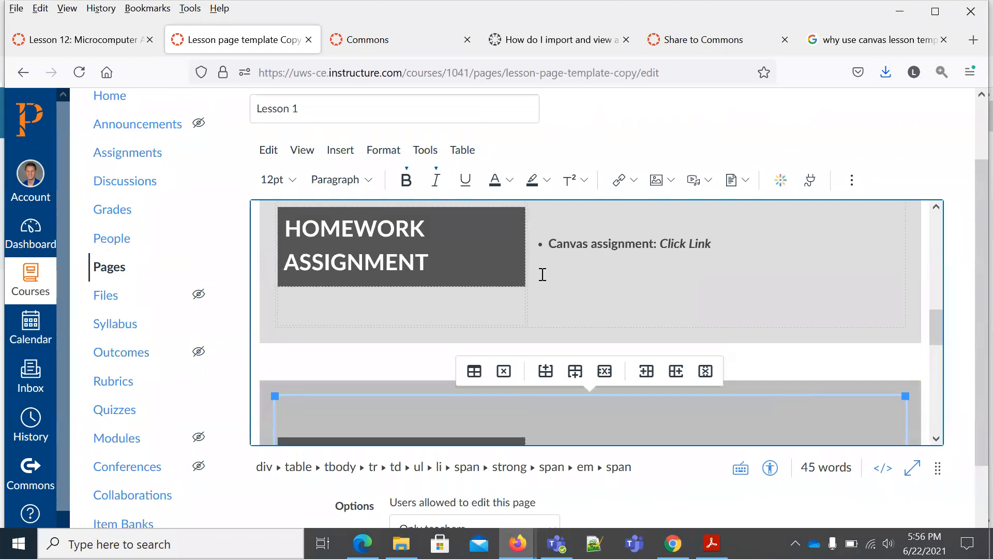
pyautogui.write('=====Copy Section=====')
pyautogui.moveTo(731, 361); pyautogui.dragTo(477, 347)
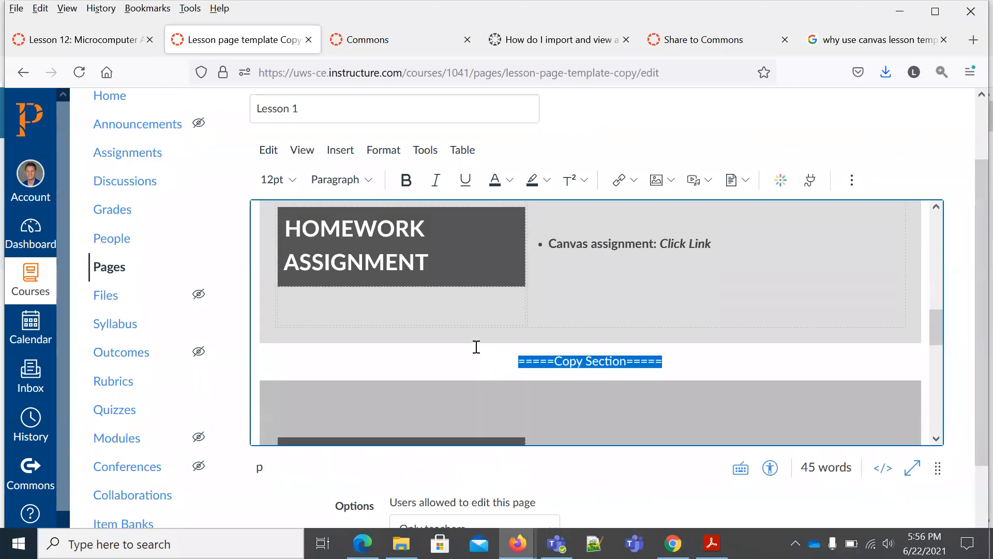
pyautogui.press('BackSpace')
pyautogui.press('BackSpace')
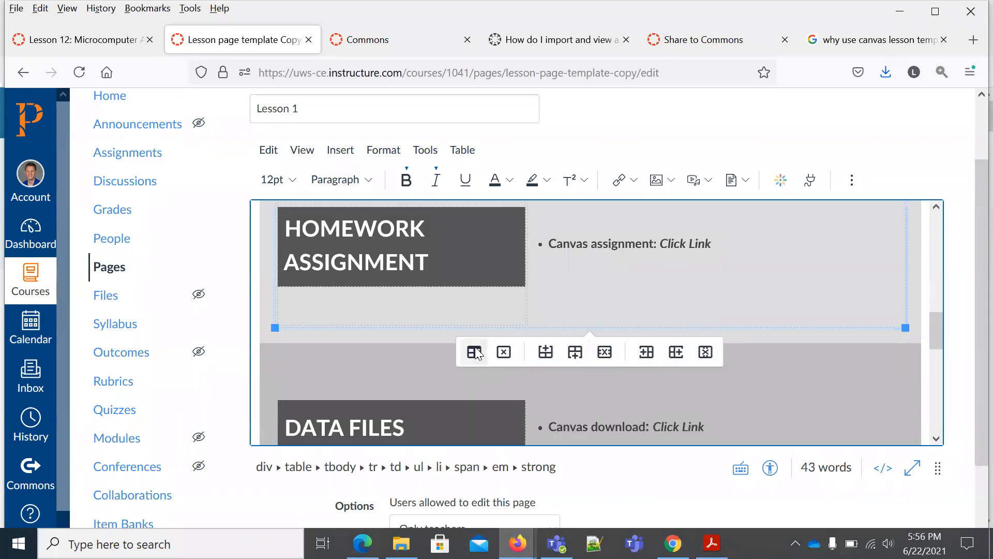
# Delete the section break between the Reading and Homework Assignment blocks, including the empty line
pyautogui.scroll(3, 526, 320)
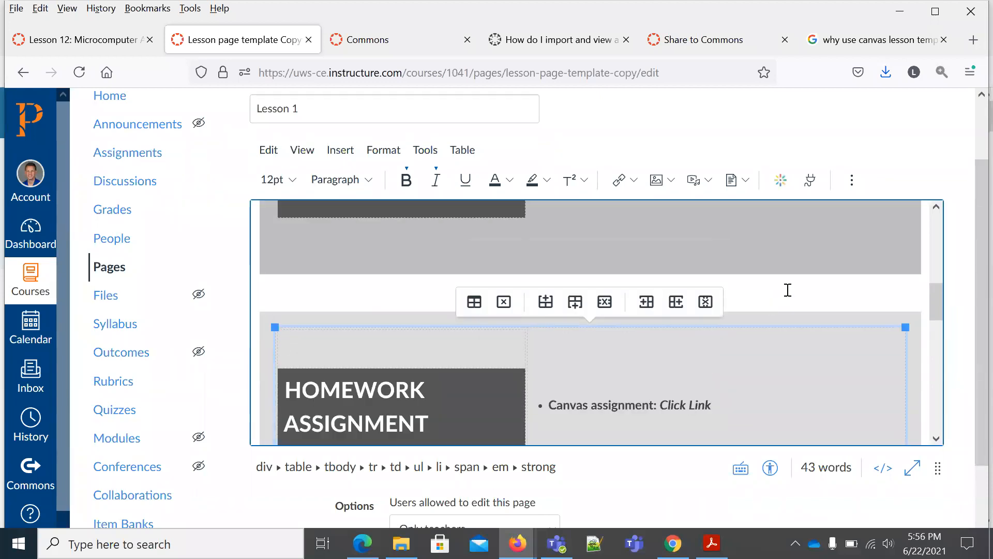
pyautogui.scroll(5, 787, 289)
pyautogui.scroll(-3, 751, 258)
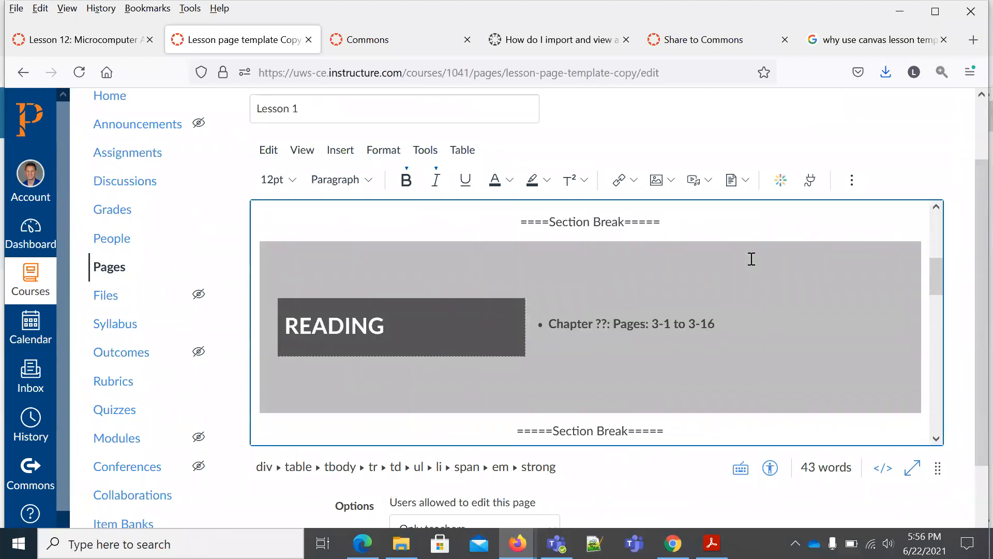
pyautogui.moveTo(693, 431); pyautogui.dragTo(468, 412)
pyautogui.hotkey('ctrl', 'c')
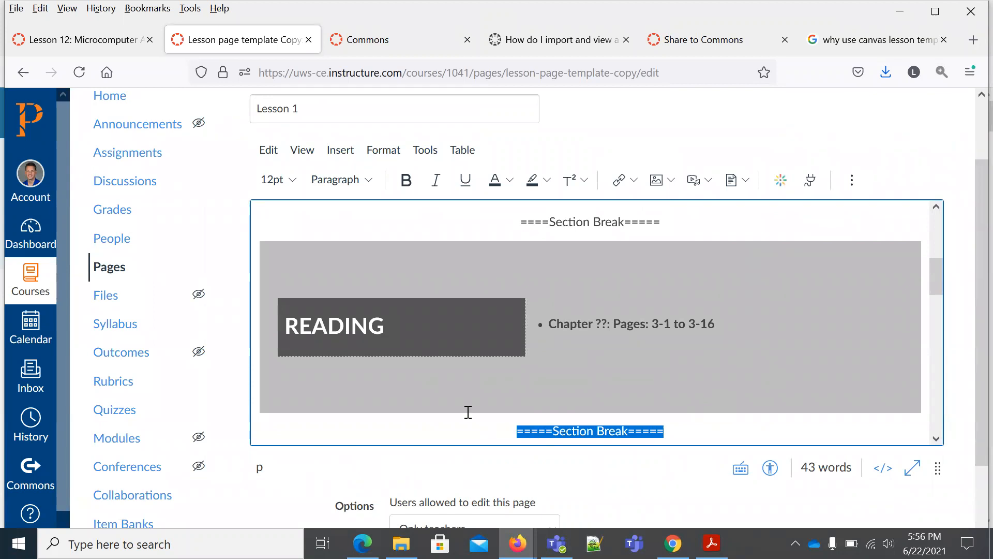
pyautogui.press('BackSpace')
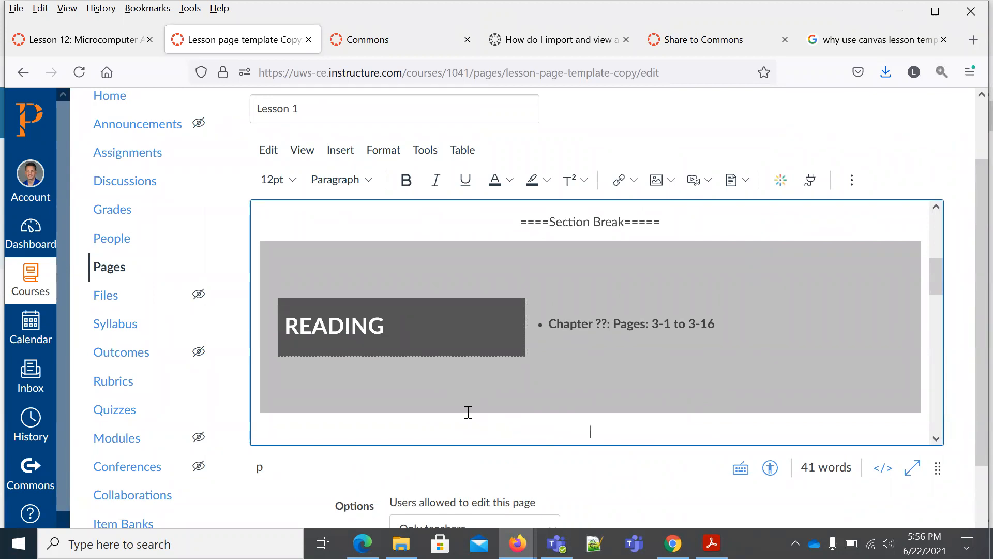
pyautogui.press('BackSpace')
# Delete both section break lines between the Introduction and Reading blocks so the blocks sit directly together
pyautogui.scroll(3, 672, 362)
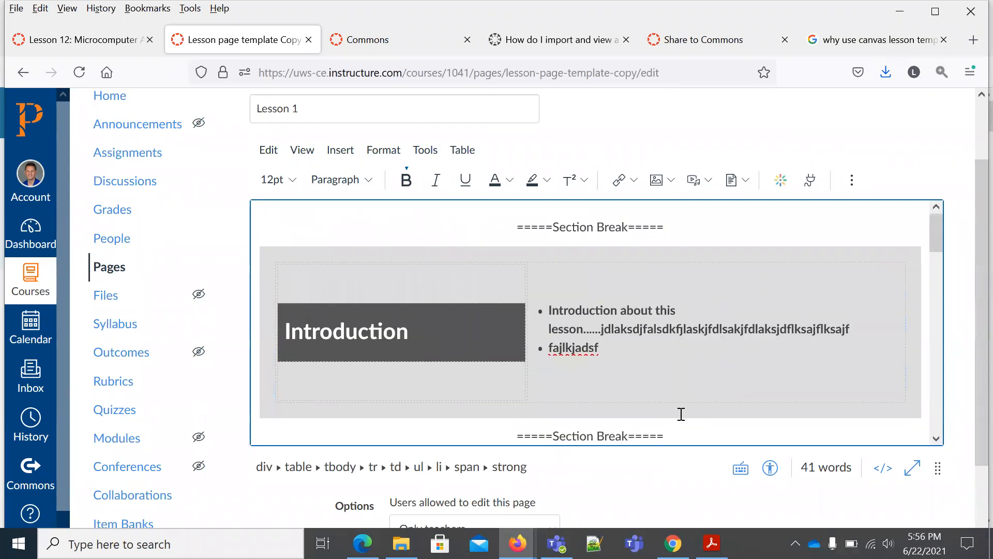
pyautogui.scroll(-3, 681, 414)
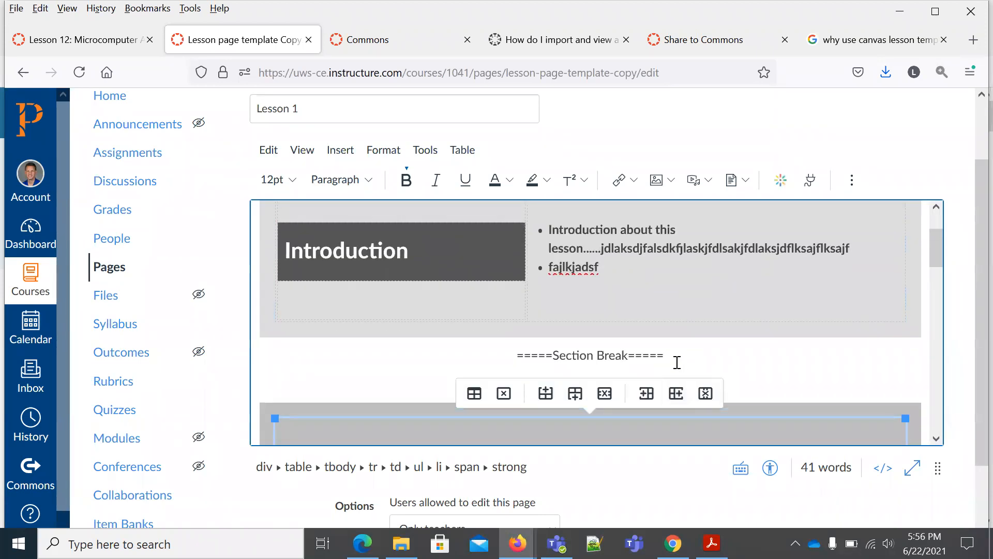
pyautogui.hotkey('ctrl', 'v')
pyautogui.keyDown('shift'); pyautogui.click(492, 357); pyautogui.keyUp('shift')
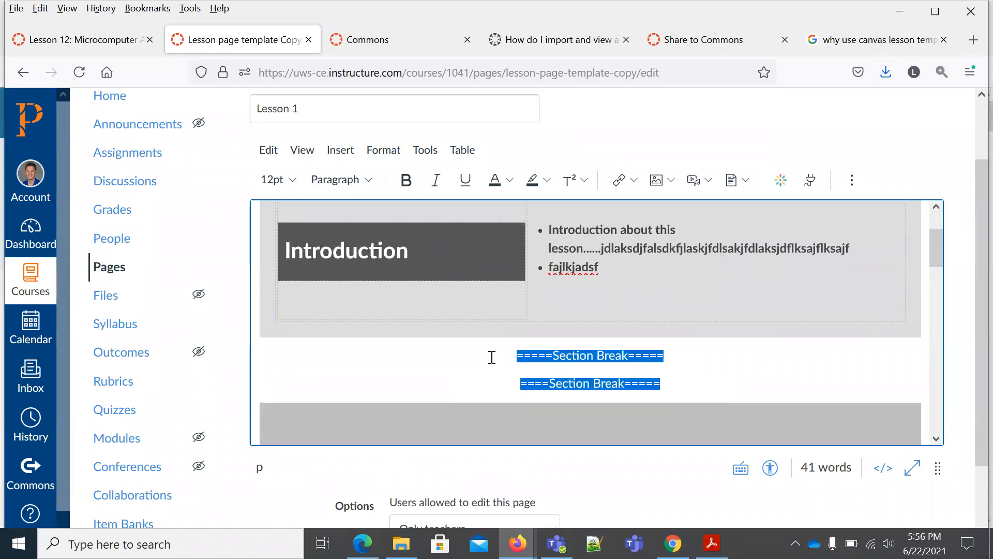
pyautogui.press('BackSpace')
pyautogui.press('BackSpace')
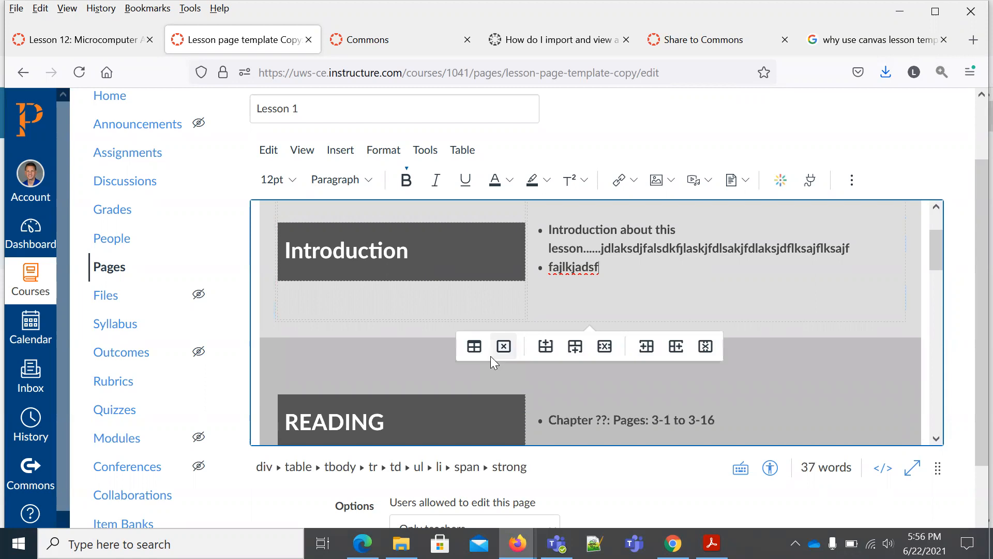
pyautogui.scroll(6, 562, 304)
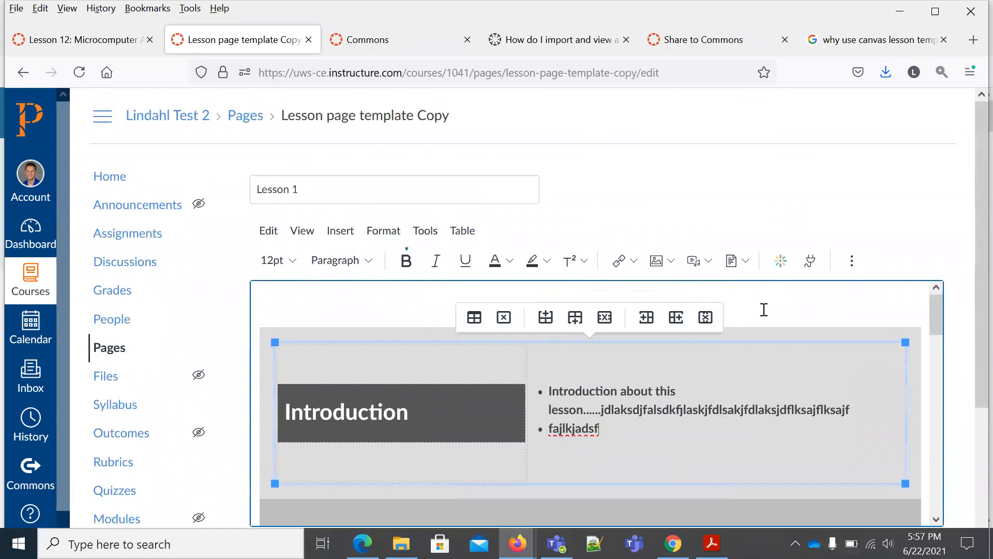
# Delete the section break line above the Introduction block, including its empty line
pyautogui.moveTo(736, 307); pyautogui.dragTo(463, 309)
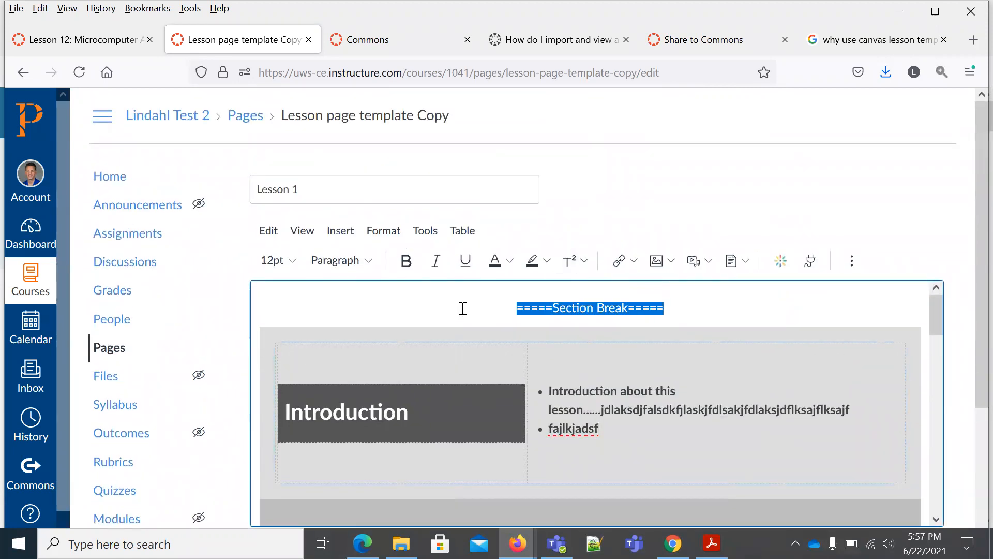
pyautogui.press('BackSpace')
pyautogui.press('BackSpace')
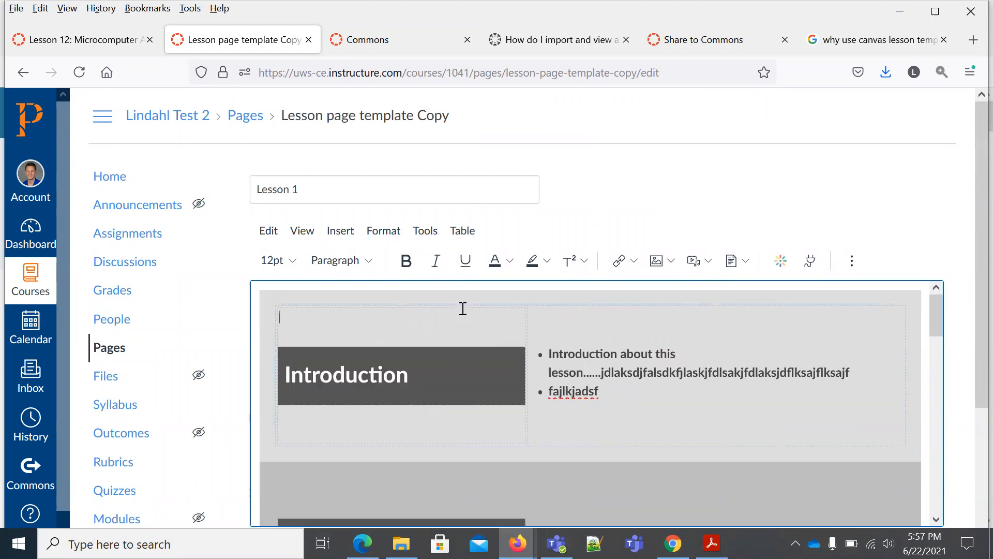
# Look through the joined section blocks of the Lesson 1 page and save the page
pyautogui.scroll(-7, 805, 310)
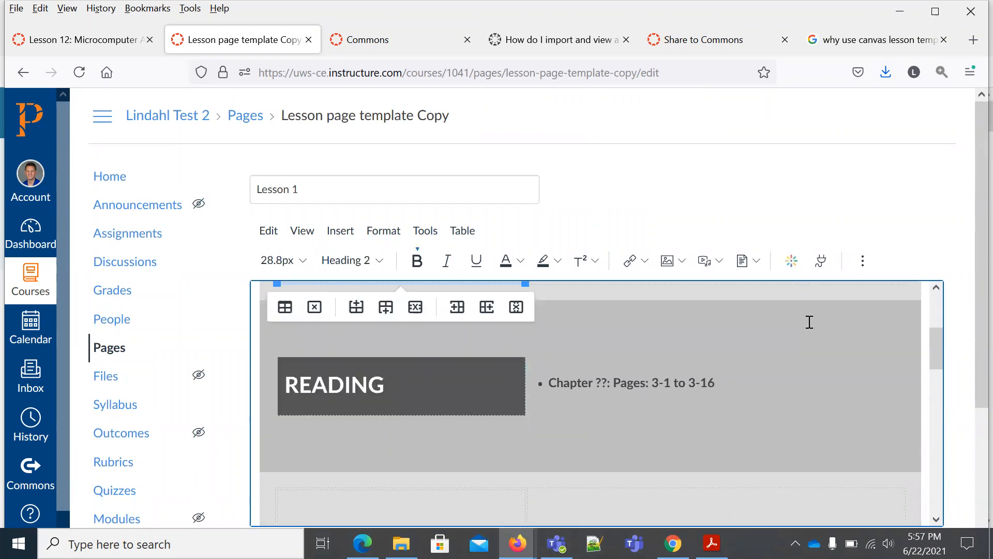
pyautogui.scroll(-3, 807, 319)
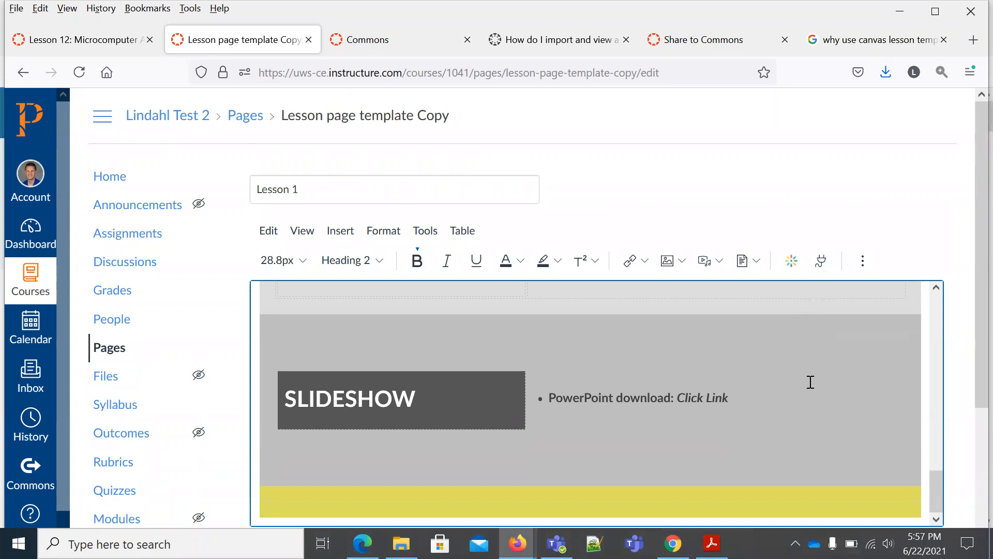
pyautogui.scroll(-5, 801, 366)
pyautogui.scroll(15, 800, 365)
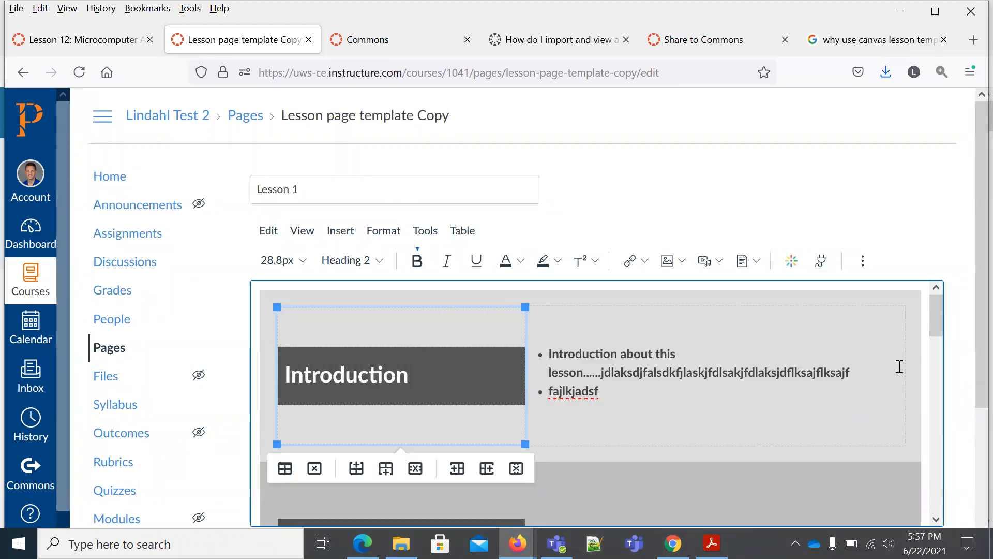
pyautogui.scroll(-4, 962, 341)
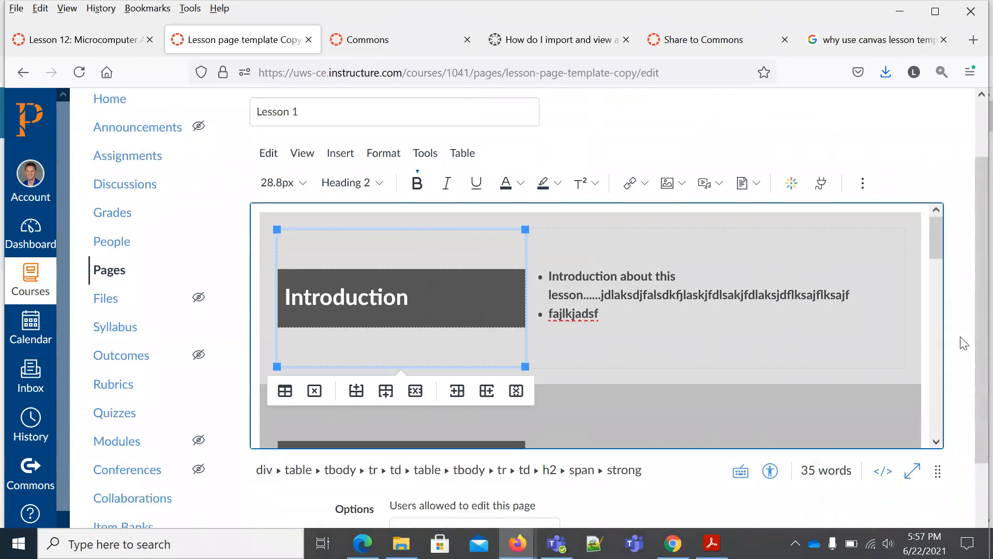
pyautogui.click(925, 509)
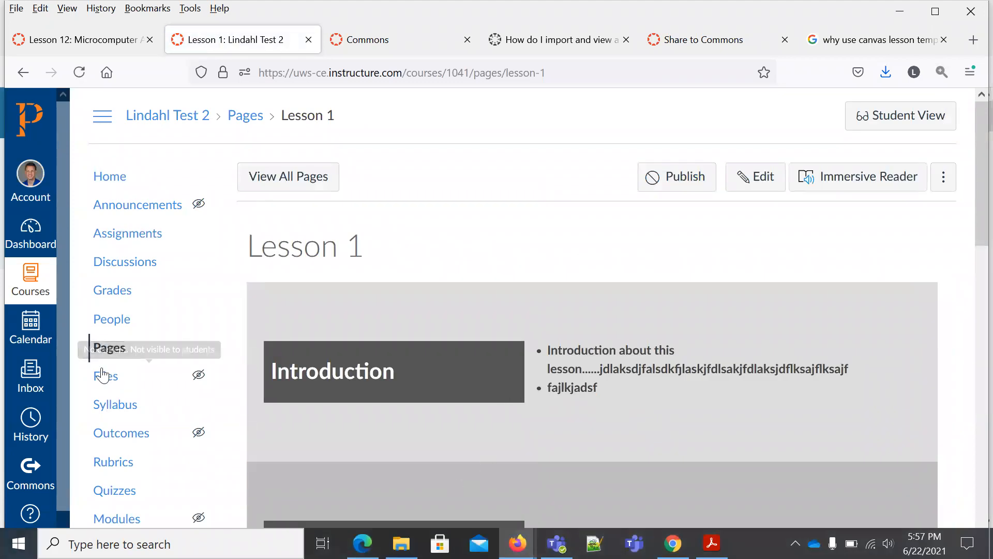
# Open the Lesson 1 page from the course's page list and review its blocks from Introduction to Slideshow
pyautogui.click(110, 352)
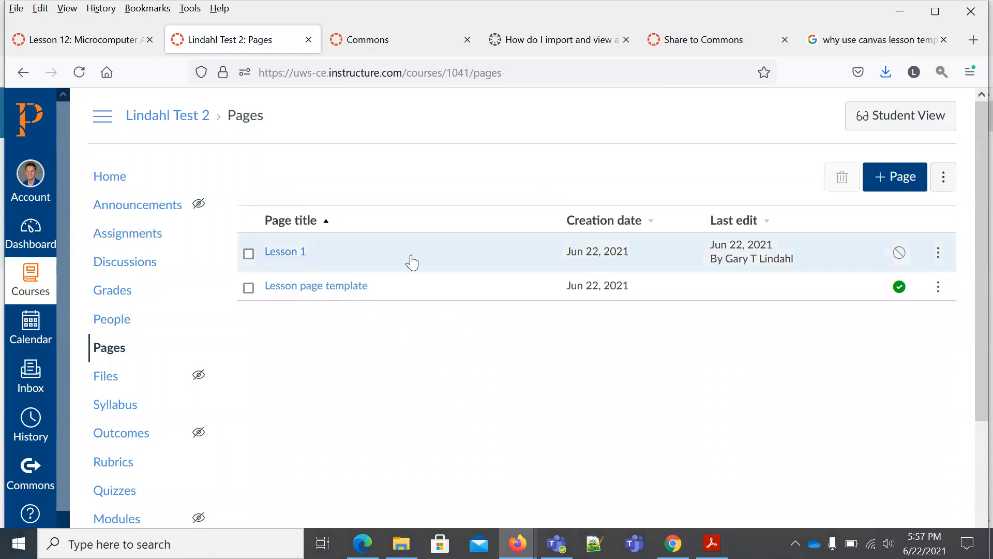
pyautogui.click(282, 252)
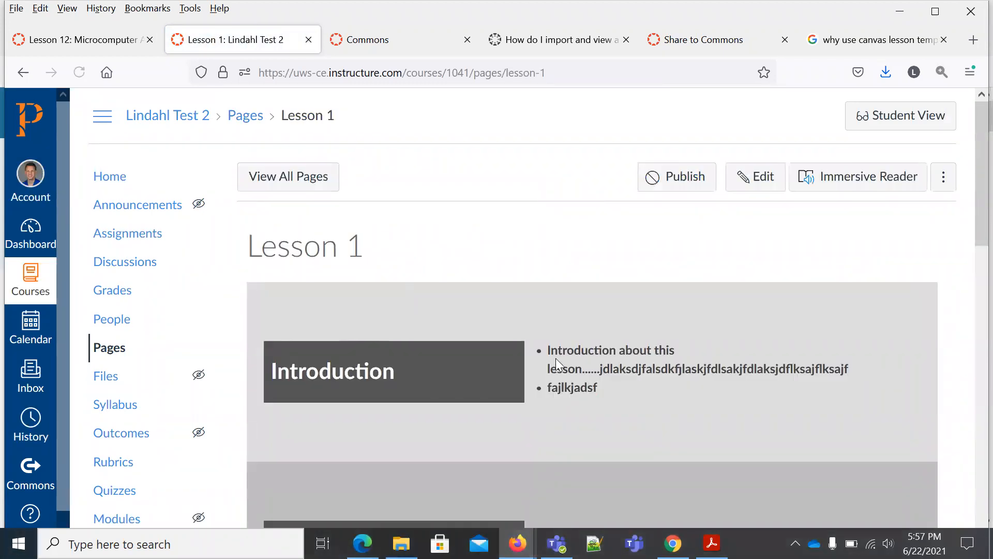
pyautogui.scroll(-15, 555, 357)
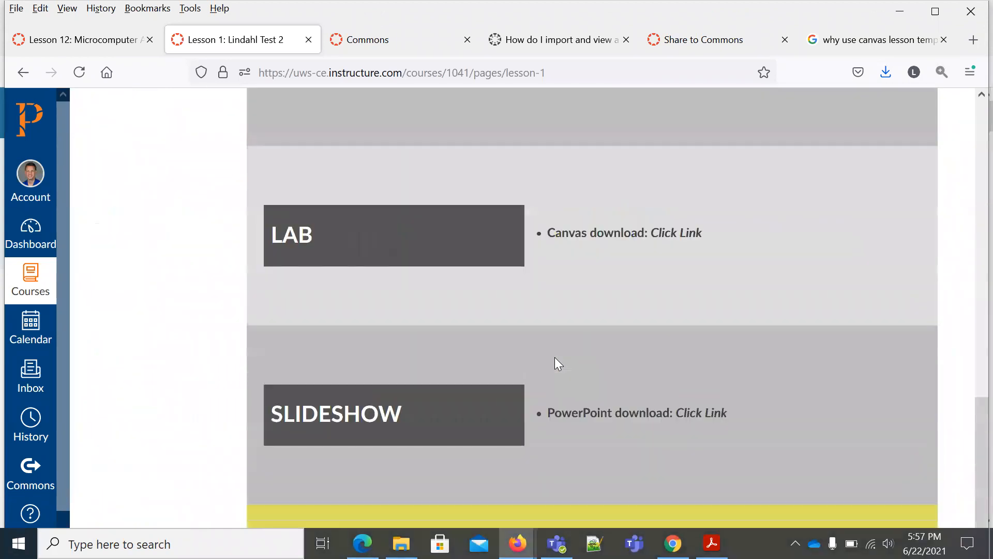
pyautogui.scroll(15, 554, 356)
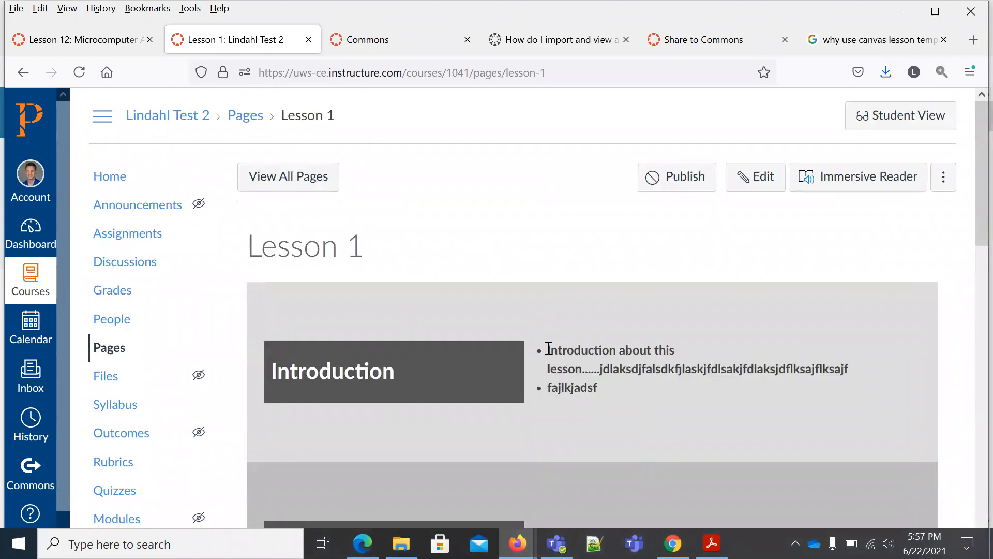
# In the Lesson page template, copy the Reading block together with the section breaks above and below it
pyautogui.click(268, 187)
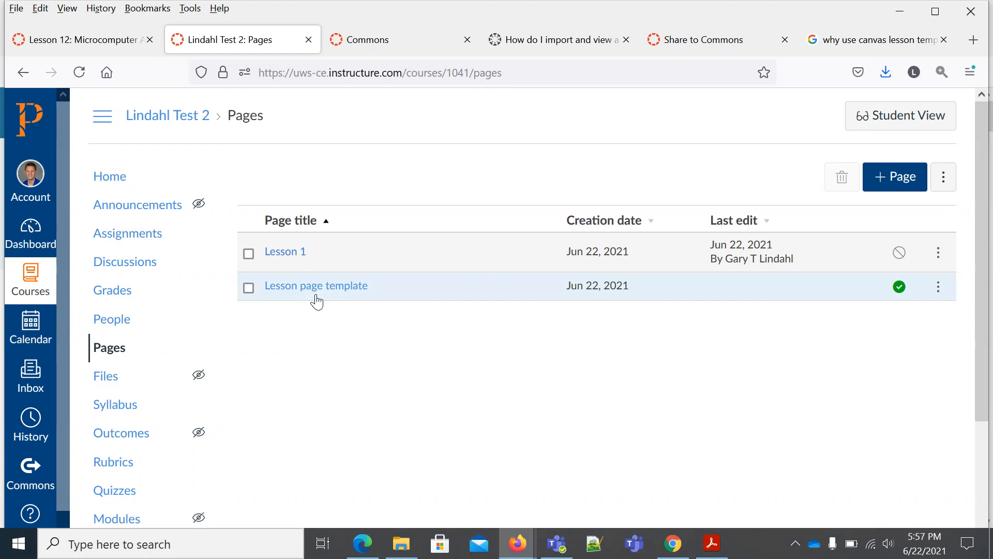
pyautogui.click(316, 294)
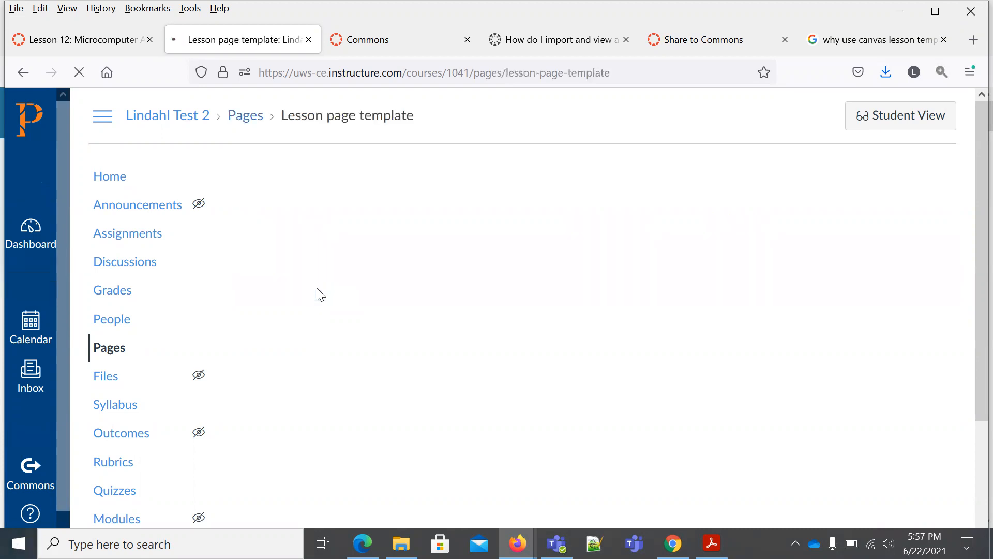
pyautogui.scroll(-10, 532, 314)
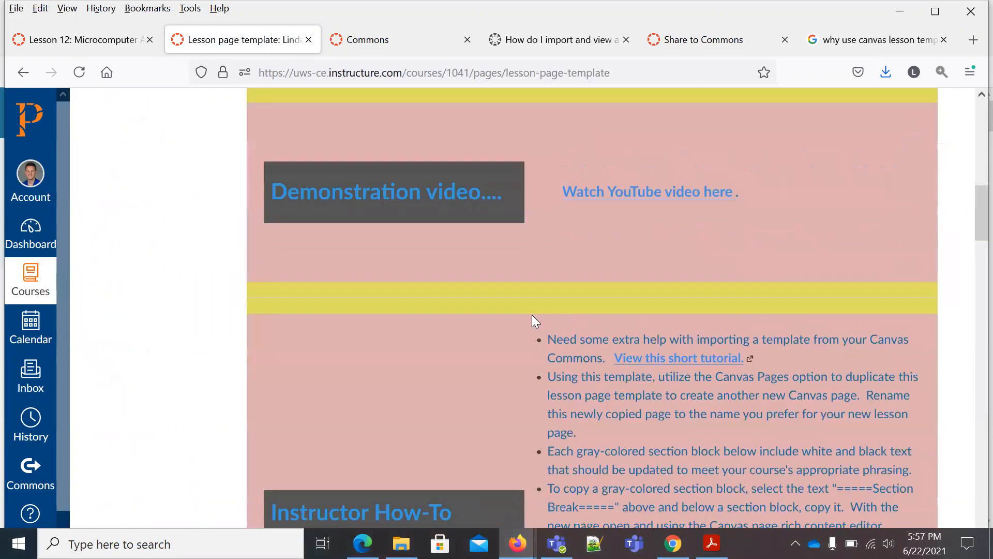
pyautogui.scroll(-12, 532, 314)
pyautogui.scroll(3, 530, 308)
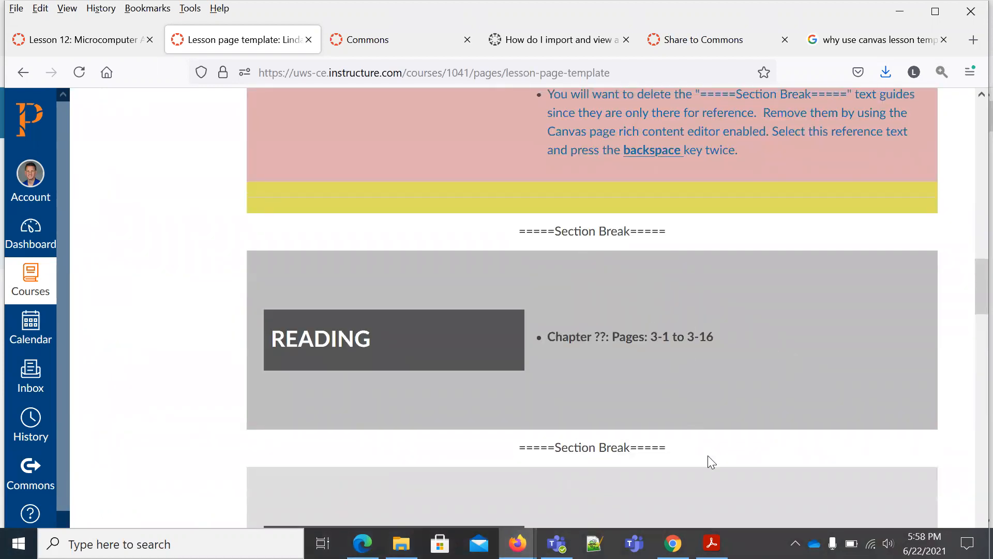
pyautogui.moveTo(699, 456); pyautogui.dragTo(495, 231)
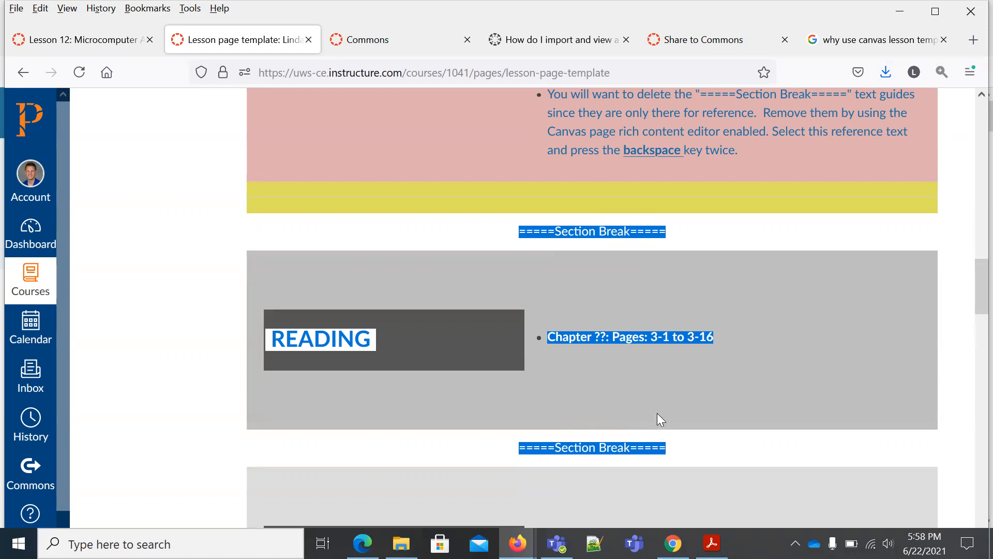
# Open the Demo Quiz from the course's assignments for editing
pyautogui.scroll(20, 664, 400)
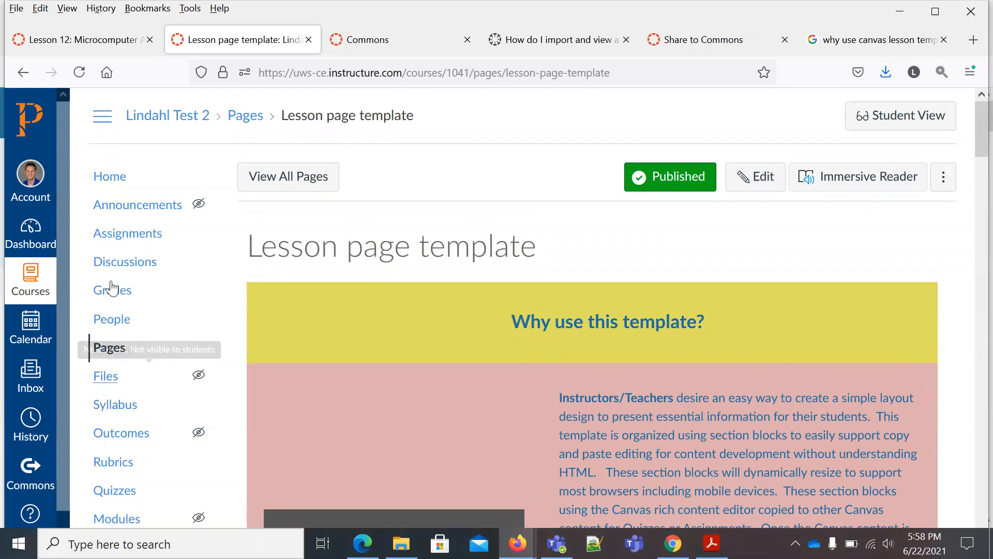
pyautogui.click(130, 238)
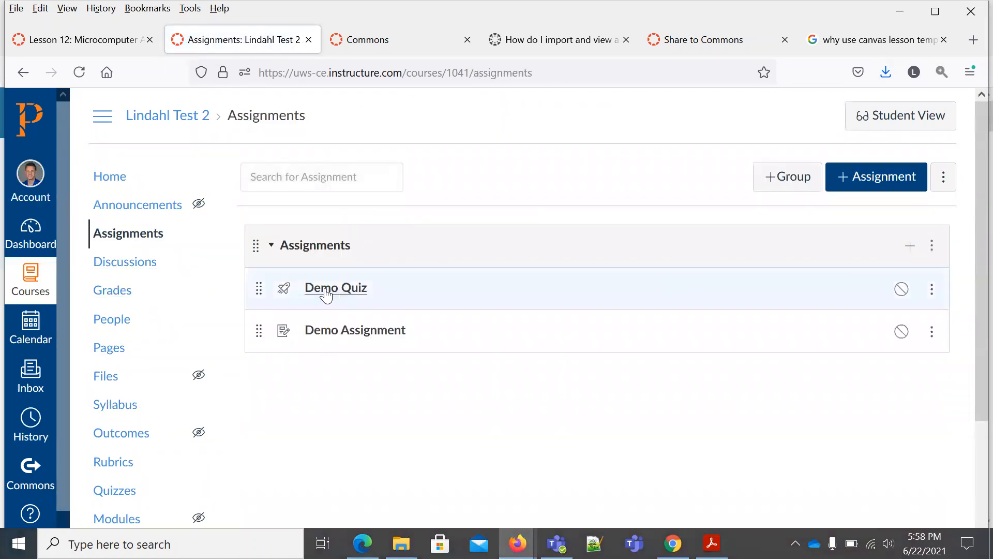
pyautogui.click(325, 289)
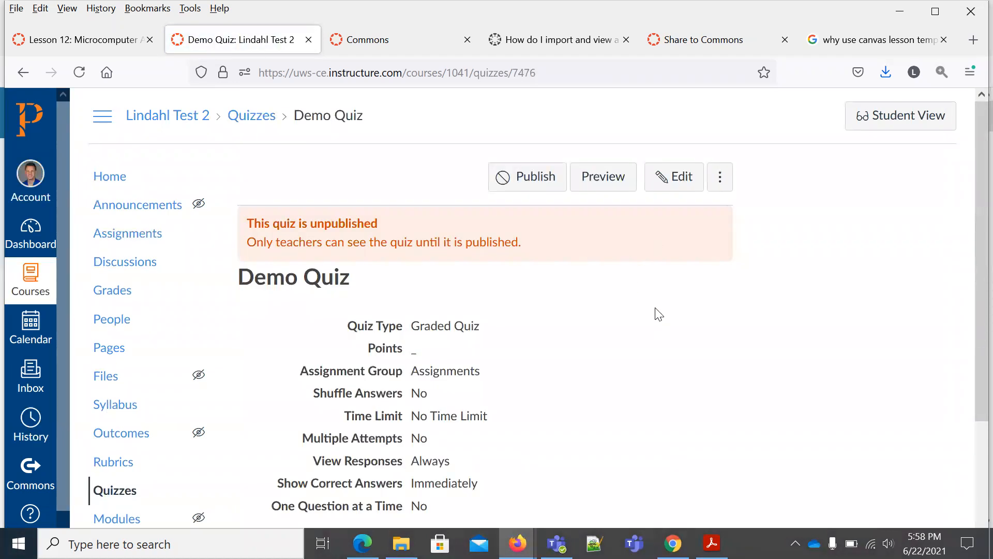
pyautogui.click(668, 181)
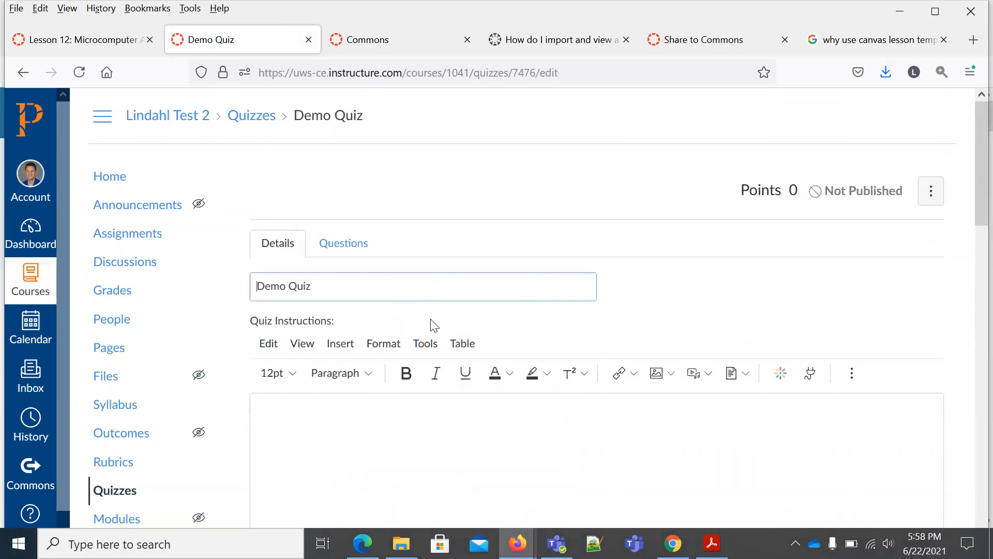
# Paste the copied Reading block with both section breaks into the Demo Quiz instructions
pyautogui.scroll(-2, 430, 323)
pyautogui.scroll(-2, 539, 277)
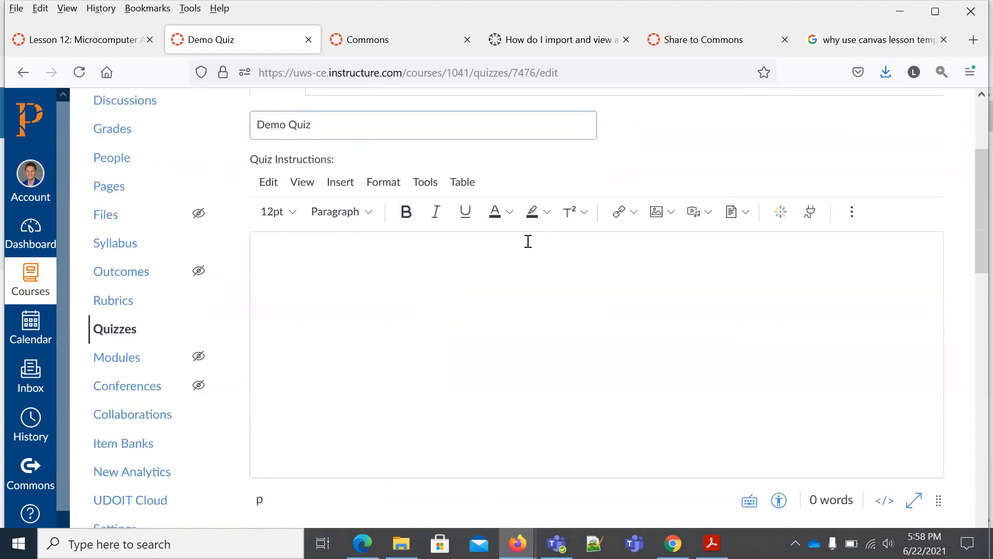
pyautogui.scroll(4, 528, 240)
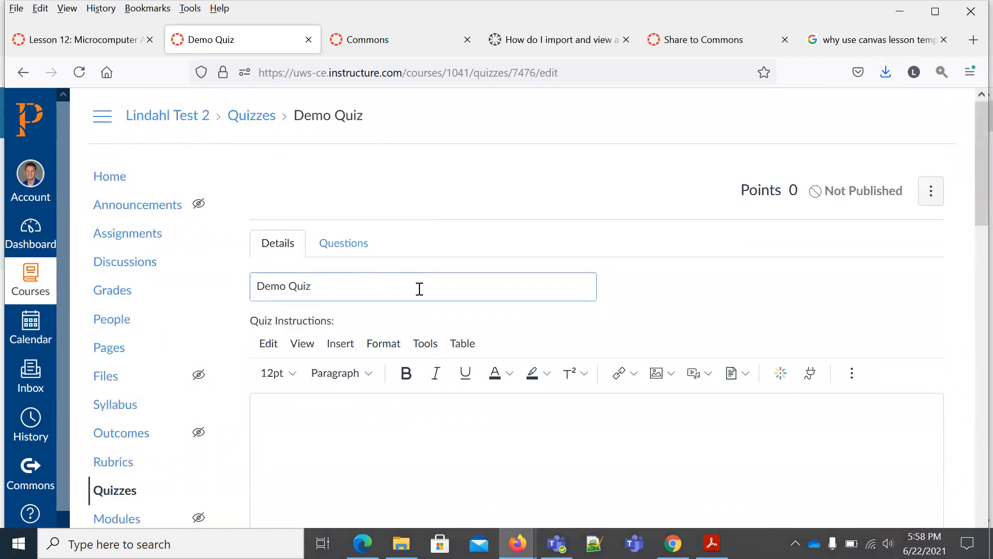
pyautogui.scroll(-4, 734, 310)
pyautogui.scroll(-2, 730, 309)
pyautogui.scroll(6, 681, 290)
pyautogui.scroll(-2, 559, 267)
pyautogui.scroll(-2, 572, 262)
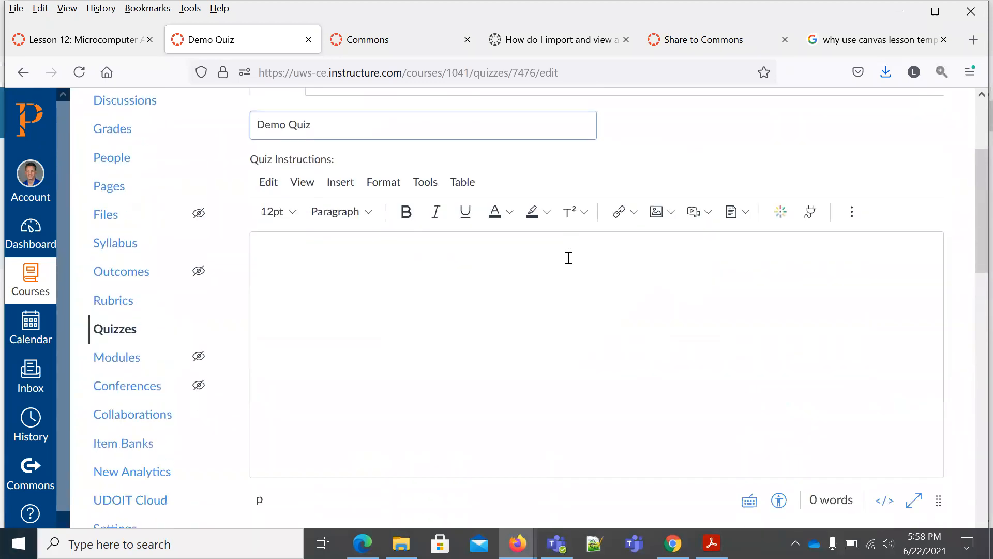
pyautogui.click(541, 273)
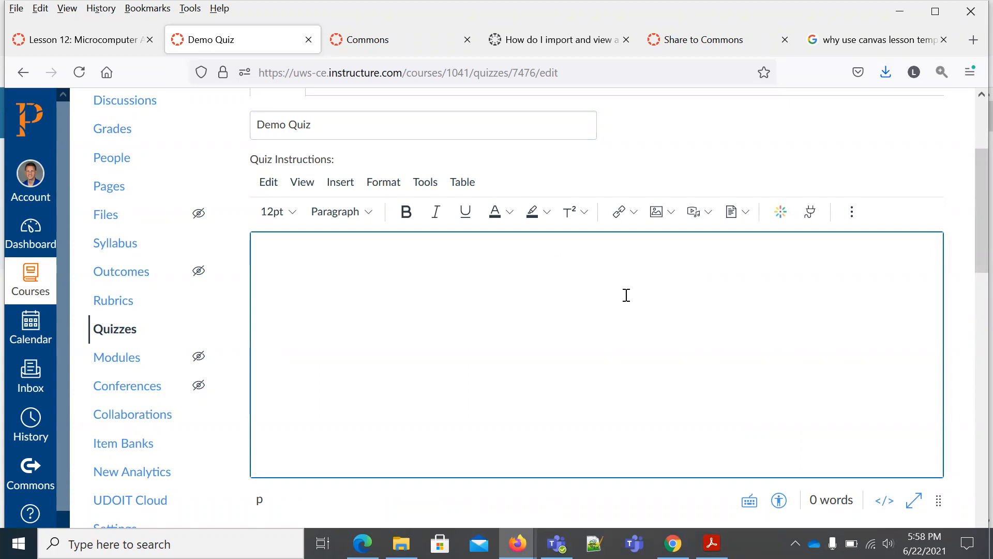
pyautogui.write('=====Section Break===== READING Chapter ??: Pages: 3-1 to 3-16 =====Section Break=====')
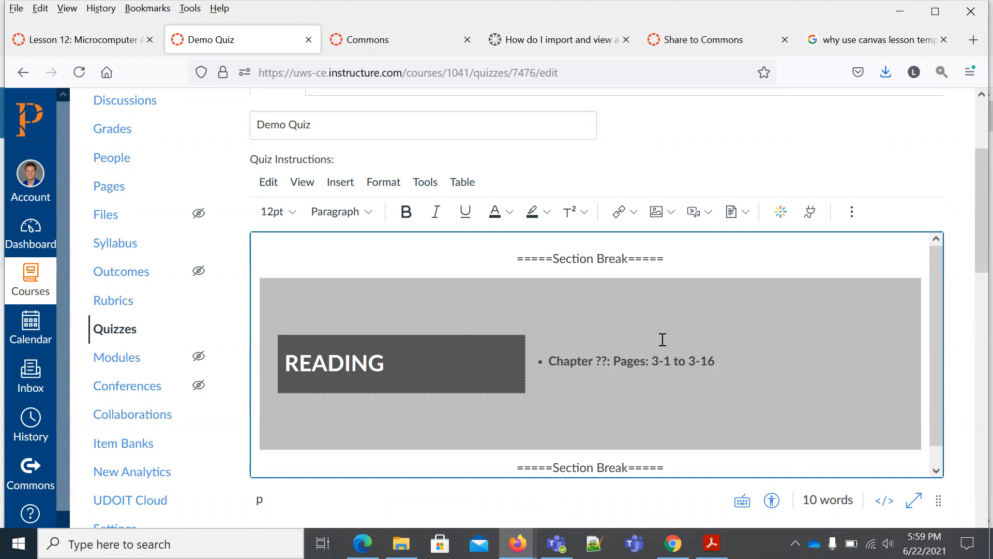
# Delete the section break lines above and below the Reading block in the quiz instructions
pyautogui.moveTo(690, 259); pyautogui.dragTo(658, 258)
pyautogui.moveTo(459, 249); pyautogui.dragTo(454, 250)
pyautogui.press('Delete')
pyautogui.press('Delete')
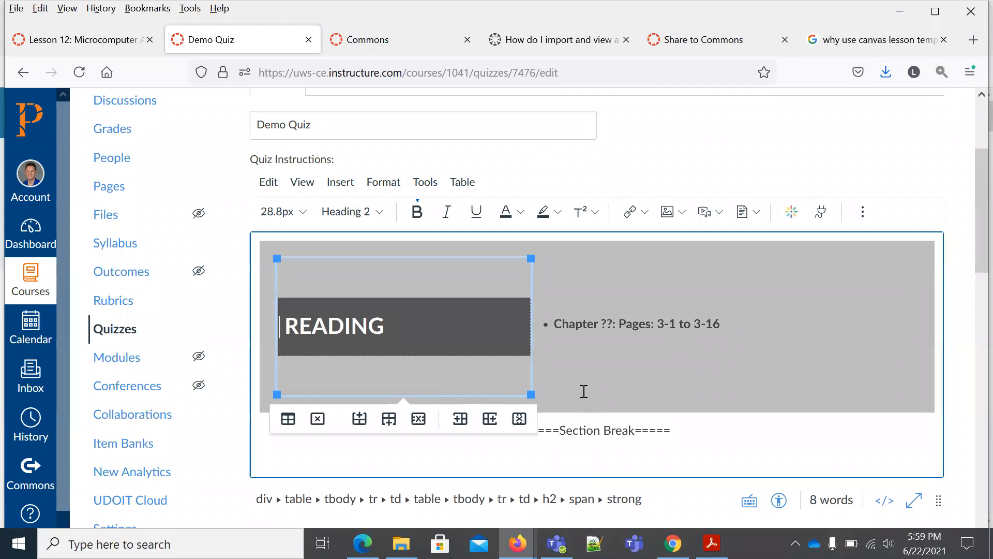
pyautogui.click(676, 435)
pyautogui.moveTo(676, 436); pyautogui.dragTo(481, 422)
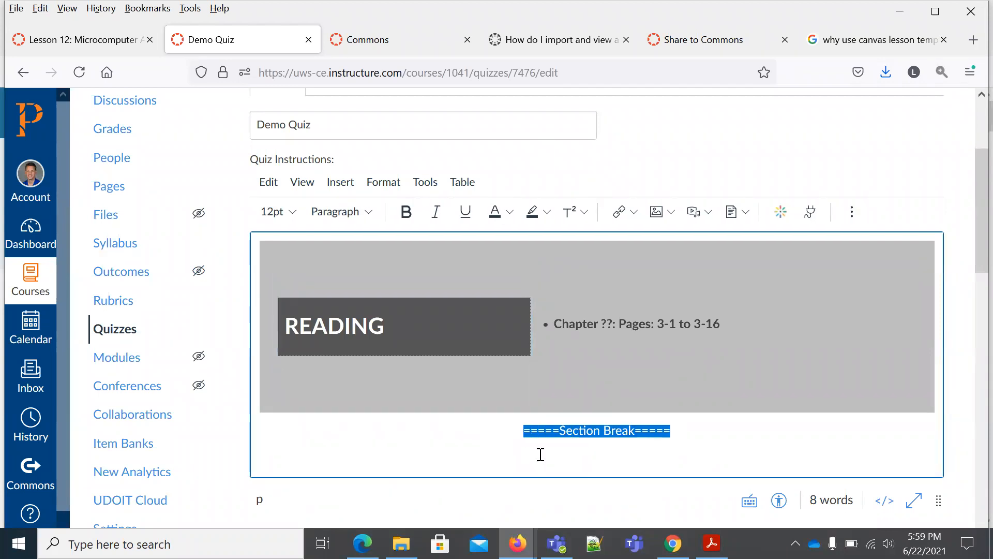
pyautogui.press('BackSpace')
pyautogui.press('BackSpace')
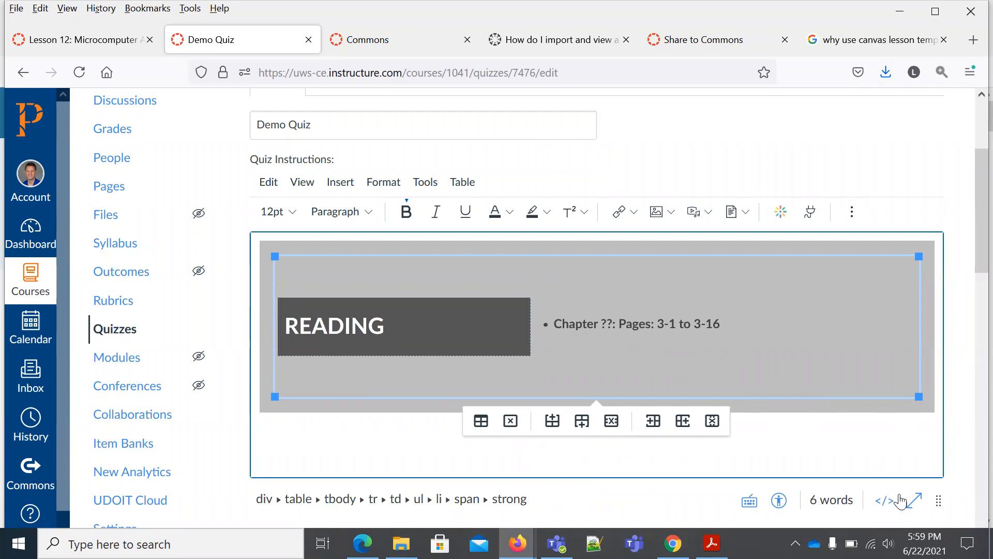
# Save the Demo Quiz without publishing it
pyautogui.scroll(-8, 972, 462)
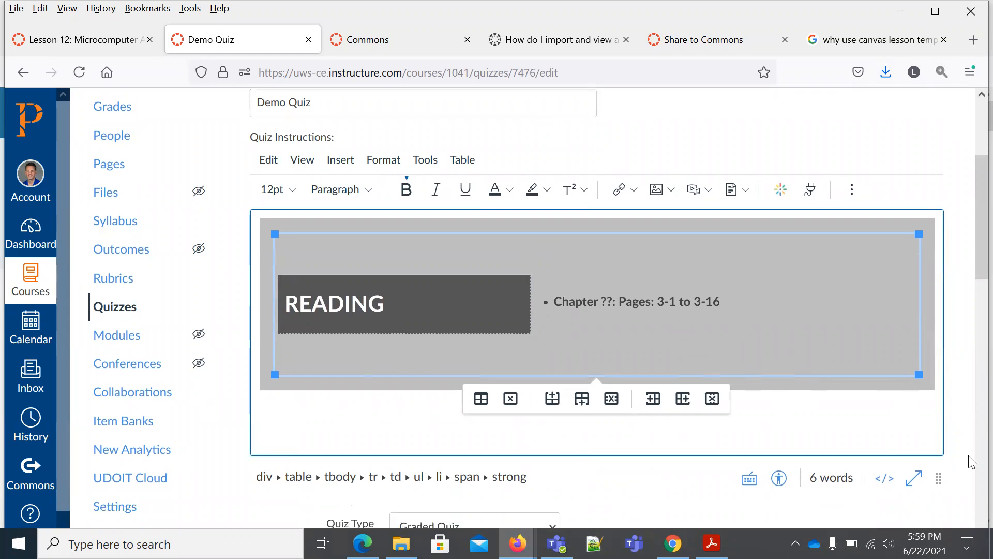
pyautogui.scroll(-8, 970, 465)
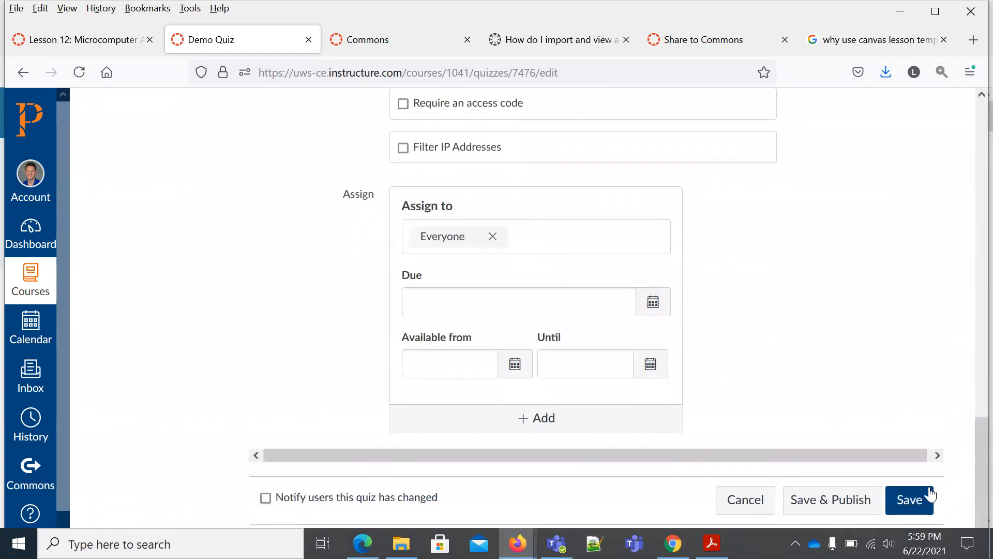
pyautogui.click(909, 498)
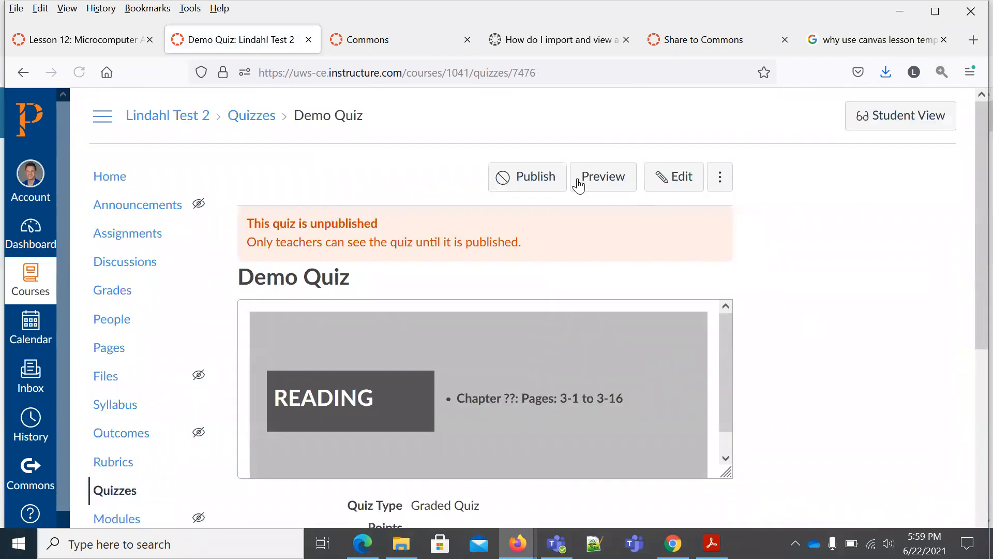
# Preview the Demo Quiz to check the Reading block in its instructions, and return to editing the quiz
pyautogui.click(597, 180)
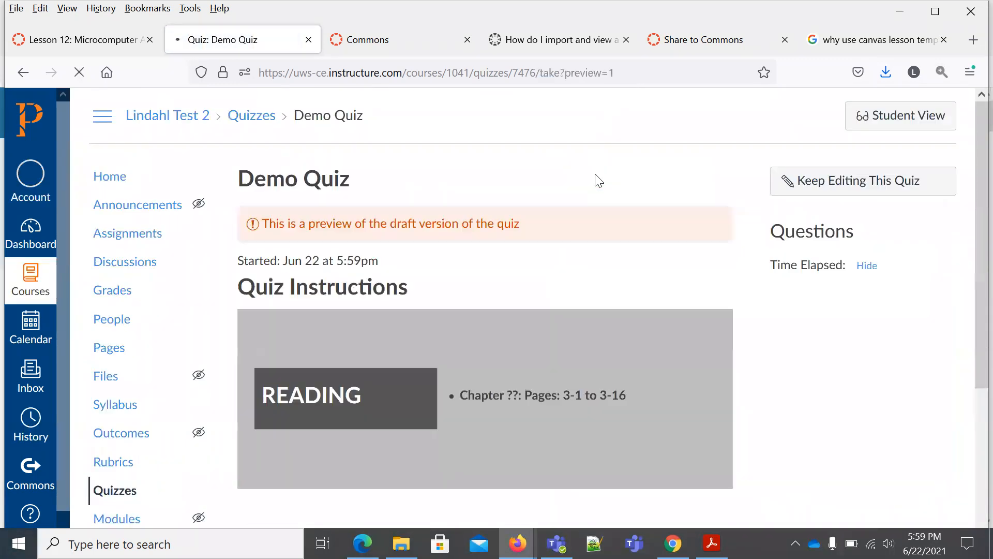
pyautogui.scroll(-3, 701, 319)
pyautogui.scroll(3, 695, 316)
pyautogui.scroll(-3, 695, 315)
pyautogui.scroll(3, 695, 316)
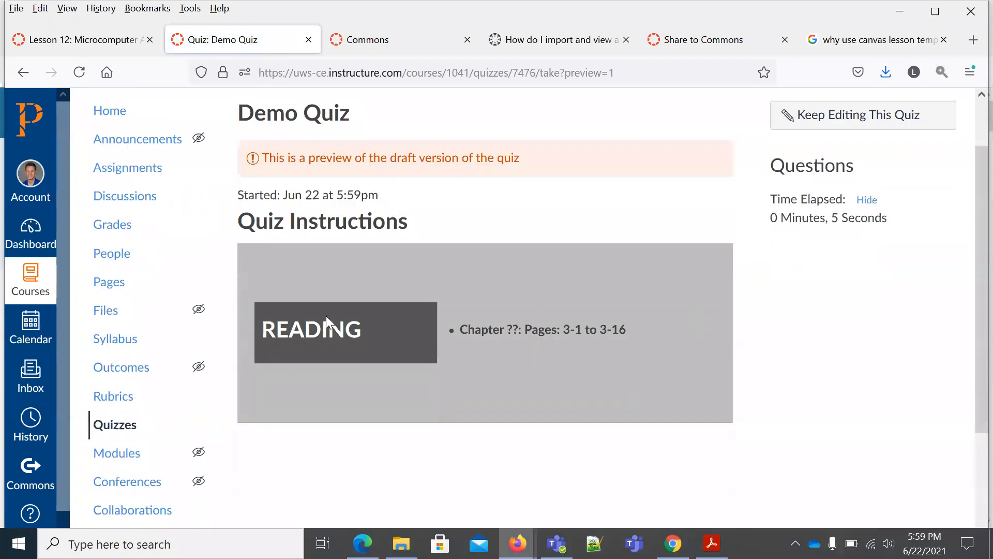
pyautogui.scroll(-1, 427, 322)
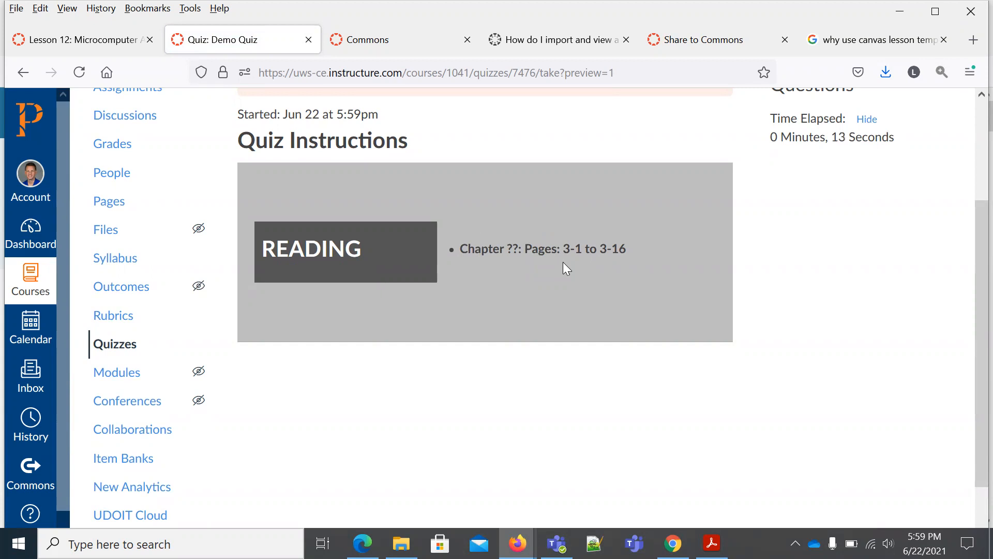
pyautogui.scroll(3, 562, 261)
pyautogui.click(864, 190)
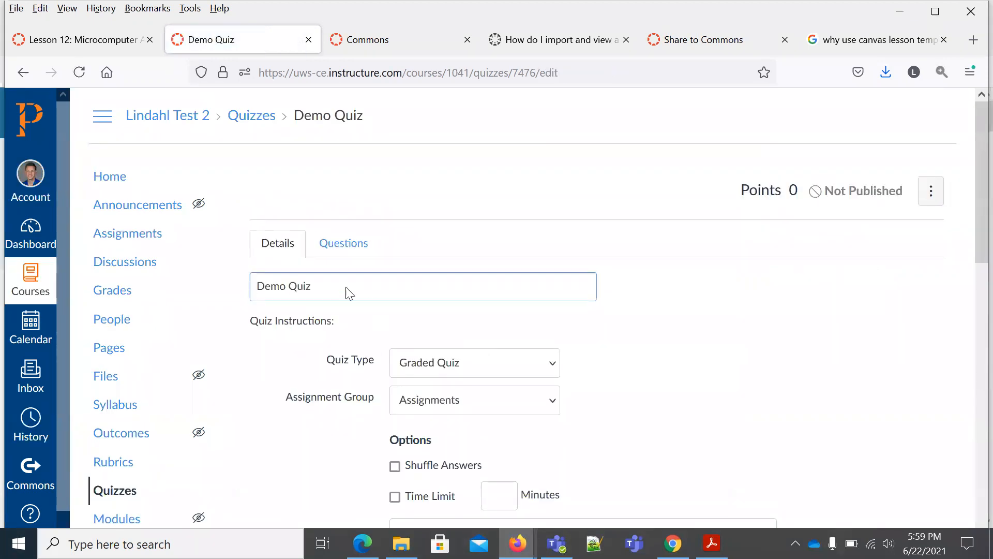
# Review the Reading block in the quiz instructions and save the Demo Quiz without publishing it
pyautogui.scroll(-3, 456, 338)
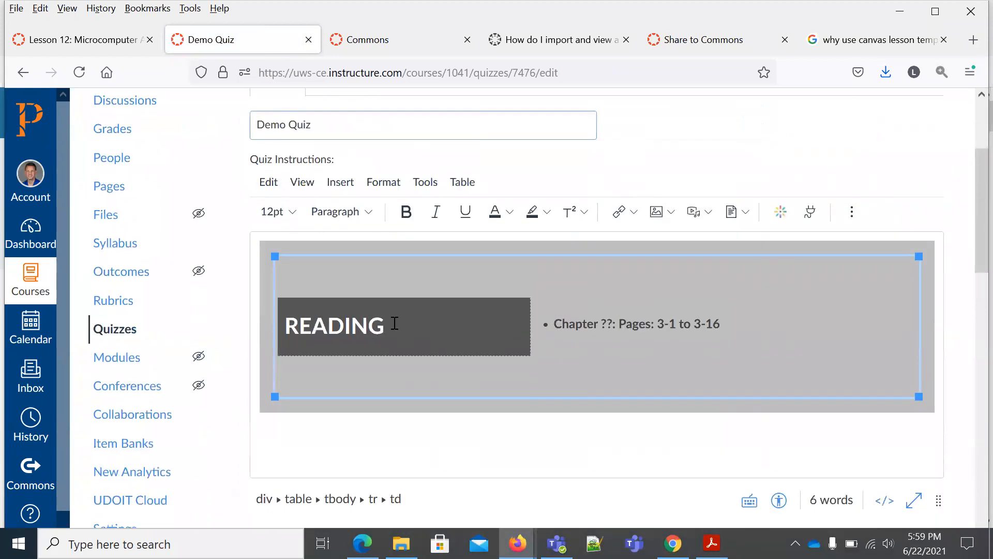
pyautogui.moveTo(394, 323); pyautogui.dragTo(319, 309)
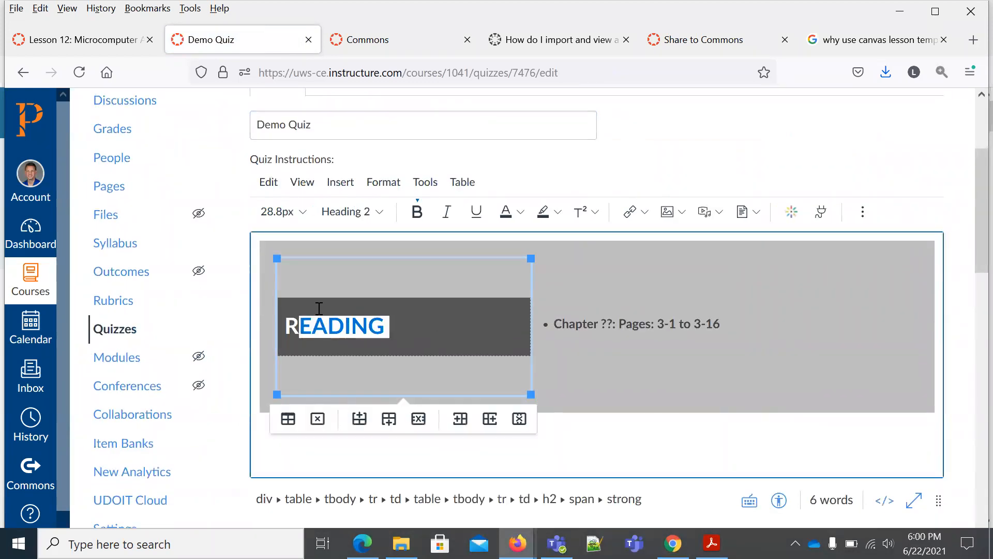
pyautogui.click(321, 308)
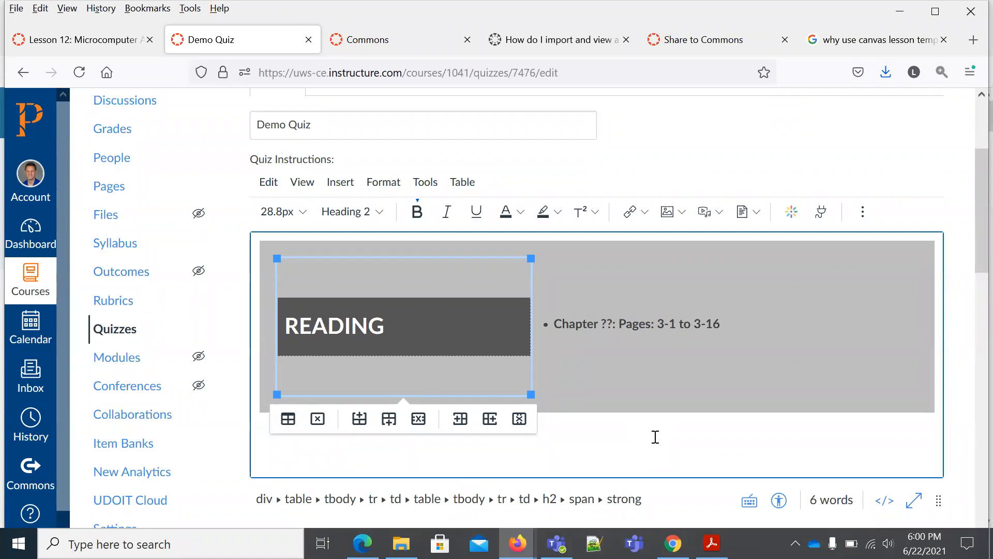
pyautogui.scroll(-15, 720, 434)
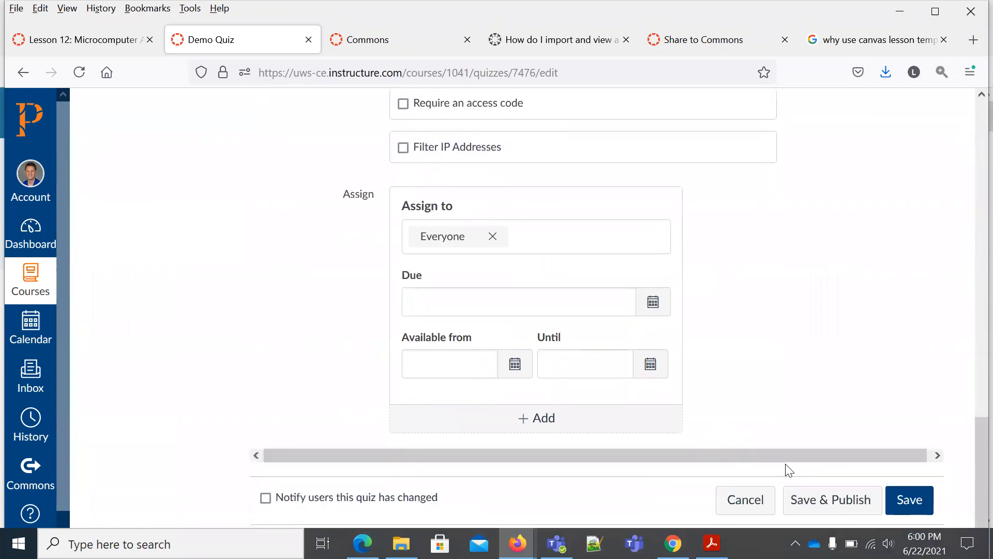
pyautogui.click(899, 500)
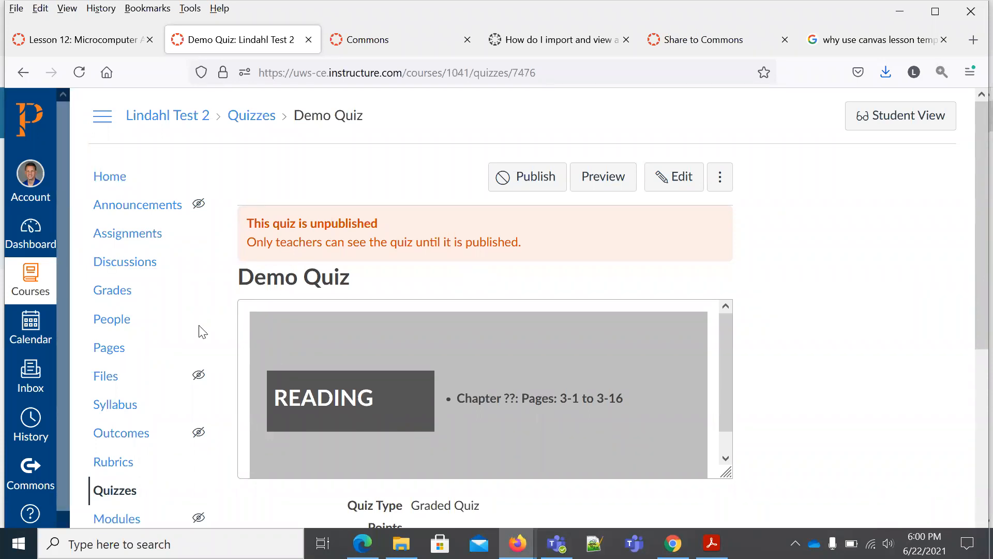
# Create a new module named "Module 1" from the course home page
pyautogui.click(99, 174)
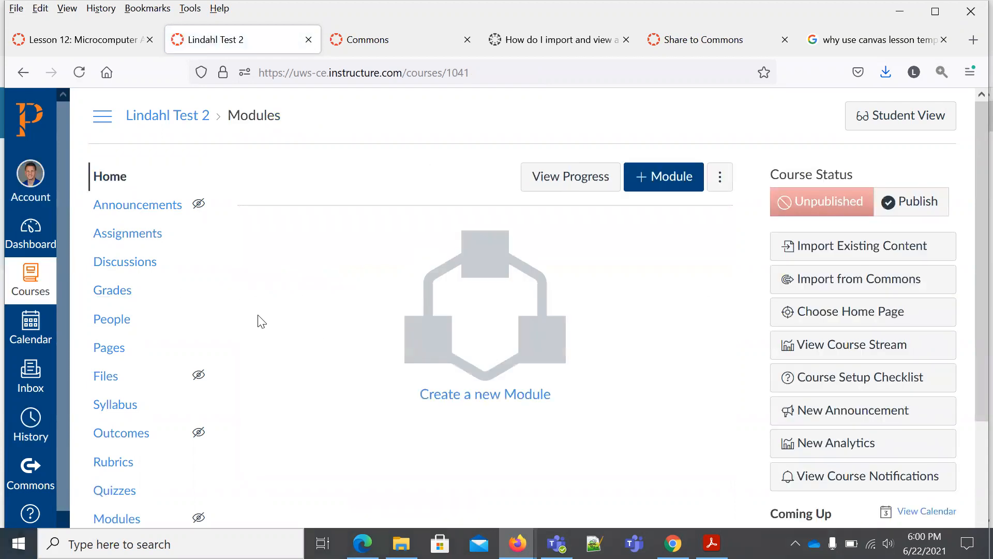
pyautogui.click(489, 396)
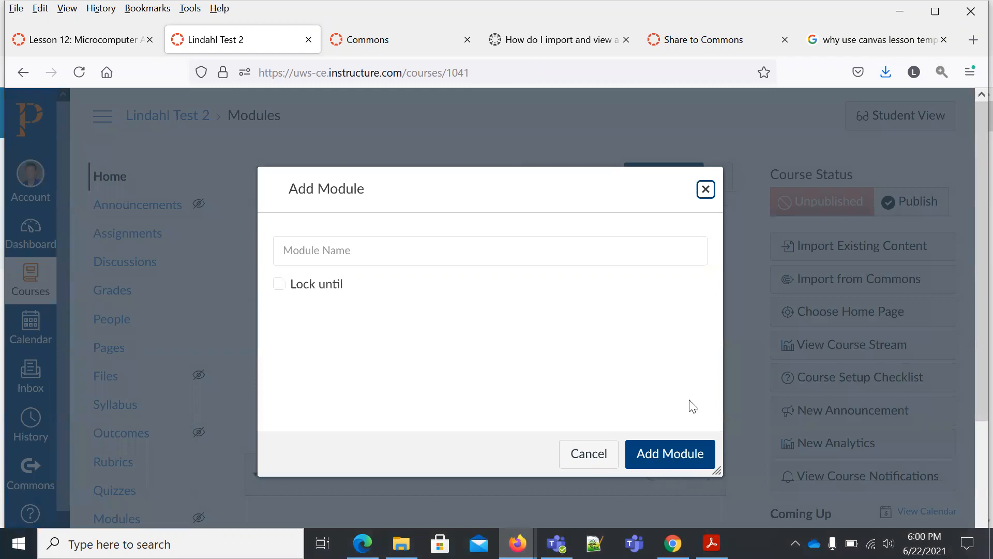
pyautogui.click(440, 261)
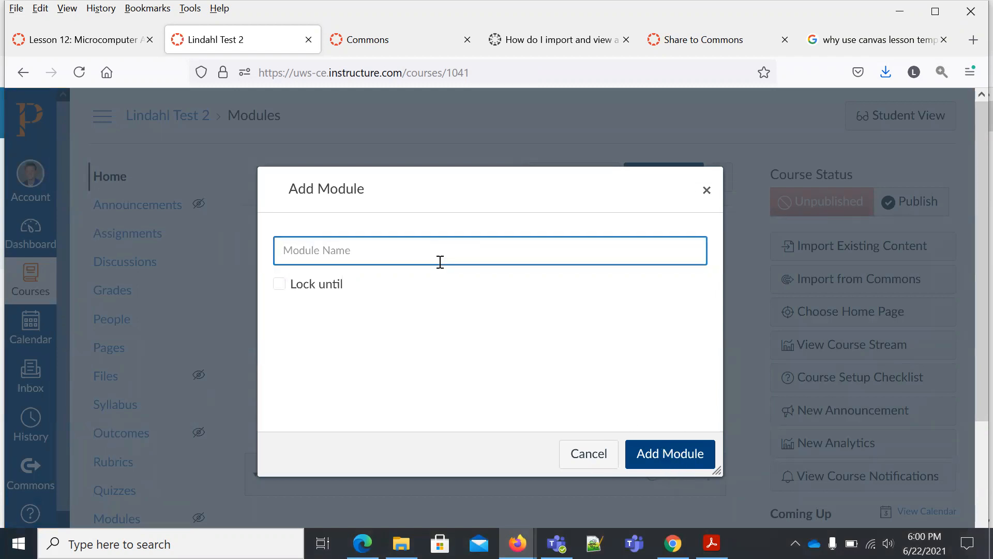
pyautogui.write('Module')
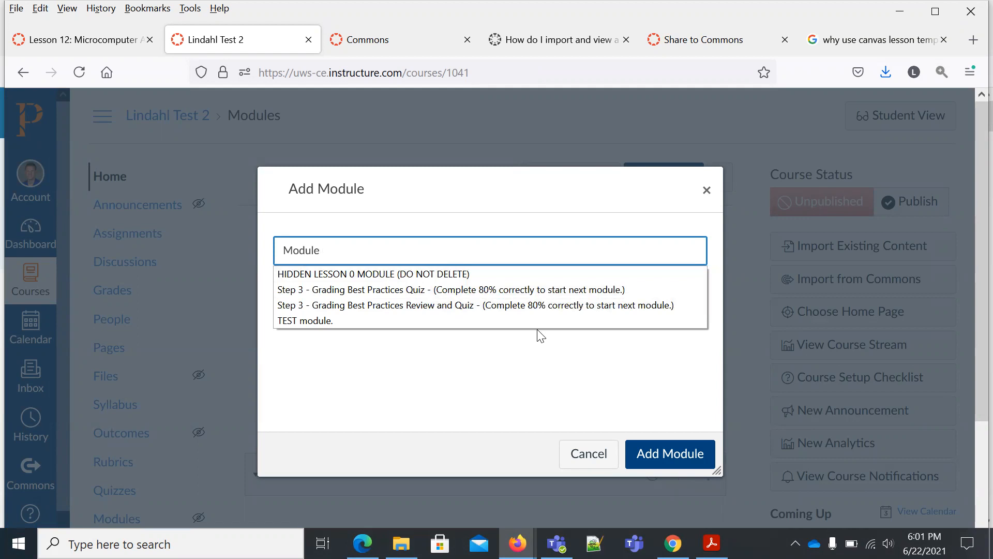
pyautogui.write('1')
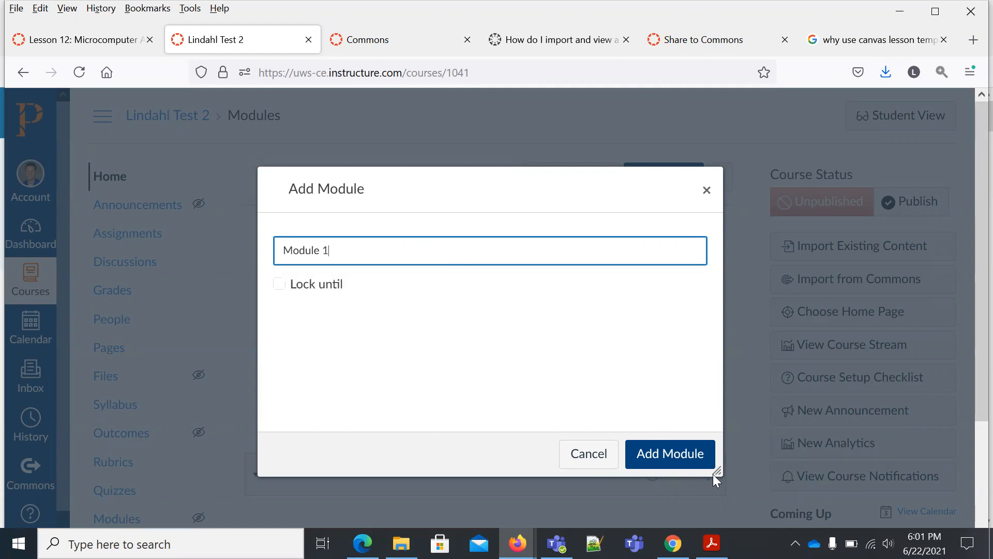
pyautogui.click(675, 455)
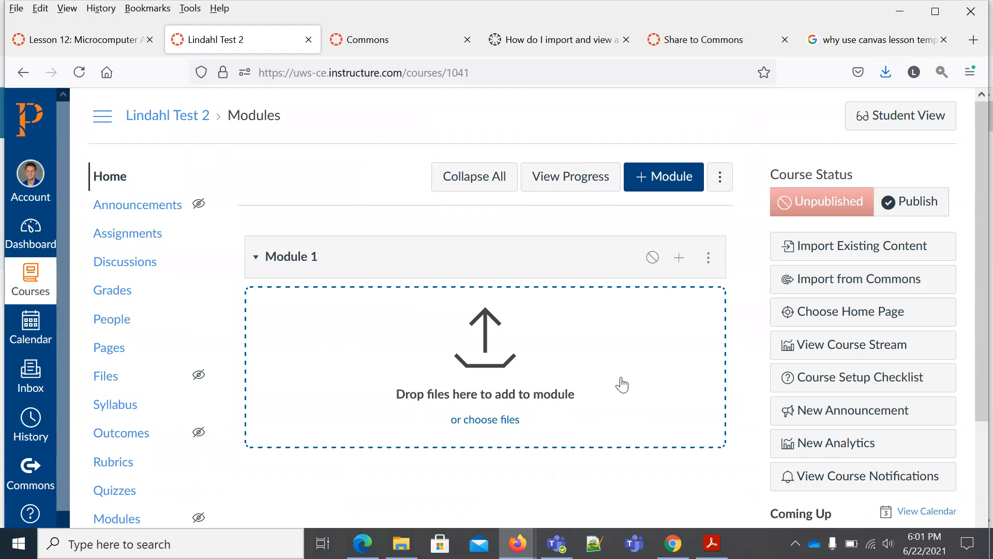
pyautogui.click(708, 259)
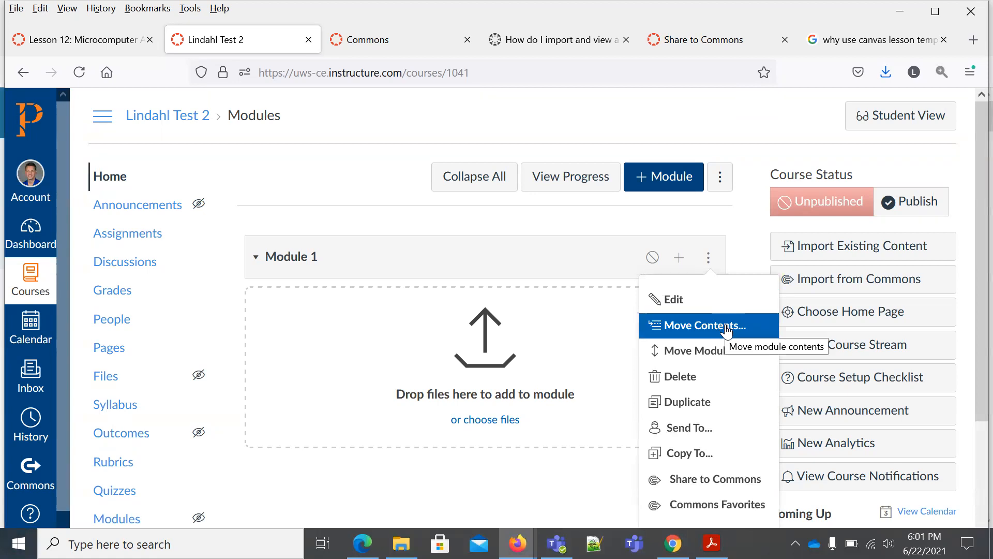
pyautogui.click(654, 384)
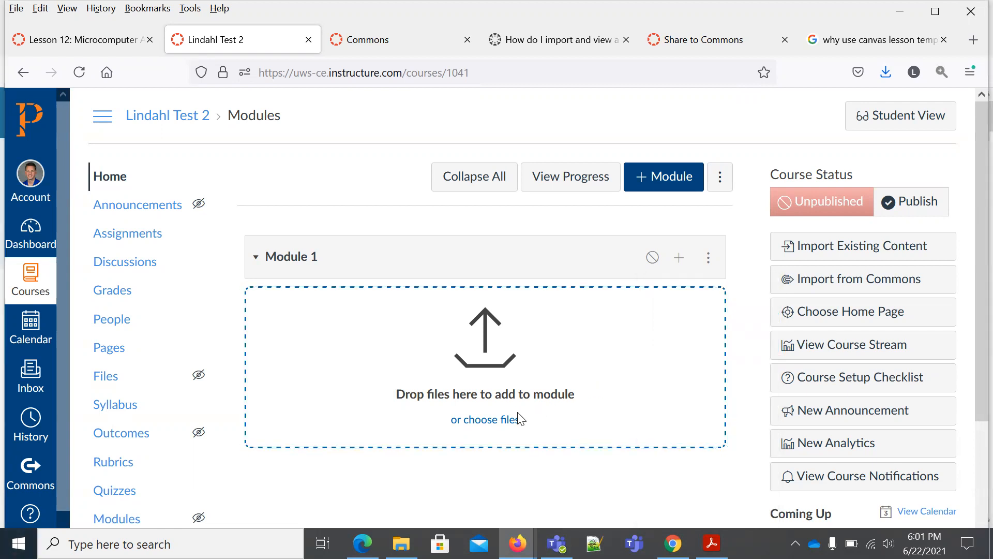
pyautogui.click(517, 419)
pyautogui.click(693, 394)
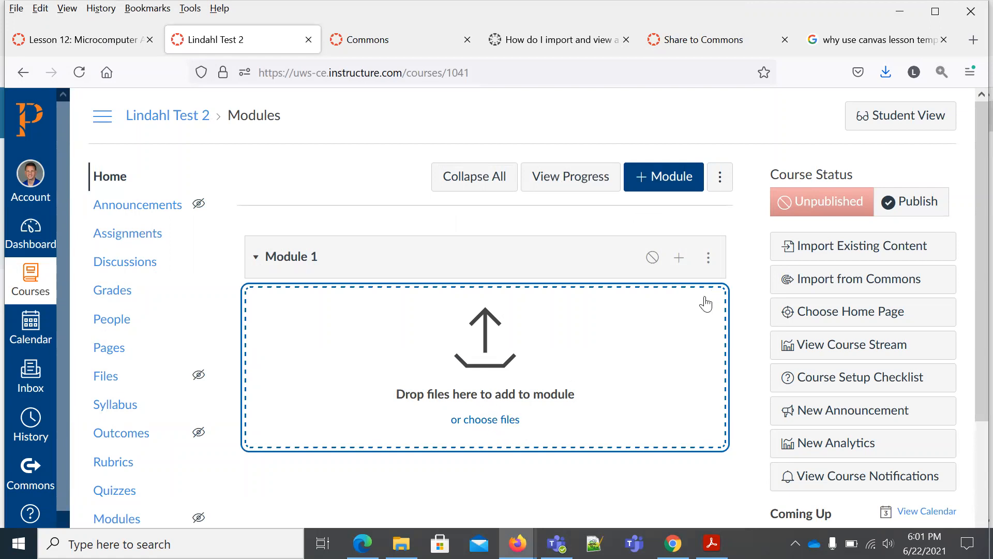
# Add the existing Lesson 1 page to Module 1 without indentation
pyautogui.click(680, 258)
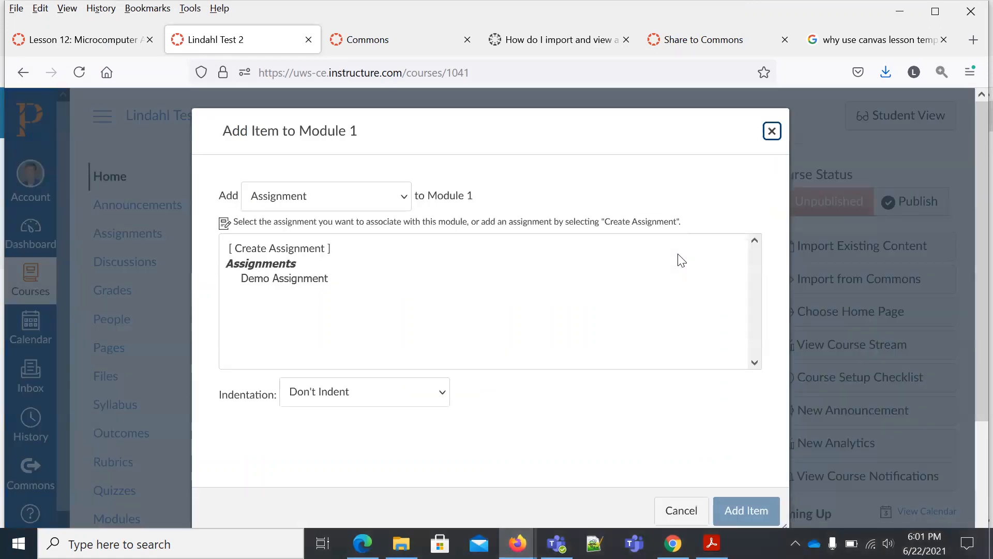
pyautogui.click(399, 200)
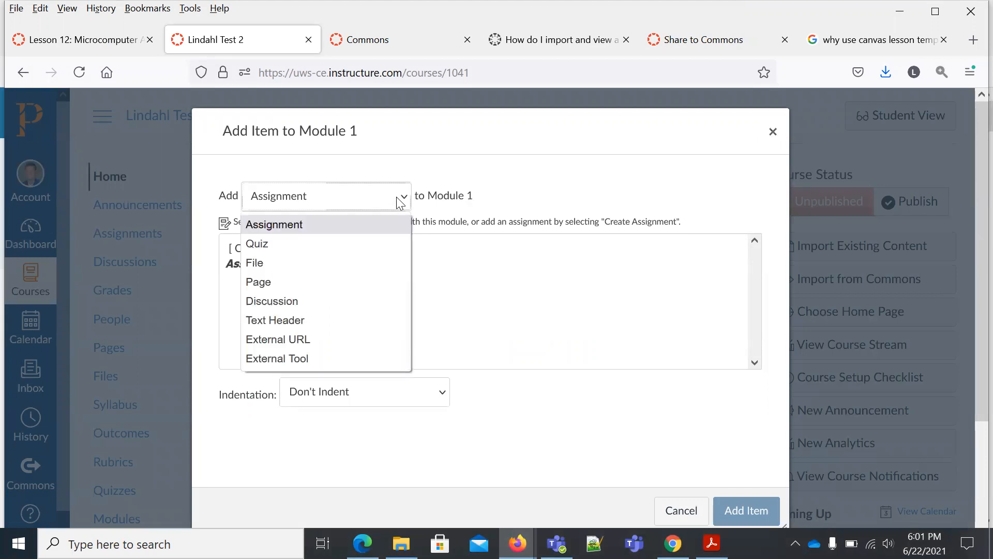
pyautogui.click(386, 282)
pyautogui.click(238, 267)
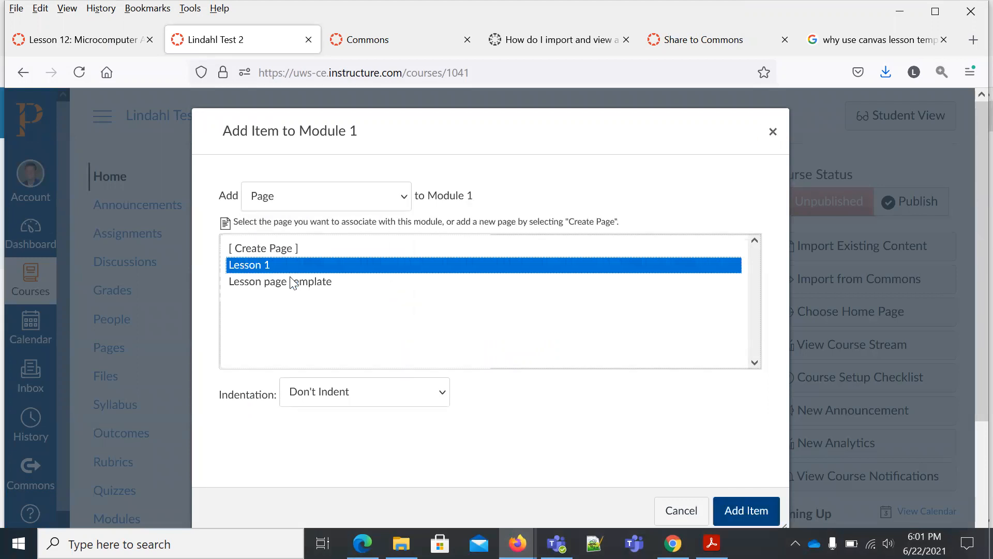
pyautogui.click(751, 511)
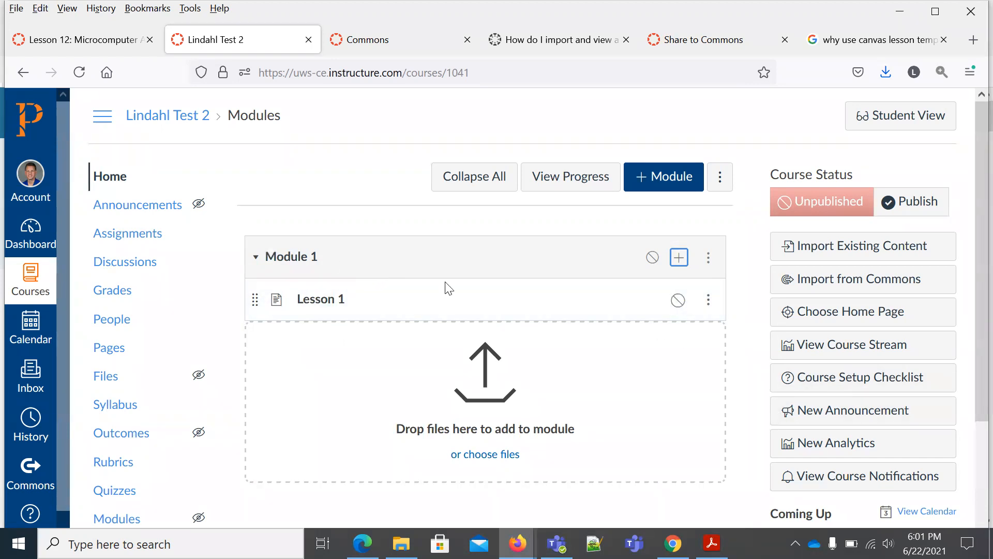
# Open the Lesson 1 page from Module 1 and look through its sections from Introduction to Slideshow
pyautogui.click(323, 298)
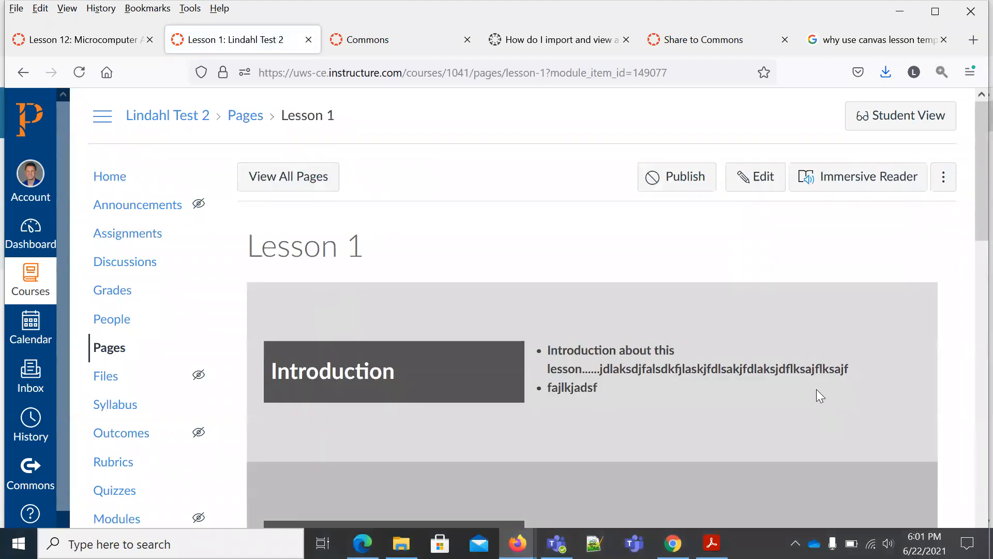
pyautogui.scroll(-10, 814, 385)
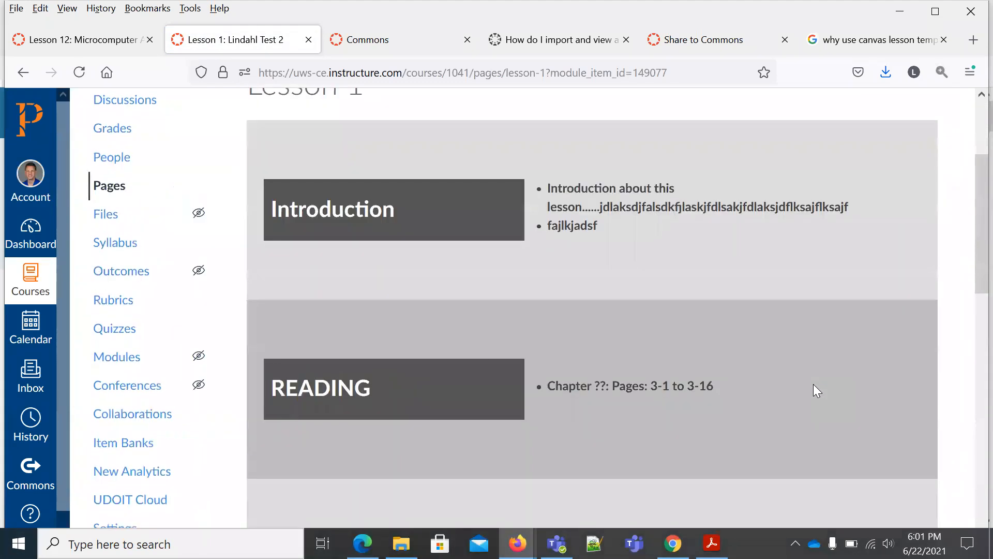
pyautogui.scroll(-3, 812, 383)
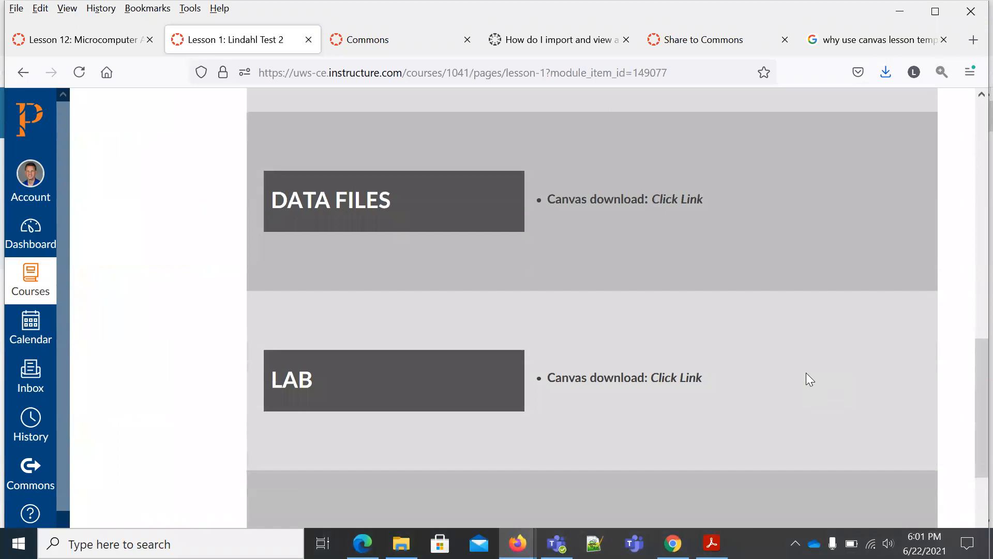
pyautogui.scroll(-3, 807, 372)
pyautogui.scroll(4, 807, 368)
pyautogui.scroll(-4, 807, 368)
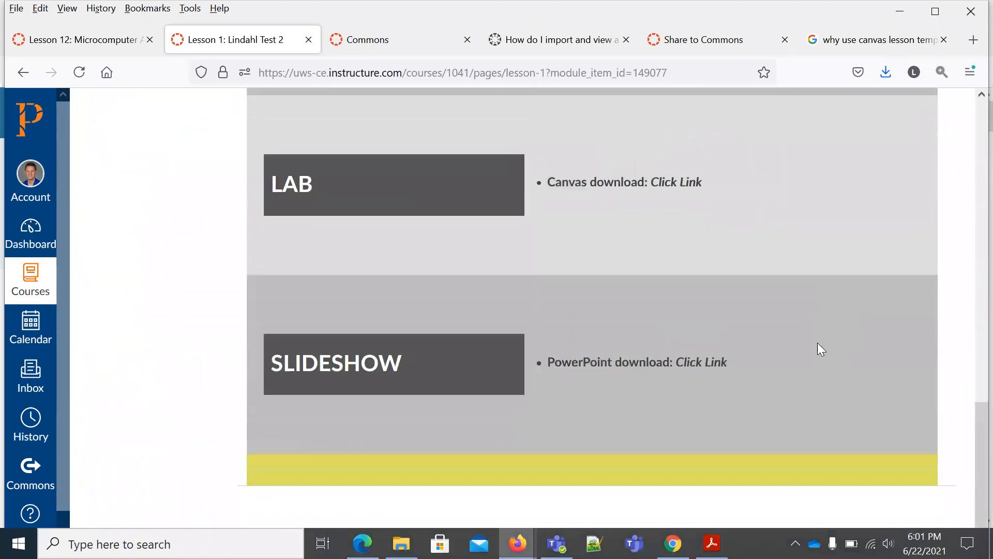
pyautogui.scroll(15, 816, 343)
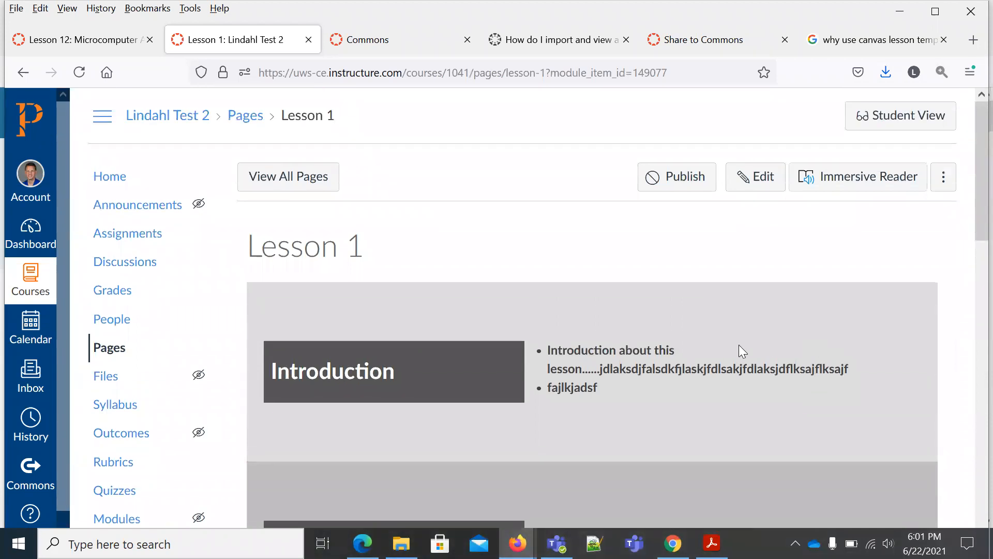
pyautogui.scroll(-12, 739, 345)
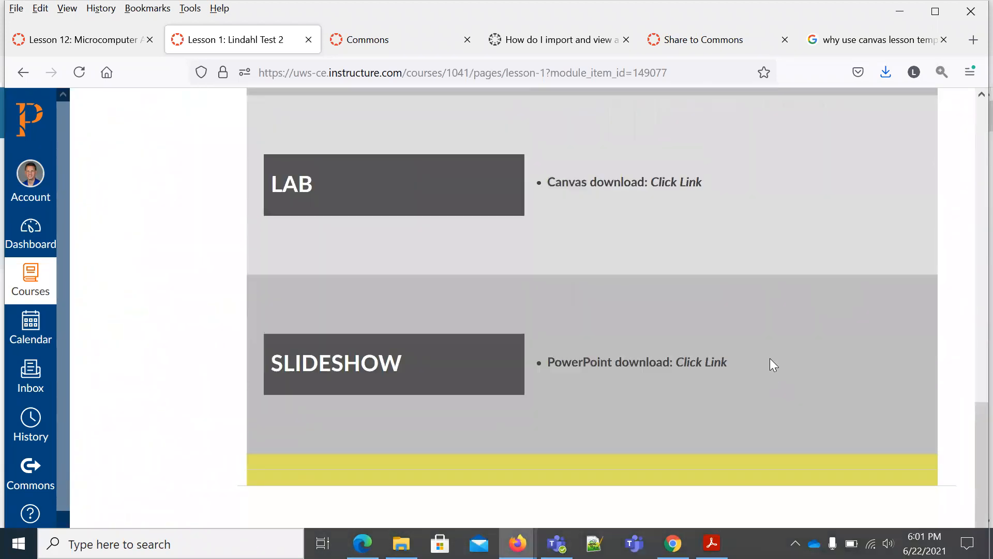
pyautogui.scroll(15, 766, 348)
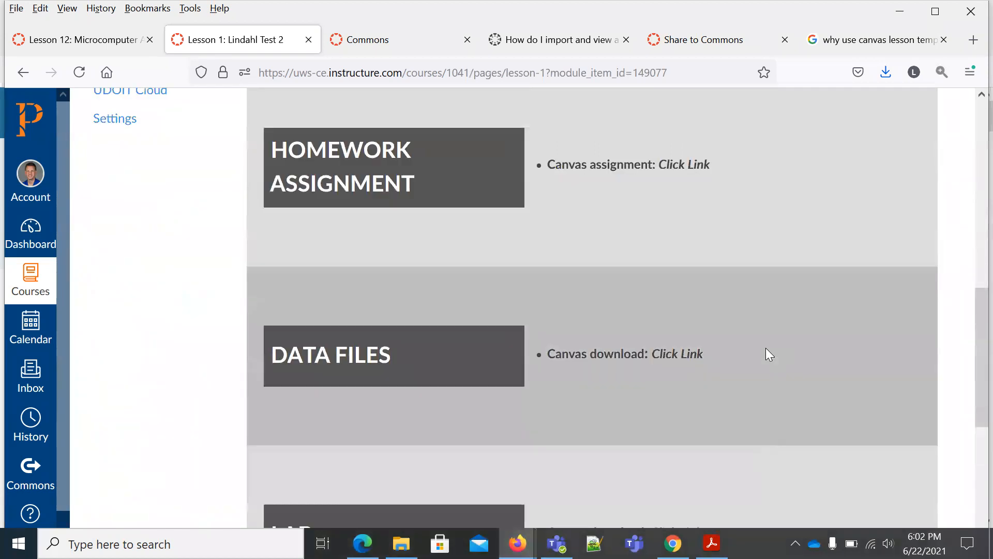